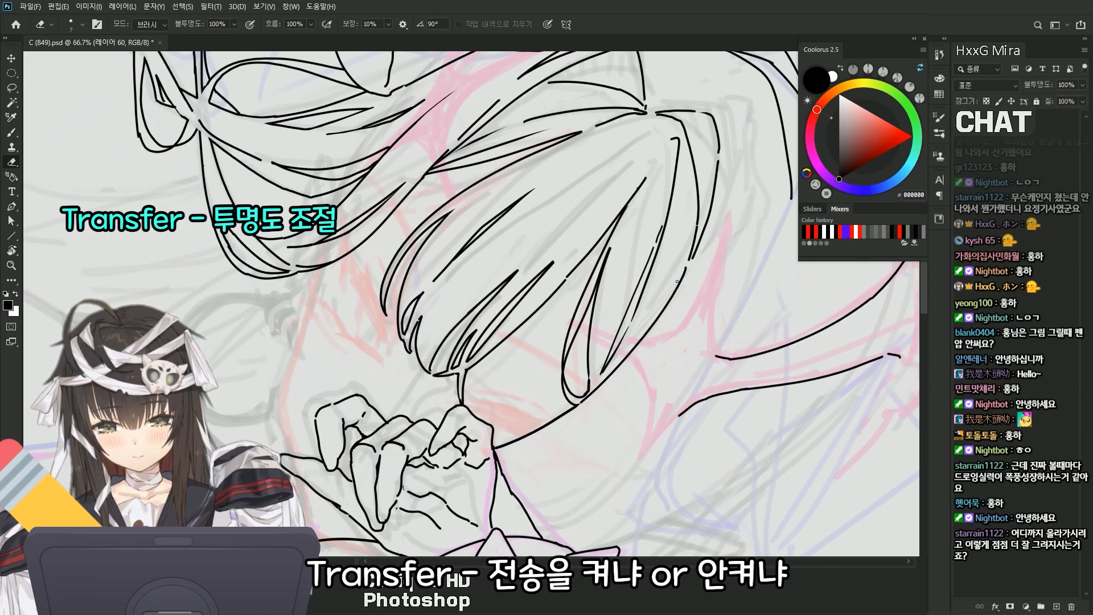
# Ink a short second stroke along the jawline beside the raised hand
pyautogui.press('b')
pyautogui.moveTo(486, 377); pyautogui.dragTo(546, 351)
pyautogui.hotkey('ctrl', 'z')
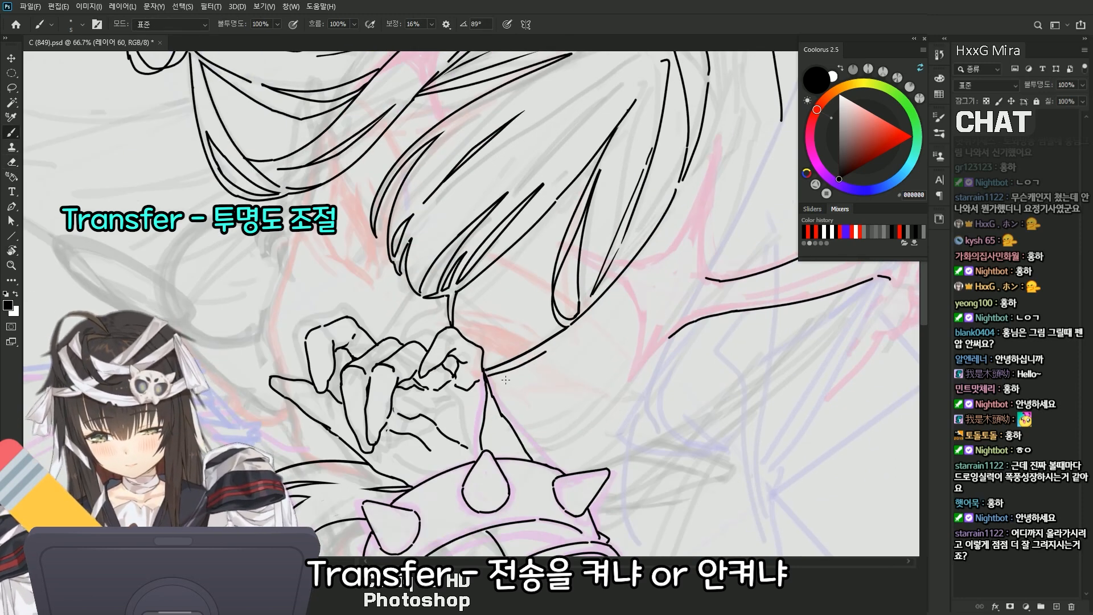
pyautogui.hotkey('ctrl', '-')
pyautogui.press('e')
pyautogui.press('r')
pyautogui.moveTo(586, 353); pyautogui.dragTo(695, 307)
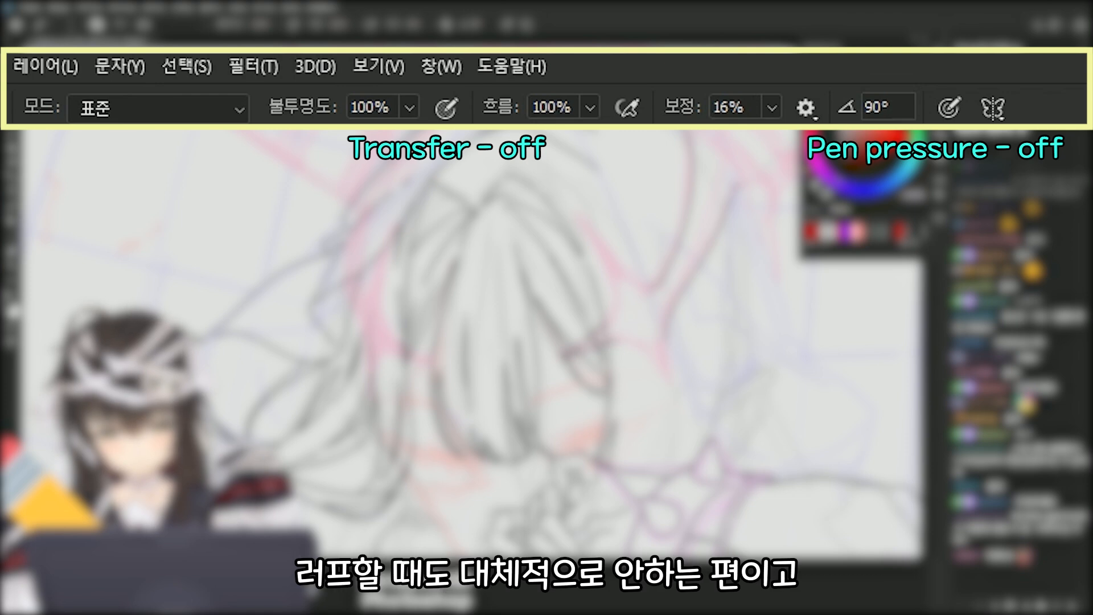
# Ink the star ornament's upper edge so its tip connects to the hood outline
pyautogui.press('r')
pyautogui.moveTo(525, 164); pyautogui.dragTo(619, 350)
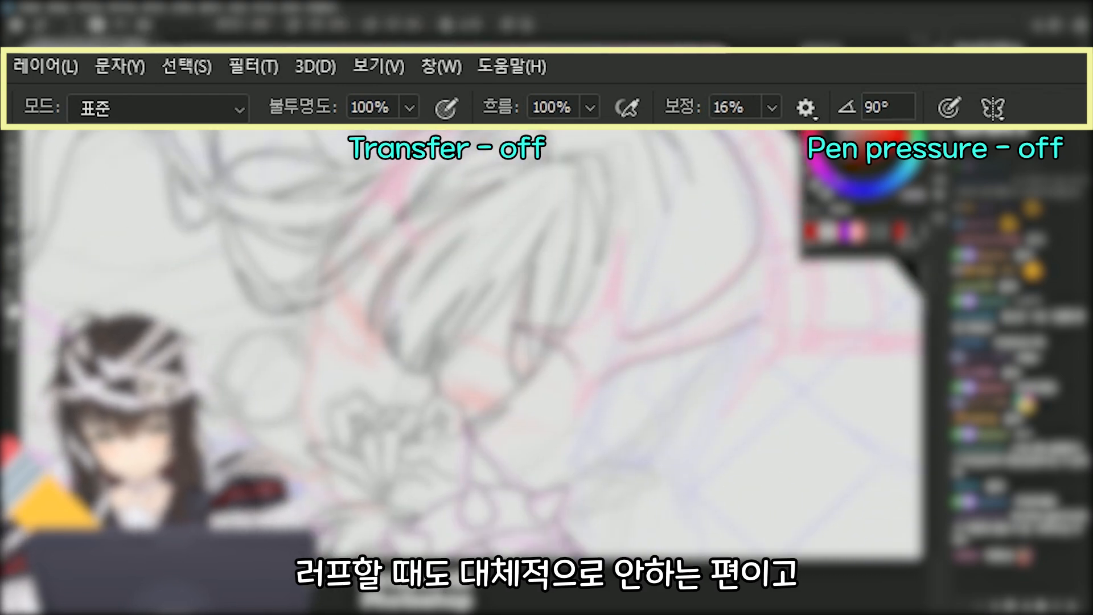
pyautogui.press('b')
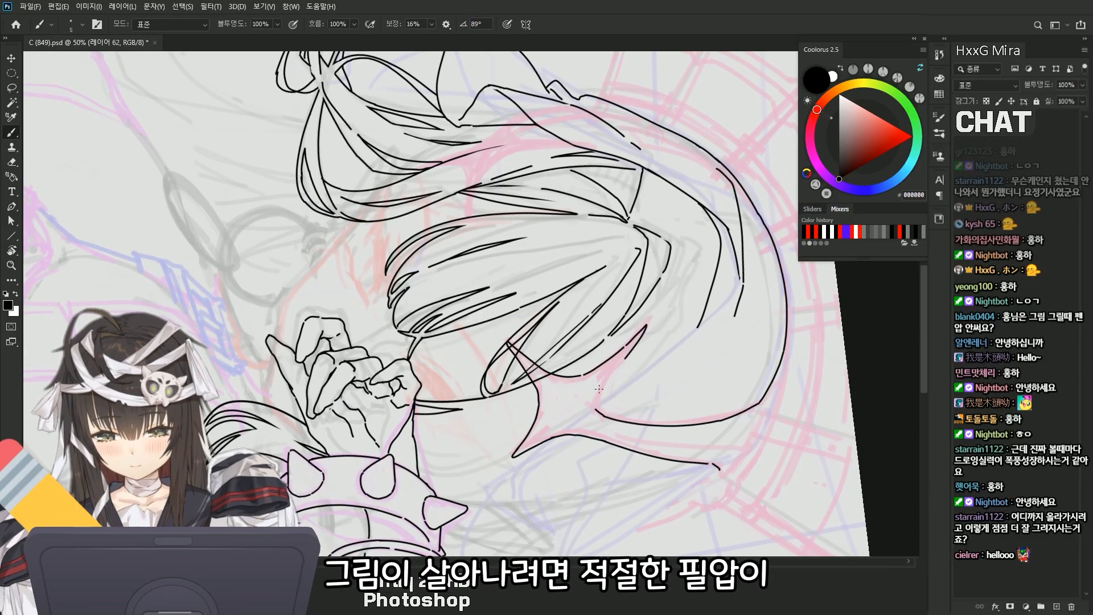
pyautogui.moveTo(602, 414)
pyautogui.mouseDown()
pyautogui.moveTo(608, 377)
pyautogui.moveTo(606, 387)
pyautogui.moveTo(625, 356)
pyautogui.mouseUp()
pyautogui.hotkey('ctrl', 'z')
pyautogui.moveTo(601, 392)
pyautogui.mouseDown()
pyautogui.moveTo(630, 354)
pyautogui.moveTo(592, 193)
pyautogui.moveTo(575, 177)
pyautogui.mouseUp()
pyautogui.hotkey('ctrl', 'z')
pyautogui.hotkey('ctrl', 'z')
pyautogui.press('r')
pyautogui.moveTo(630, 225)
pyautogui.mouseDown()
pyautogui.moveTo(600, 293)
pyautogui.moveTo(615, 313)
pyautogui.mouseUp()
pyautogui.press('e')
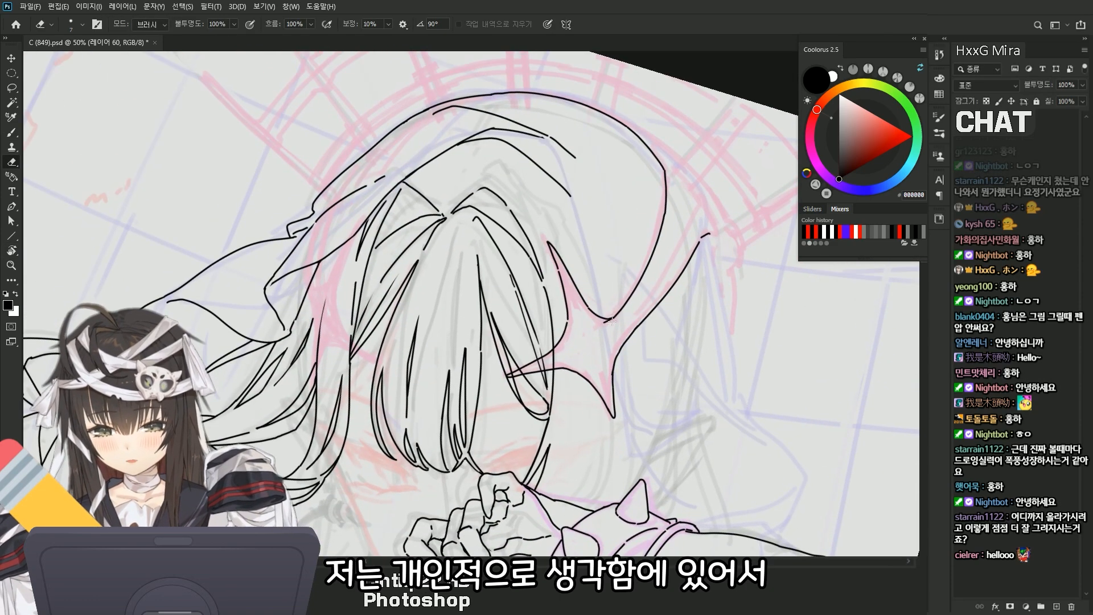
# Find the layer holding the junction between star and hood outline by toggling visibility, and erase the overlap there
pyautogui.hotkey('ctrl', ',')
pyautogui.hotkey('ctrl', ',')
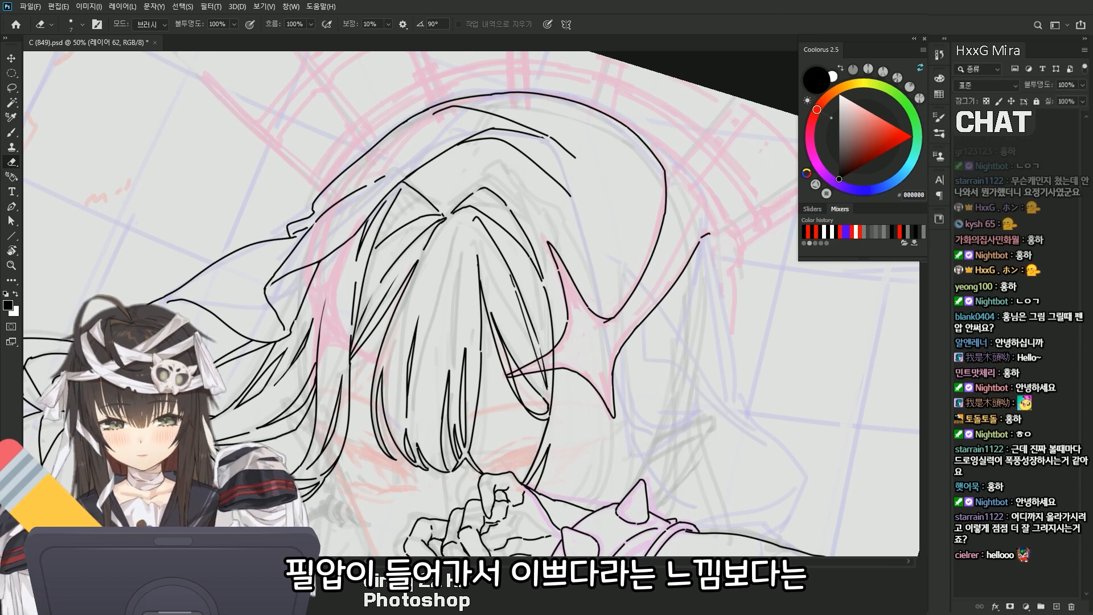
pyautogui.keyDown('ctrl'); pyautogui.click(607, 320); pyautogui.keyUp('ctrl')
pyautogui.hotkey('ctrl', ',')
pyautogui.hotkey('ctrl', ',')
pyautogui.moveTo(612, 320); pyautogui.dragTo(601, 323)
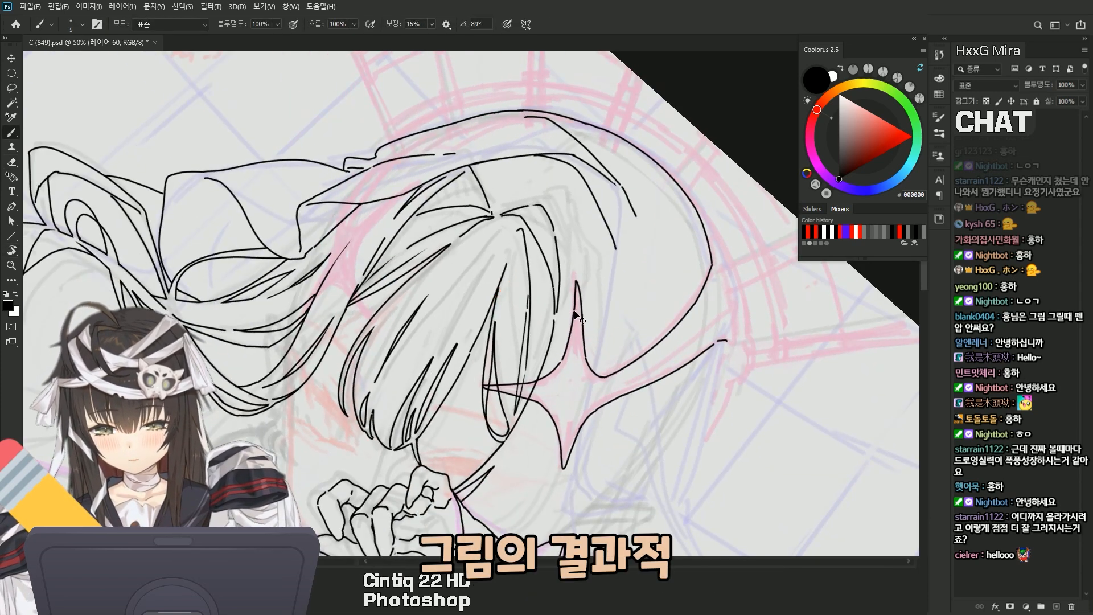
# Examine the star ornament against the hood and hair from several angles, hiding and showing the active line layer
pyautogui.press('r')
pyautogui.moveTo(674, 377); pyautogui.dragTo(692, 279)
pyautogui.scroll(-2, 696, 274)
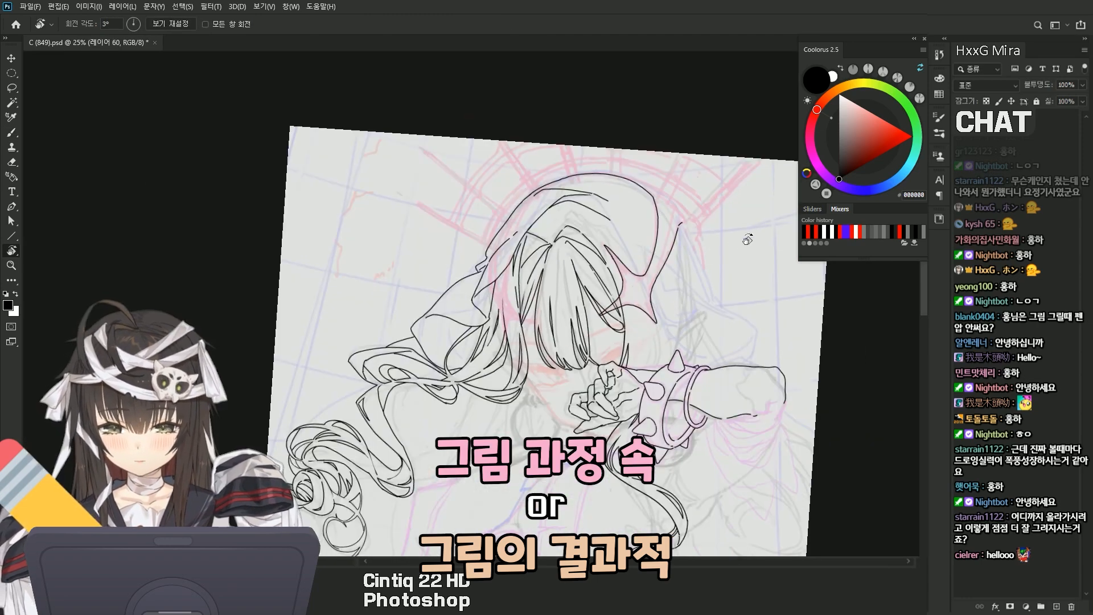
pyautogui.scroll(3, 646, 246)
pyautogui.hotkey('ctrl', ',')
pyautogui.hotkey('ctrl', ',')
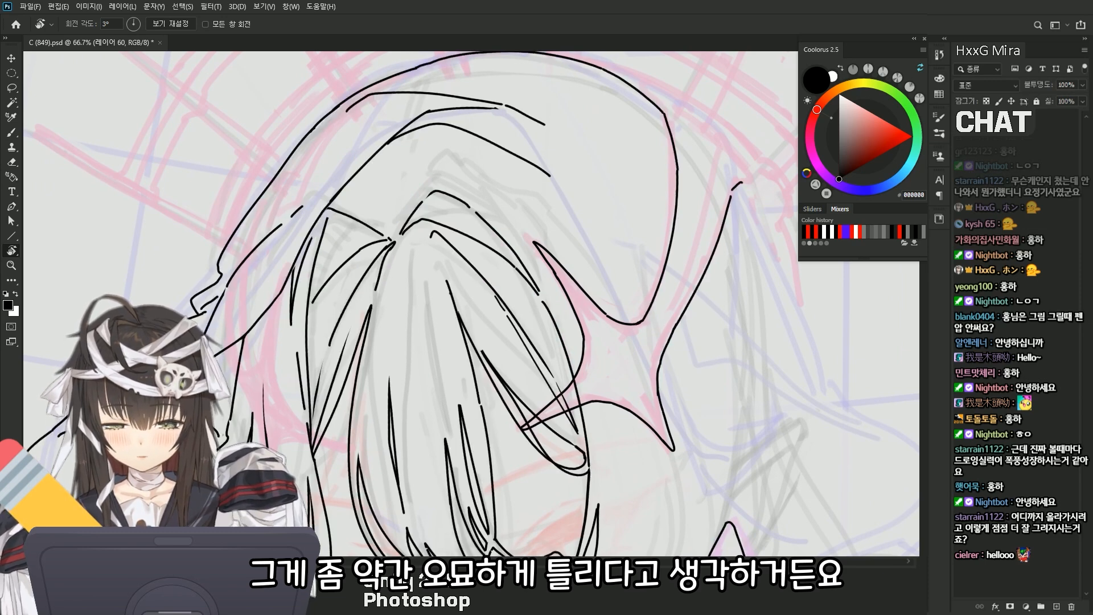
pyautogui.hotkey('ctrl', ',')
pyautogui.hotkey('ctrl', ',')
# Inspect the star ornament's outline on layer 57 with the other line art temporarily hidden
pyautogui.press('e')
pyautogui.scroll(-2, 688, 239)
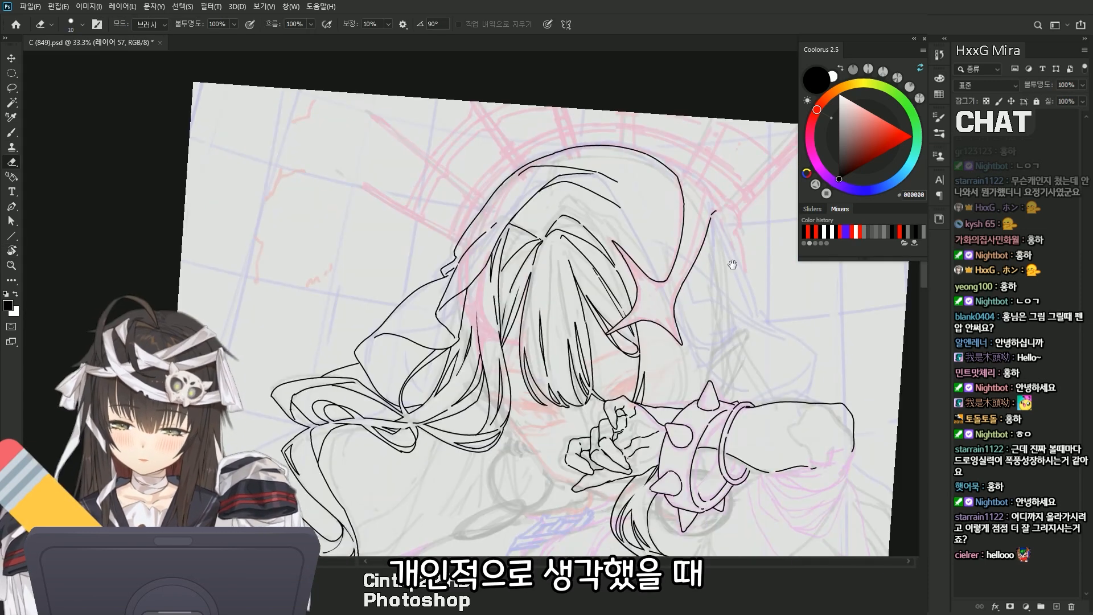
pyautogui.moveTo(664, 326); pyautogui.dragTo(587, 310)
pyautogui.press('Escape')
pyautogui.scroll(-2, 587, 311)
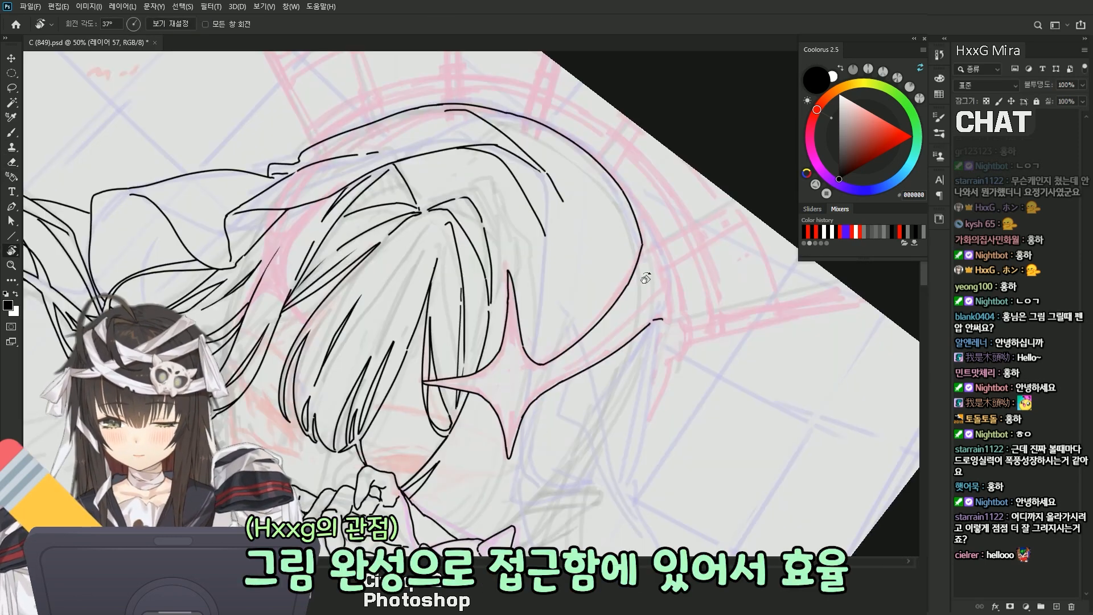
pyautogui.press('l')
pyautogui.press('Escape')
pyautogui.moveTo(566, 334); pyautogui.dragTo(611, 369)
pyautogui.press('e')
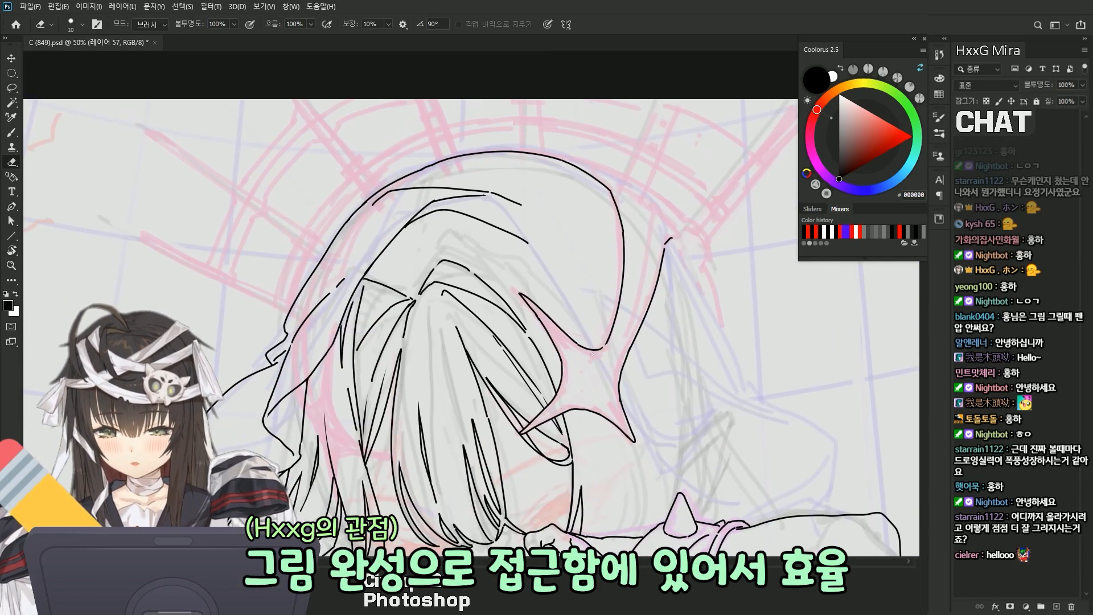
pyautogui.press('b')
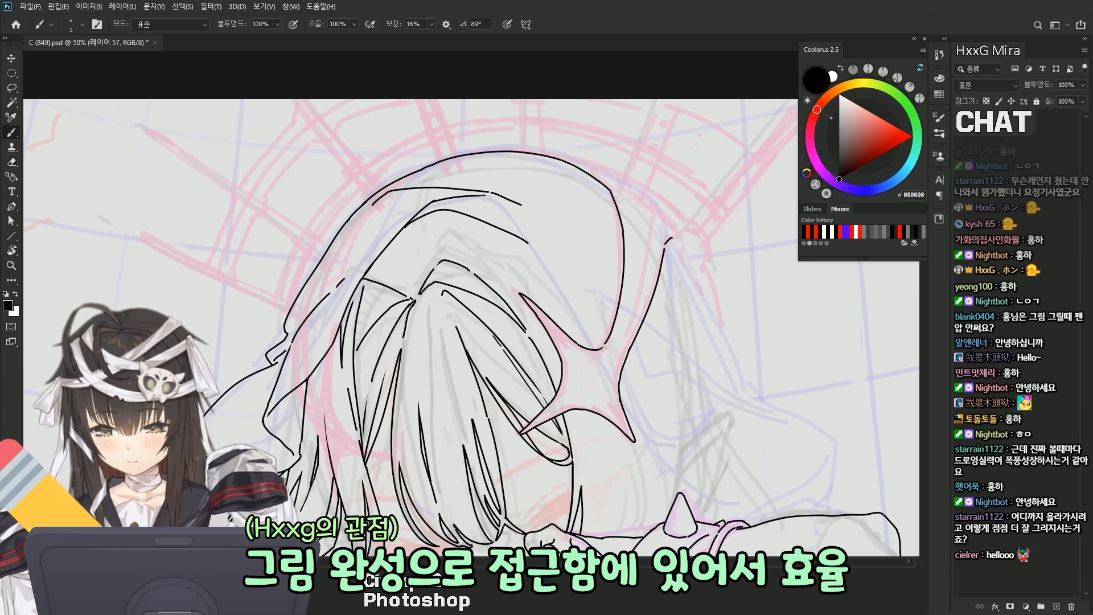
pyautogui.hotkey('ctrl', ',')
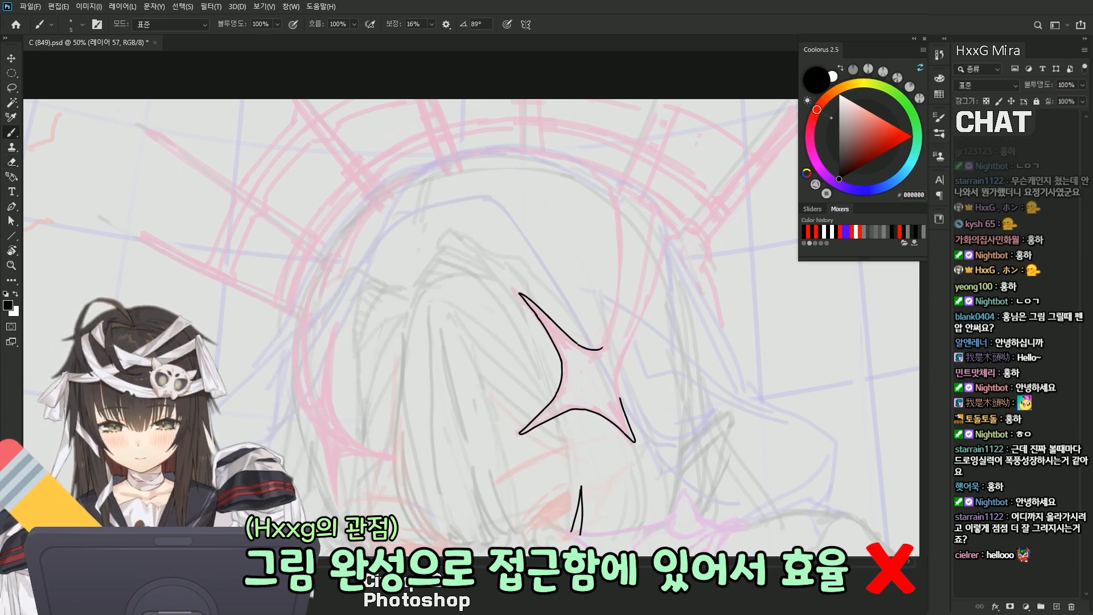
pyautogui.hotkey('ctrl', ',')
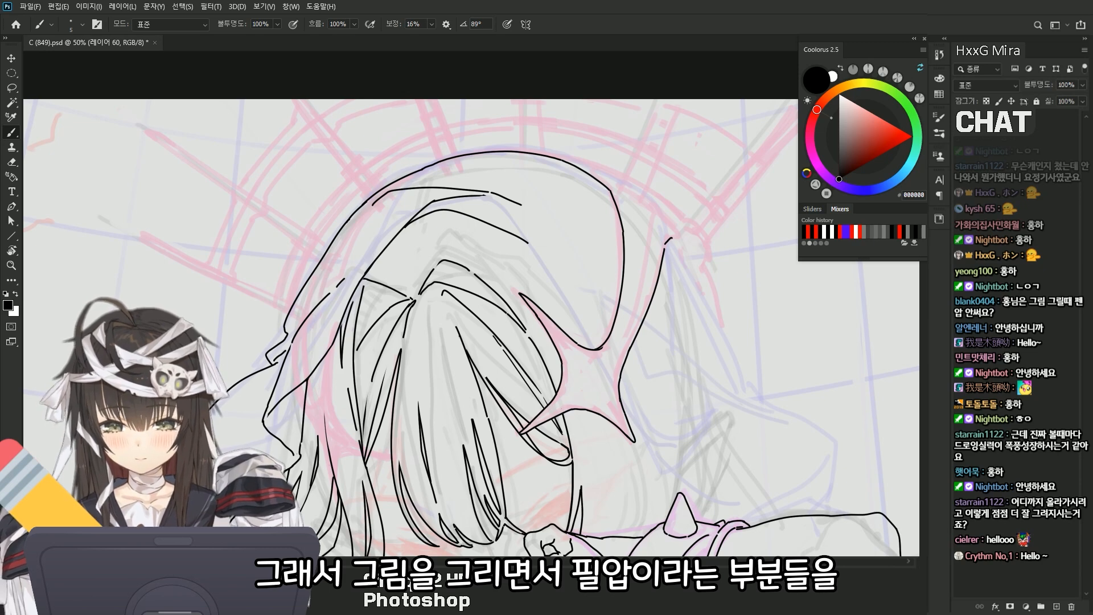
# Remove the long contour line rising from the star ornament's right side toward the halo
pyautogui.press('e')
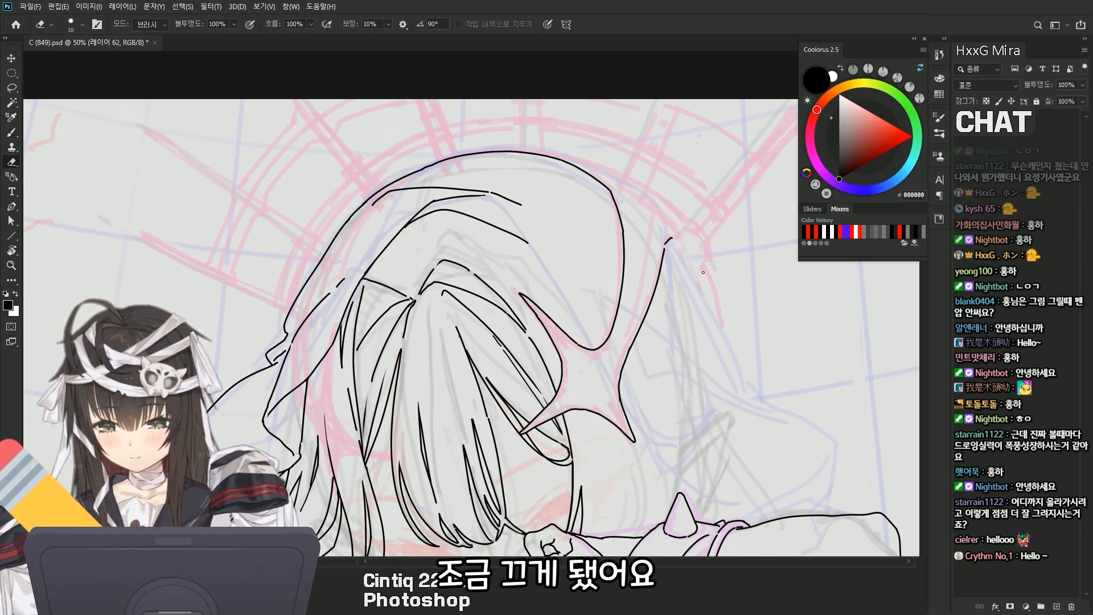
pyautogui.moveTo(639, 342); pyautogui.dragTo(645, 347)
pyautogui.hotkey('ctrl', 'z')
pyautogui.press('b')
pyautogui.moveTo(627, 397); pyautogui.dragTo(661, 285)
pyautogui.hotkey('ctrl', 'z')
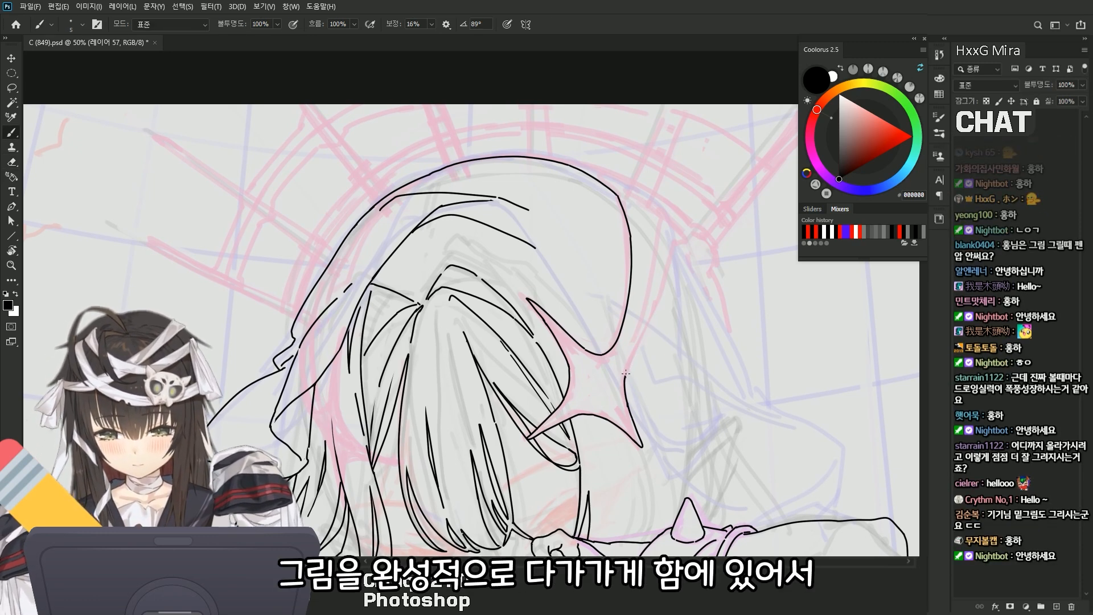
# Redraw the long contour from the star's lower right edge up toward the halo and ink side hair strands beneath the star
pyautogui.moveTo(649, 322)
pyautogui.mouseDown()
pyautogui.moveTo(632, 370)
pyautogui.moveTo(650, 326)
pyautogui.mouseUp()
pyautogui.hotkey('ctrl', 'z')
pyautogui.moveTo(626, 381); pyautogui.dragTo(664, 288)
pyautogui.moveTo(664, 291)
pyautogui.mouseDown()
pyautogui.moveTo(683, 171)
pyautogui.moveTo(766, 63)
pyautogui.mouseUp()
pyautogui.hotkey('ctrl', '-')
pyautogui.hotkey('ctrl', '-')
pyautogui.moveTo(775, 234)
pyautogui.mouseDown()
pyautogui.moveTo(887, 290)
pyautogui.moveTo(780, 254)
pyautogui.mouseUp()
pyautogui.hotkey('ctrl', '+')
pyautogui.hotkey('ctrl', '+')
pyautogui.moveTo(603, 366); pyautogui.dragTo(677, 401)
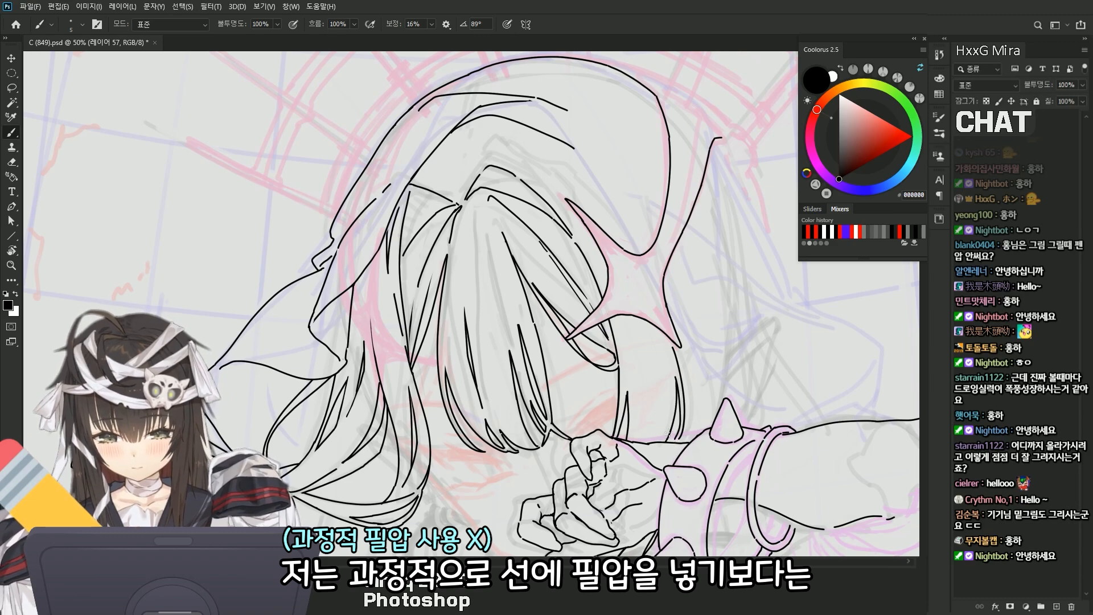
# Try inking a short crease line inside the star ornament
pyautogui.press('r')
pyautogui.moveTo(701, 399)
pyautogui.mouseDown()
pyautogui.moveTo(664, 381)
pyautogui.moveTo(660, 336)
pyautogui.moveTo(607, 269)
pyautogui.moveTo(682, 345)
pyautogui.mouseUp()
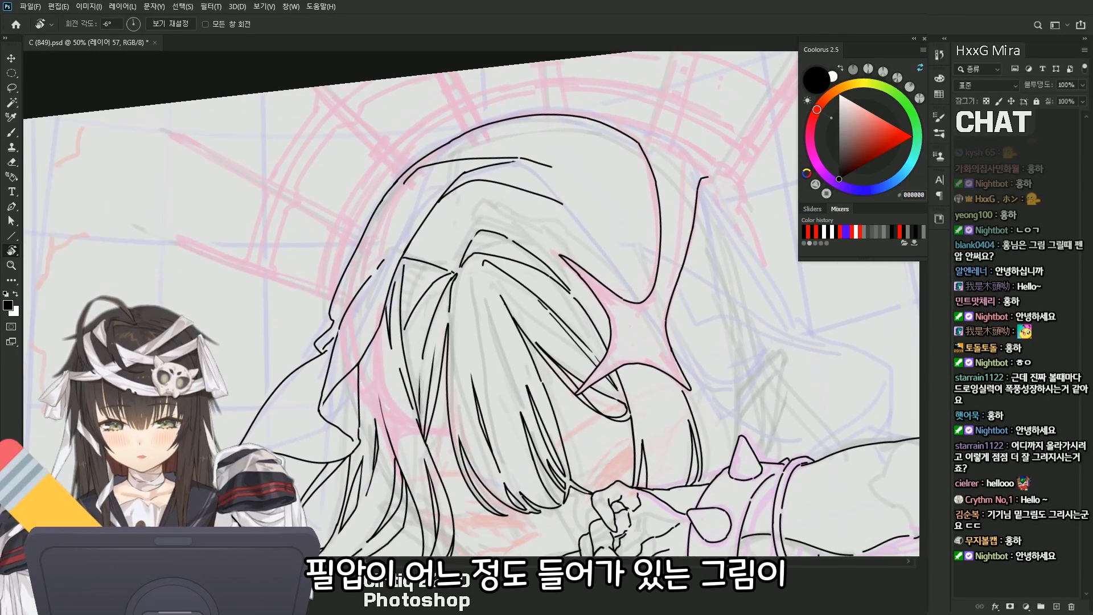
pyautogui.press('Escape')
pyautogui.press('e')
pyautogui.press('b')
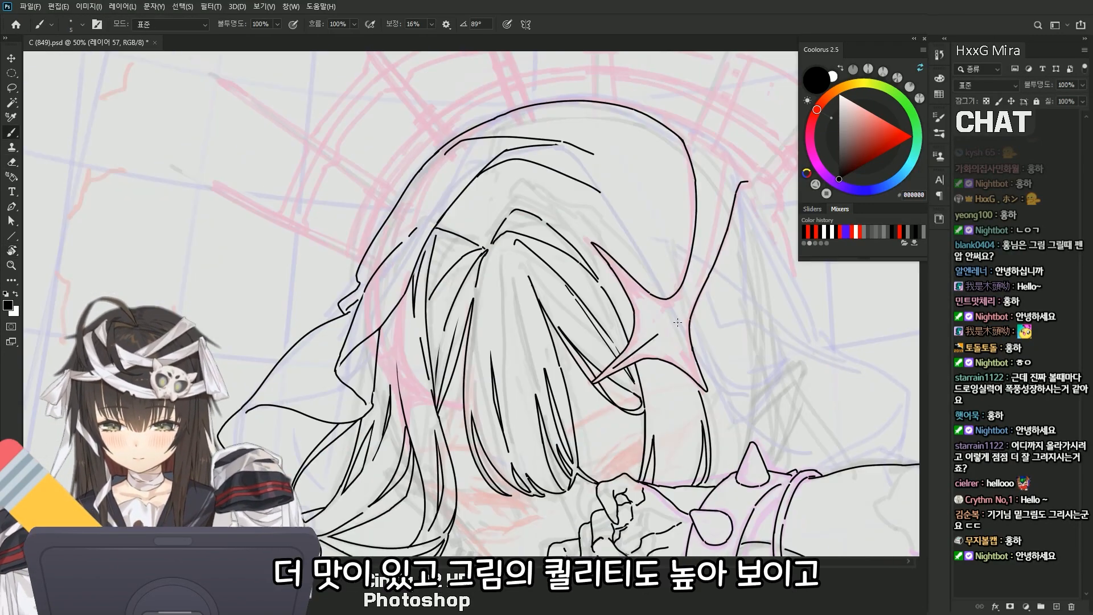
pyautogui.moveTo(634, 354); pyautogui.dragTo(665, 329)
pyautogui.hotkey('ctrl', 'z')
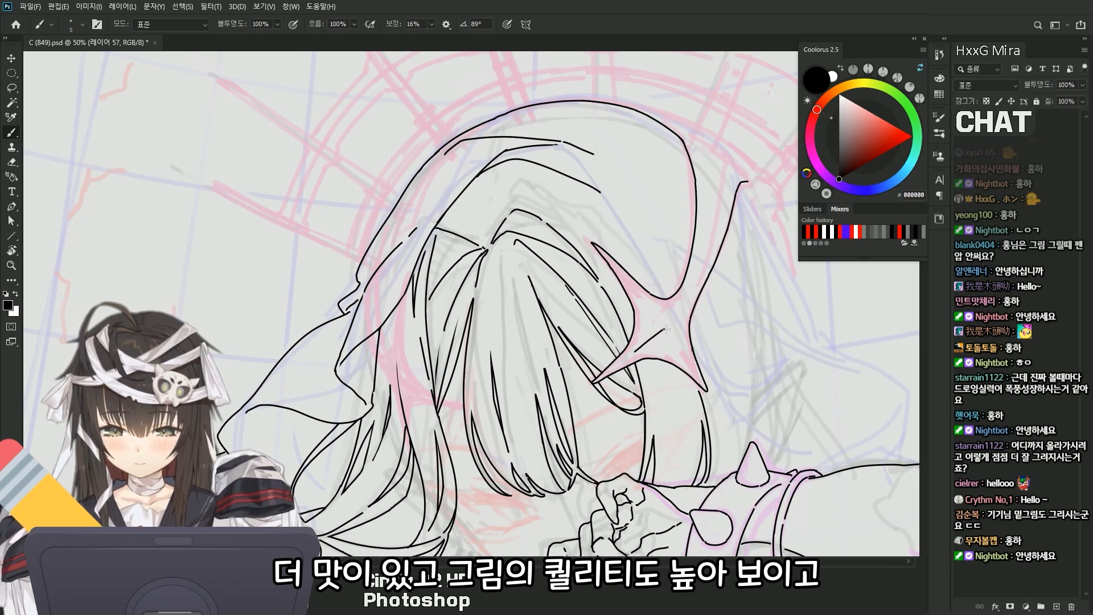
pyautogui.scroll(-2, 722, 343)
pyautogui.moveTo(664, 324)
pyautogui.mouseDown()
pyautogui.moveTo(655, 326)
pyautogui.moveTo(668, 330)
pyautogui.moveTo(664, 320)
pyautogui.mouseUp()
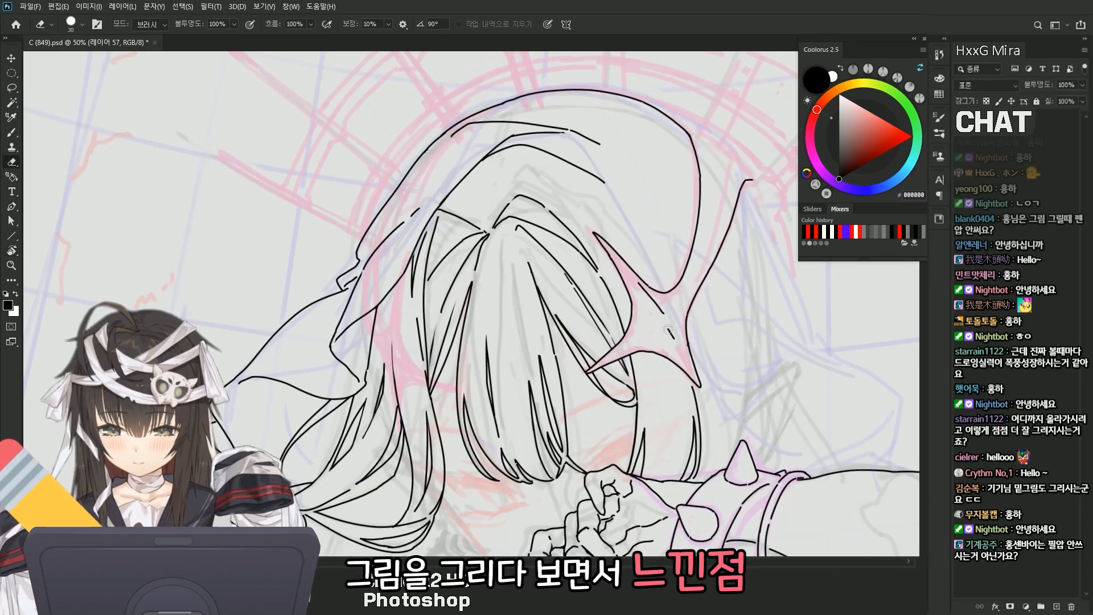
pyautogui.press('b')
pyautogui.hotkey('ctrl', 'z')
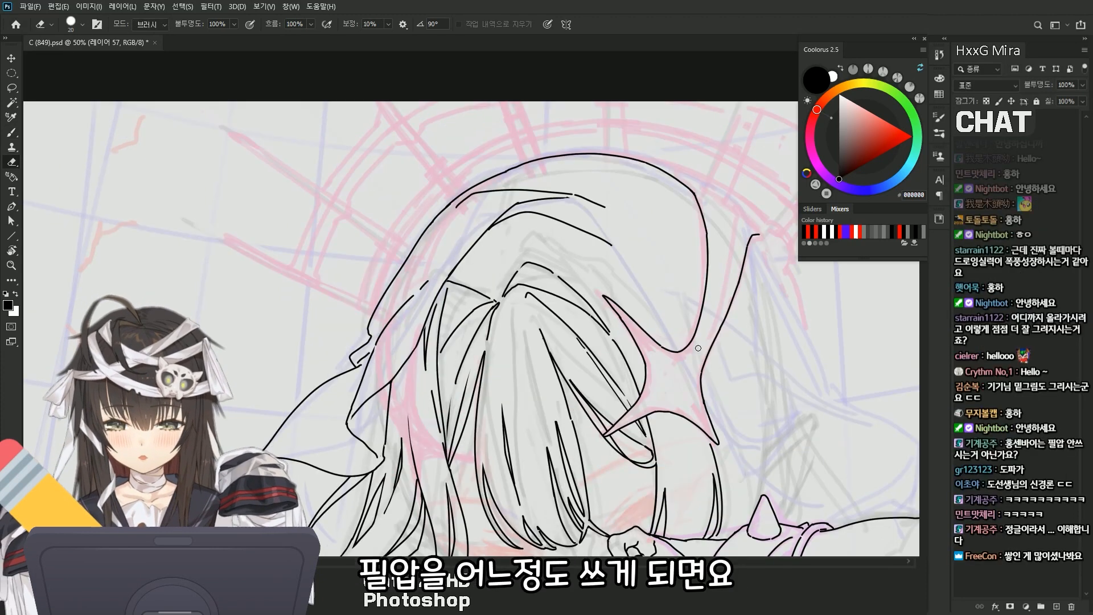
# Try a longer crease through the star's centre, from its left point up alongside the right contour
pyautogui.scroll(-1, 690, 365)
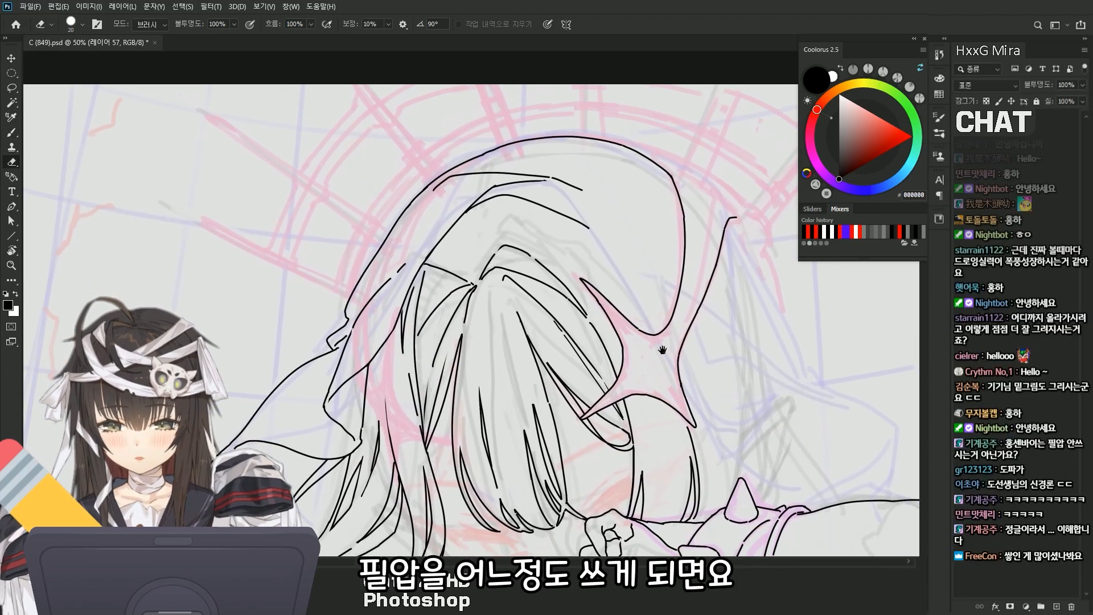
pyautogui.scroll(2, 706, 342)
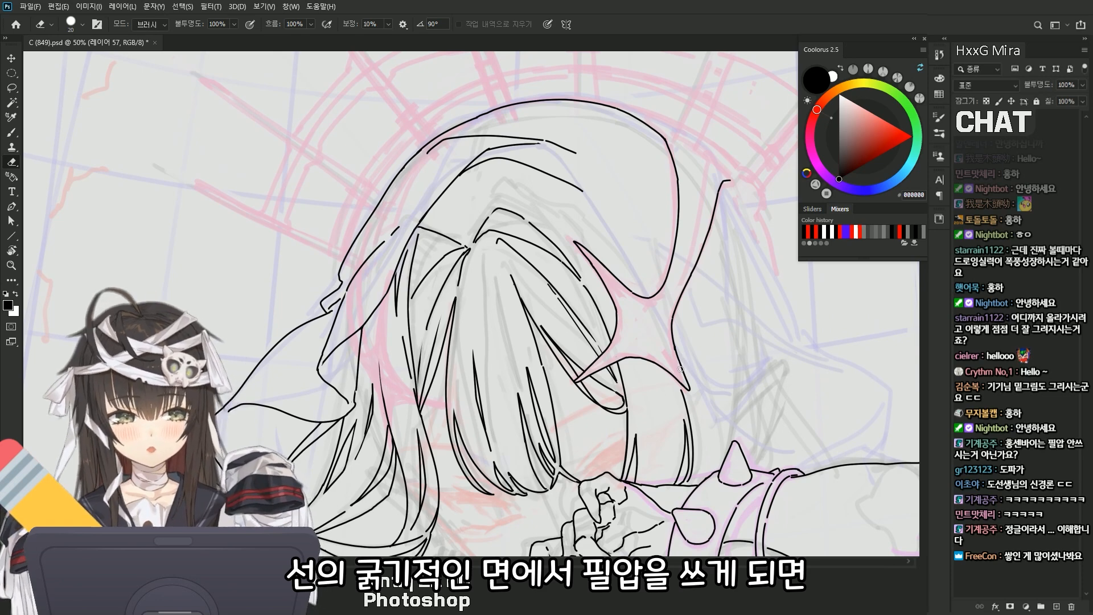
pyautogui.moveTo(671, 371); pyautogui.dragTo(696, 381)
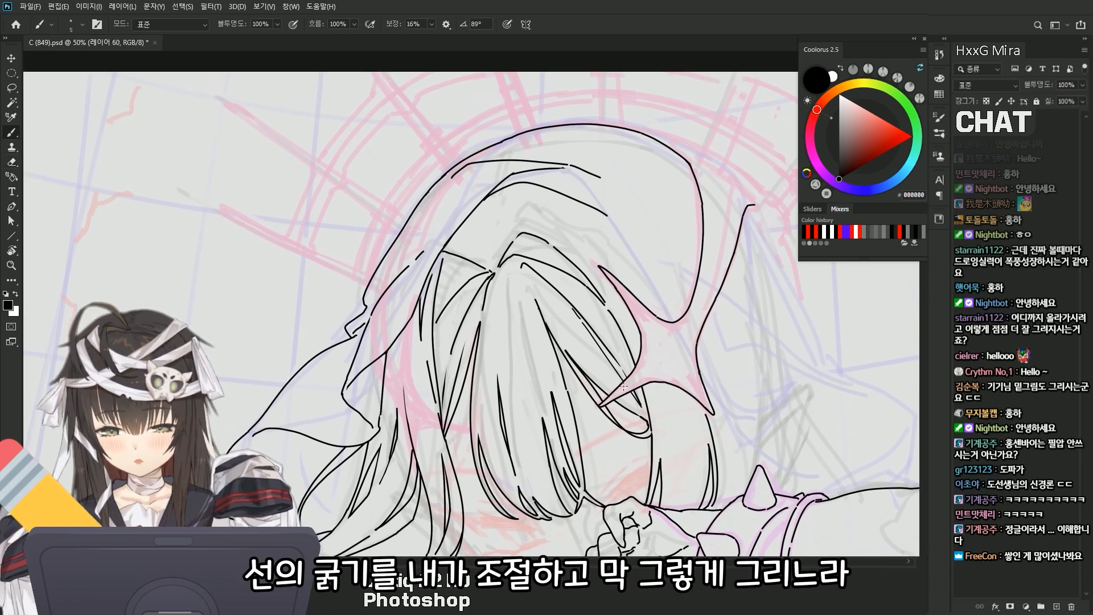
pyautogui.moveTo(624, 386)
pyautogui.mouseDown()
pyautogui.moveTo(669, 354)
pyautogui.moveTo(649, 381)
pyautogui.mouseUp()
pyautogui.press('r')
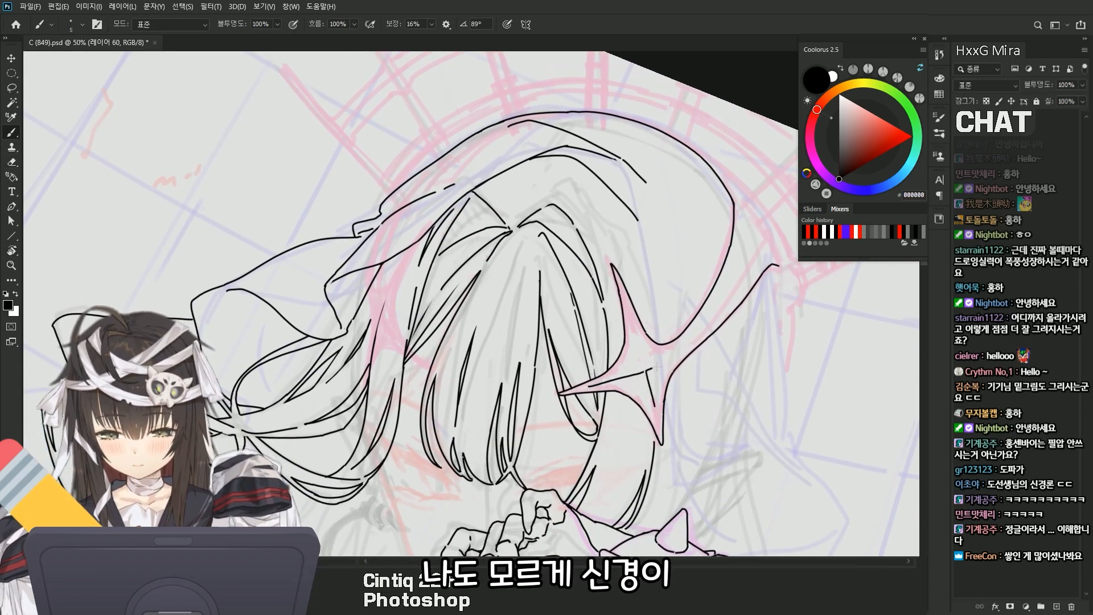
pyautogui.moveTo(656, 366)
pyautogui.mouseDown()
pyautogui.moveTo(624, 399)
pyautogui.moveTo(676, 349)
pyautogui.moveTo(712, 286)
pyautogui.mouseUp()
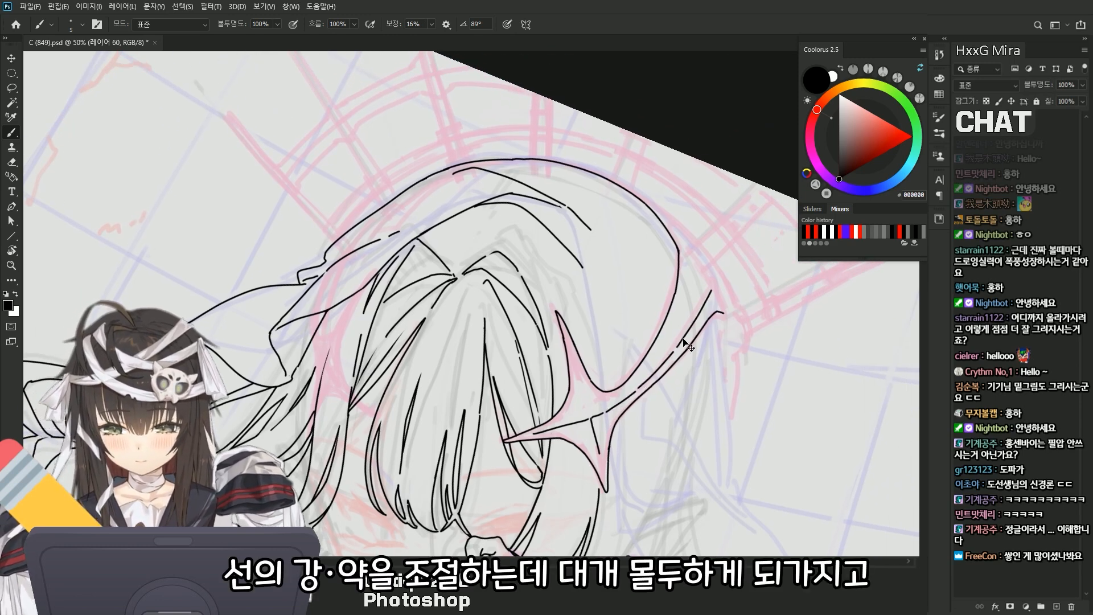
pyautogui.hotkey('ctrl', '-')
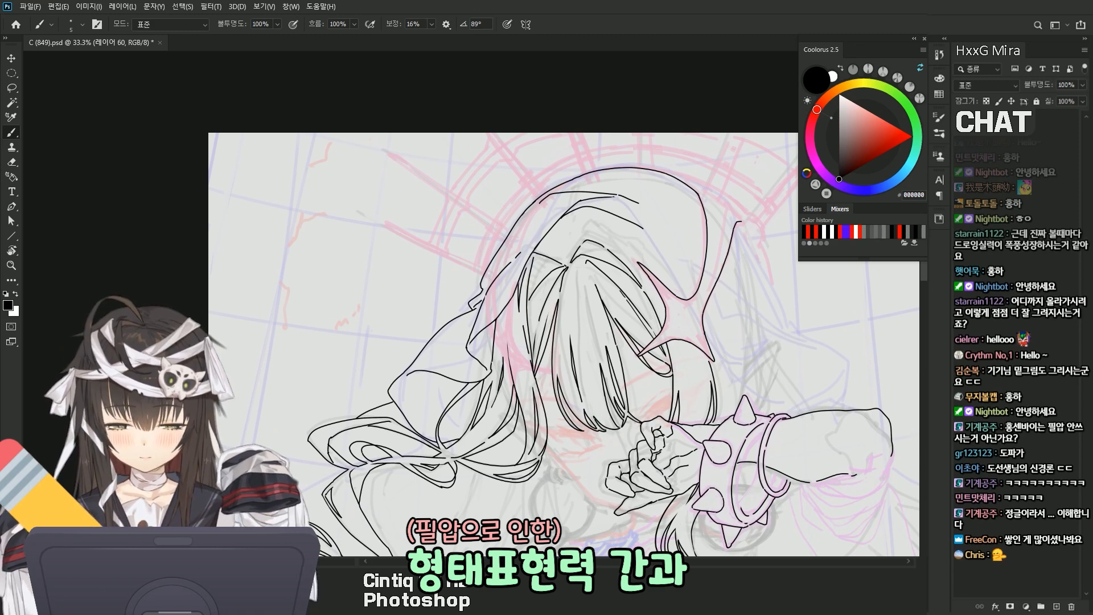
# Ink the inner strands at the curled tip of the long hair lock below the spiked bracelet on layer 57
pyautogui.hotkey('alt', '[')
pyautogui.hotkey('ctrl', ',')
pyautogui.hotkey('ctrl', ',')
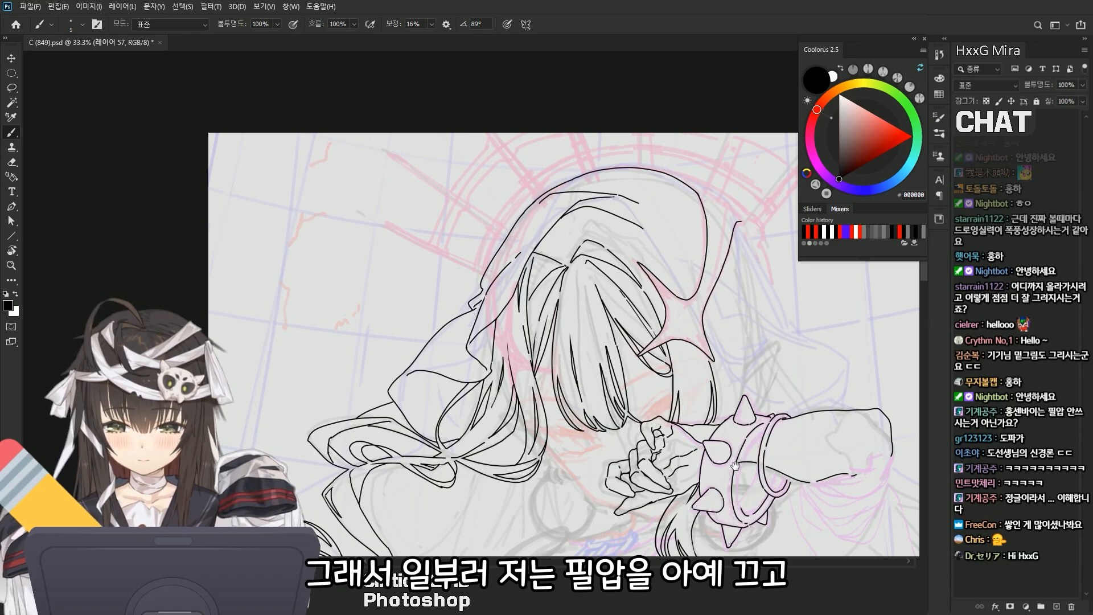
pyautogui.moveTo(744, 439); pyautogui.dragTo(570, 92)
pyautogui.hotkey('ctrl', '+')
pyautogui.hotkey('ctrl', '+')
pyautogui.press('r')
pyautogui.moveTo(582, 427); pyautogui.dragTo(644, 357)
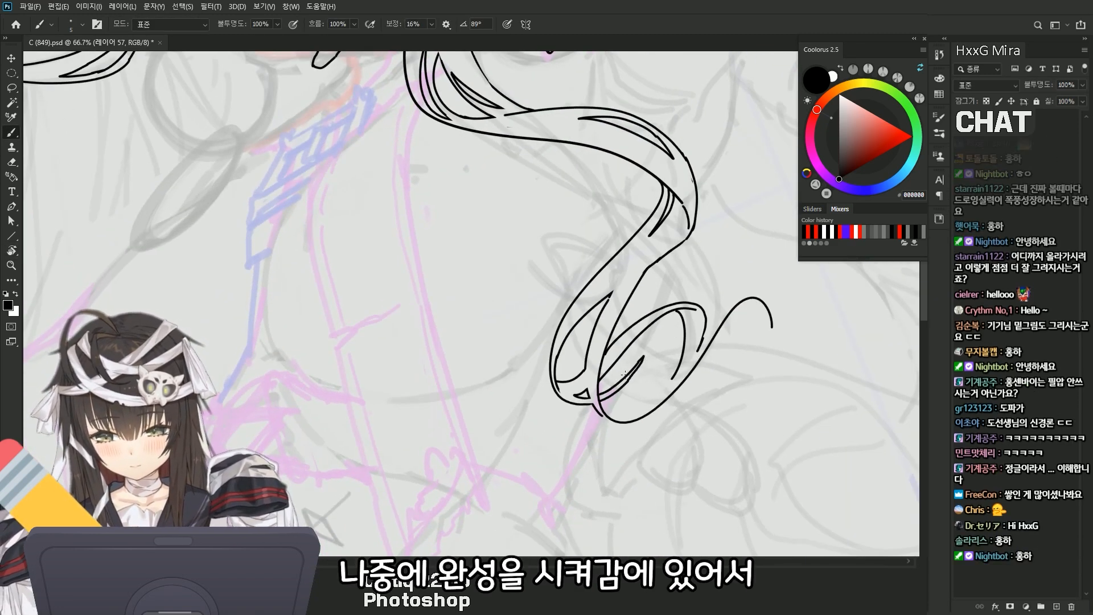
pyautogui.press('e')
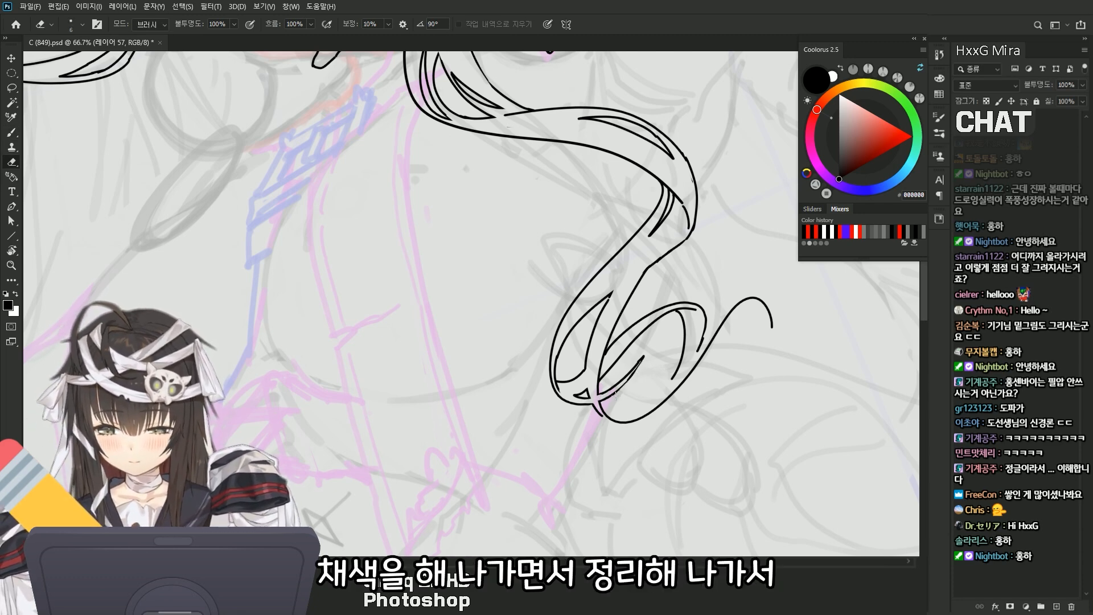
pyautogui.press('b')
pyautogui.moveTo(622, 362); pyautogui.dragTo(637, 428)
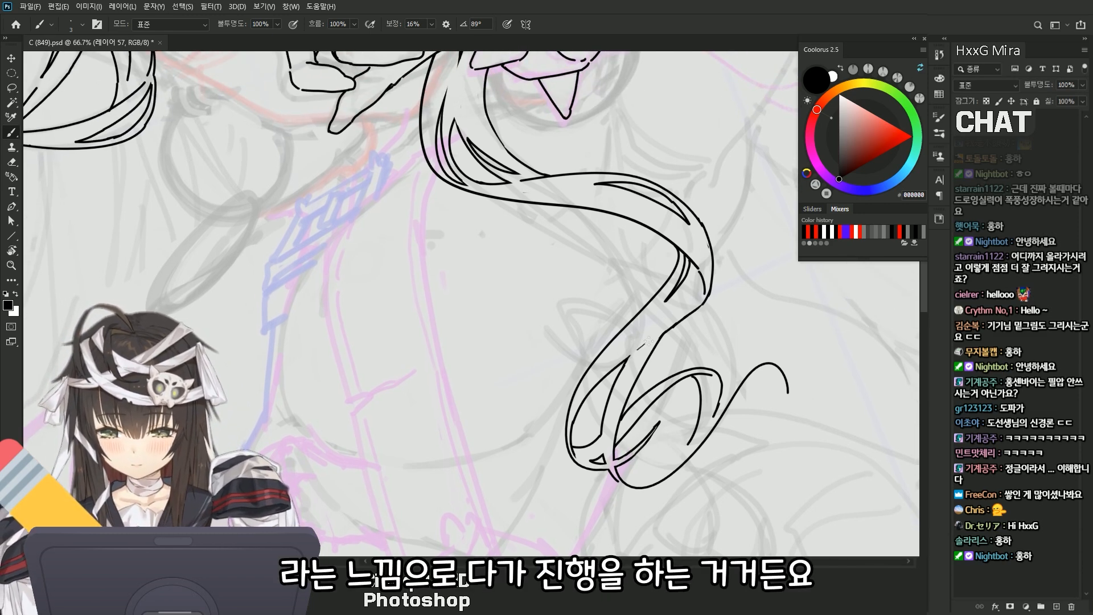
# Enlarge the eraser to 15 px for cleaning the hair line art
pyautogui.press('e')
pyautogui.scroll(-1, 655, 347)
pyautogui.press(']')
pyautogui.press(']')
pyautogui.press(']')
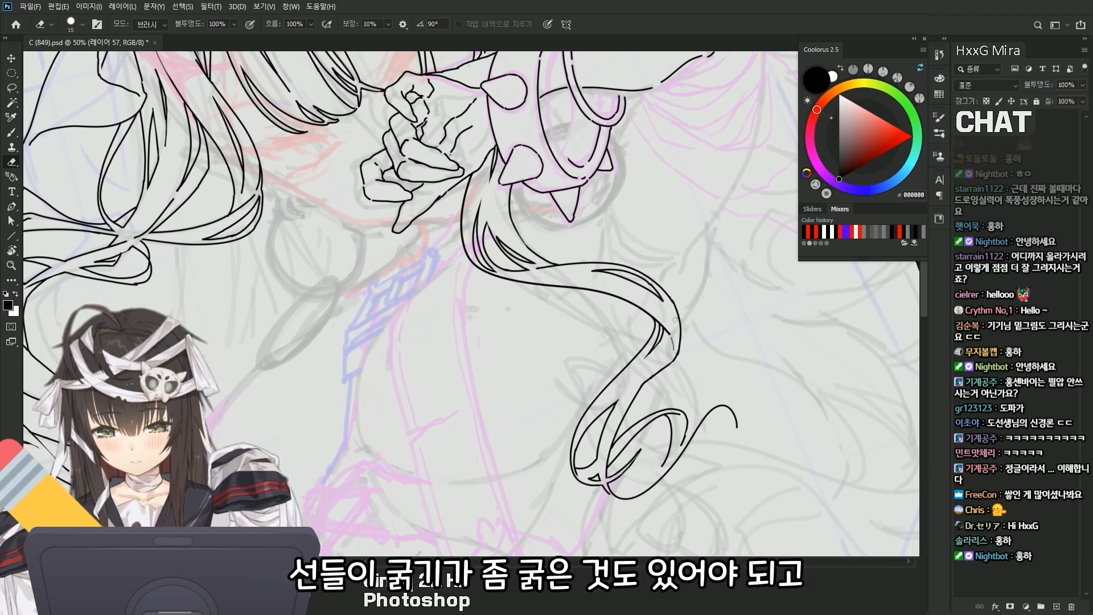
pyautogui.press('Escape')
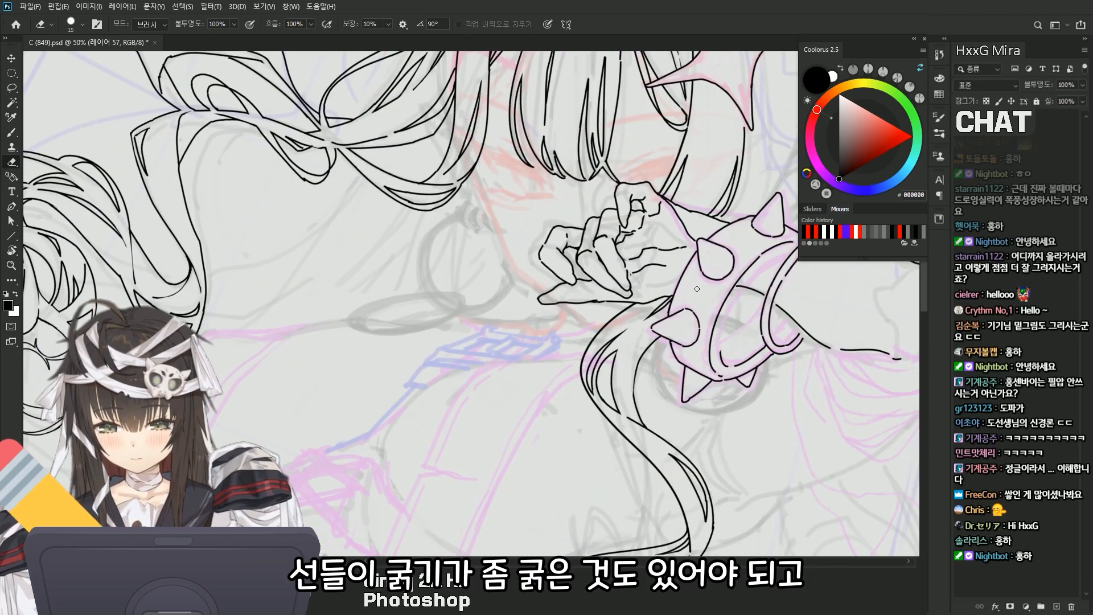
# Ink the flicked-out end strands on the curled tip of the long hair lock below the spiked bracelet
pyautogui.moveTo(692, 292); pyautogui.dragTo(661, 271)
pyautogui.press('r')
pyautogui.moveTo(662, 334)
pyautogui.mouseDown()
pyautogui.moveTo(579, 432)
pyautogui.moveTo(611, 401)
pyautogui.moveTo(605, 273)
pyautogui.moveTo(691, 320)
pyautogui.mouseUp()
pyautogui.press('b')
pyautogui.press('r')
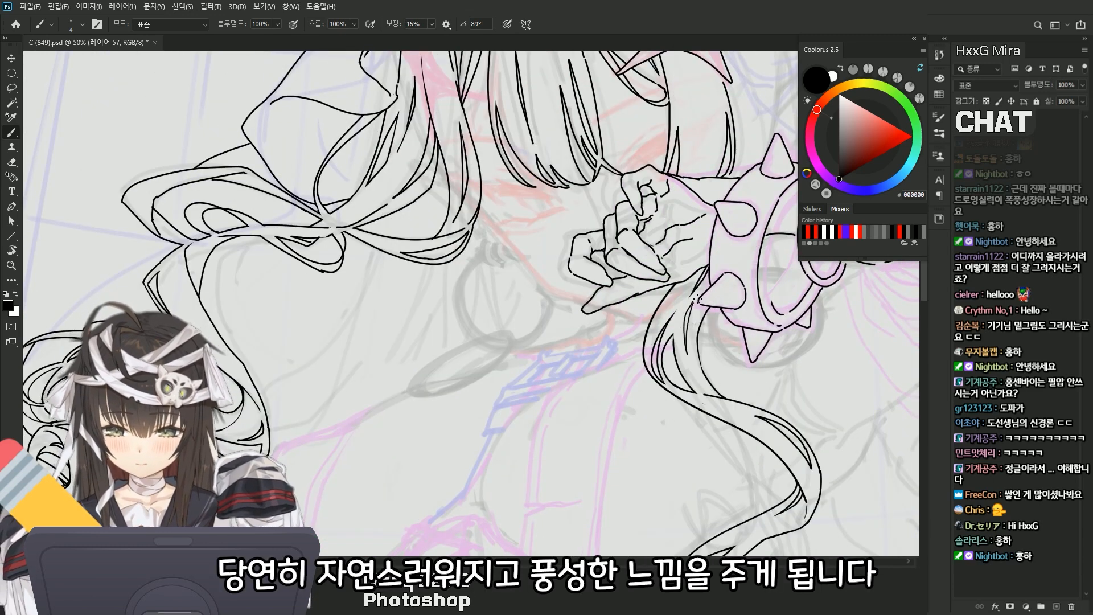
pyautogui.scroll(-2, 697, 317)
pyautogui.scroll(1, 699, 317)
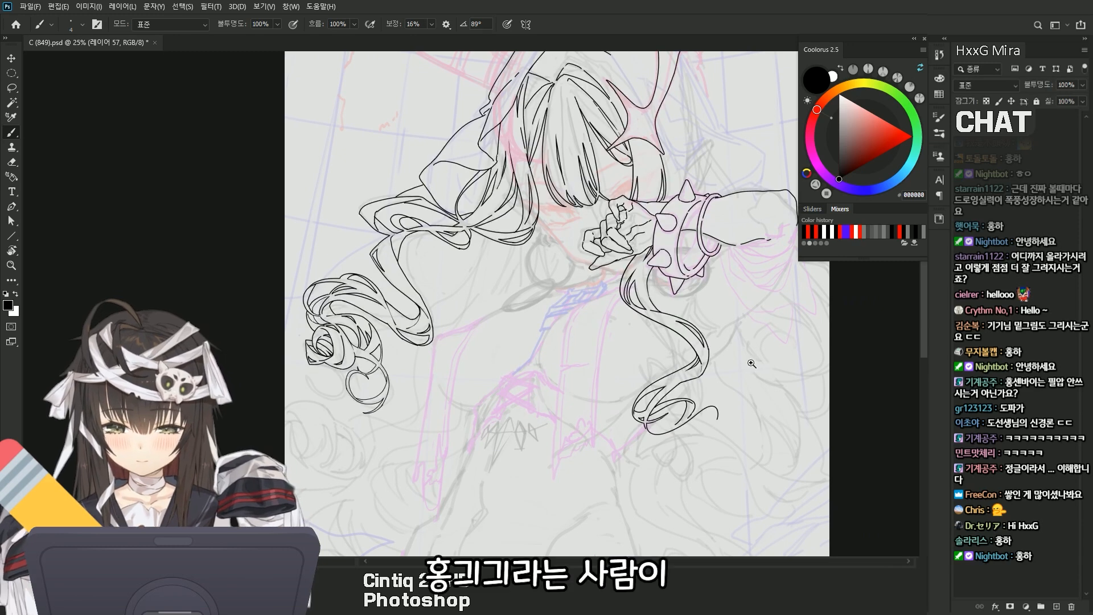
pyautogui.scroll(2, 699, 317)
pyautogui.press('r')
pyautogui.moveTo(683, 393); pyautogui.dragTo(626, 392)
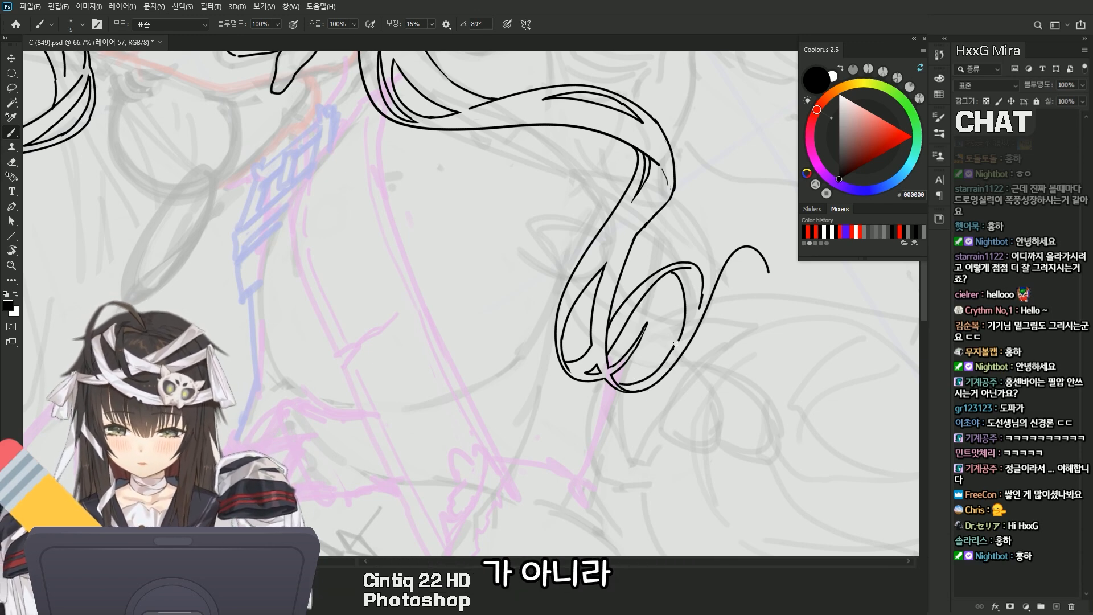
pyautogui.moveTo(616, 391)
pyautogui.mouseDown()
pyautogui.moveTo(655, 372)
pyautogui.moveTo(688, 332)
pyautogui.moveTo(643, 376)
pyautogui.mouseUp()
pyautogui.moveTo(668, 320)
pyautogui.mouseDown()
pyautogui.moveTo(711, 309)
pyautogui.moveTo(662, 335)
pyautogui.moveTo(711, 330)
pyautogui.mouseUp()
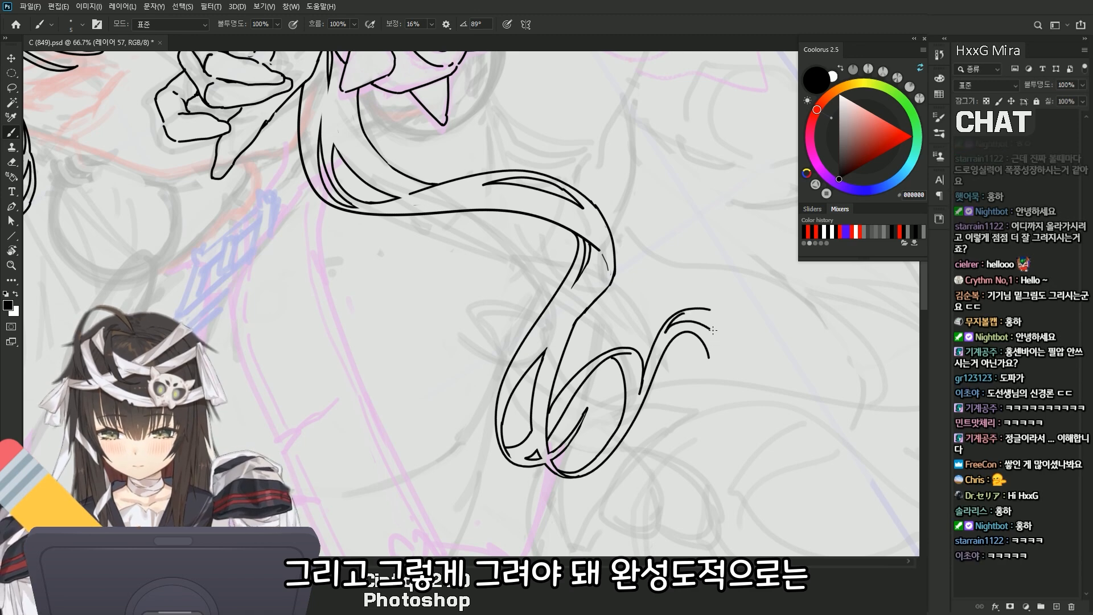
# Reduce the eraser to 10 px and trim the ends of the flicked strands at the lock's curled tip
pyautogui.press('r')
pyautogui.moveTo(667, 447); pyautogui.dragTo(621, 318)
pyautogui.press('e')
pyautogui.press('[')
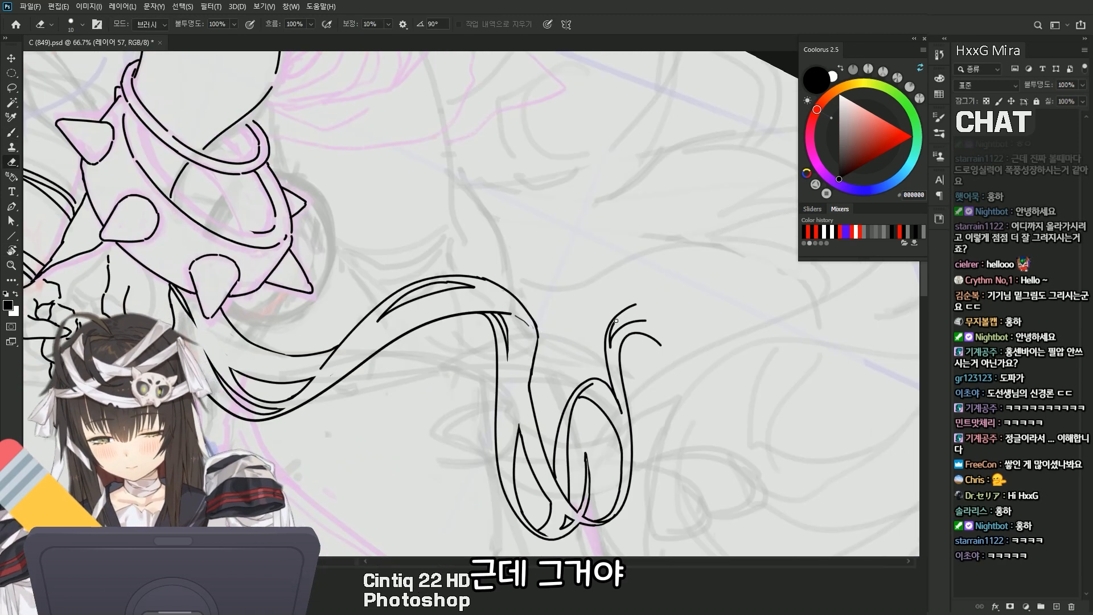
pyautogui.press('b')
pyautogui.press('e')
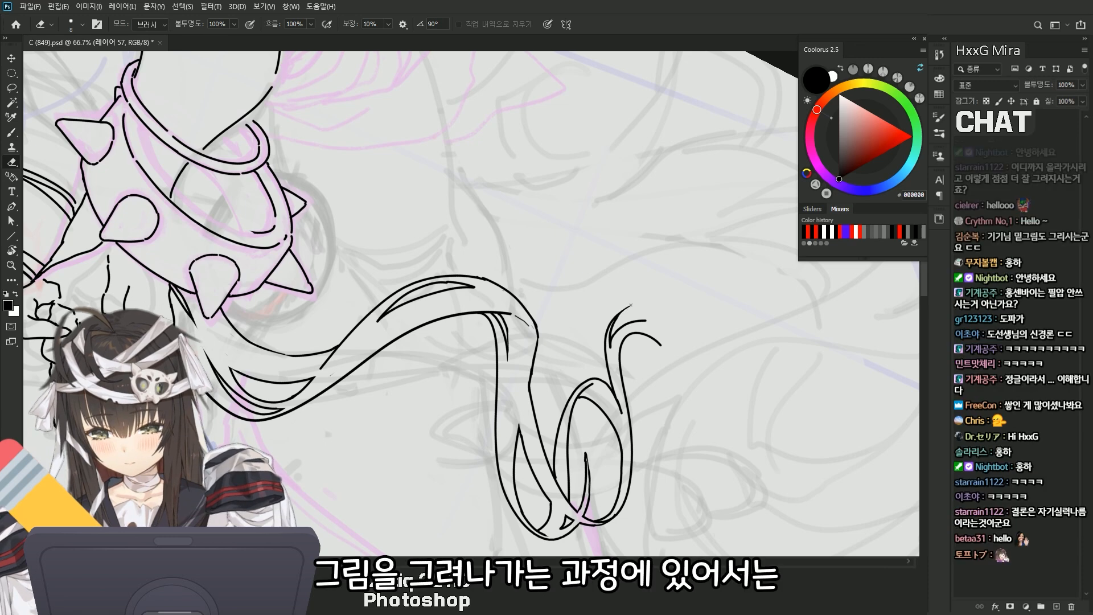
pyautogui.scroll(-3, 642, 302)
pyautogui.press('Escape')
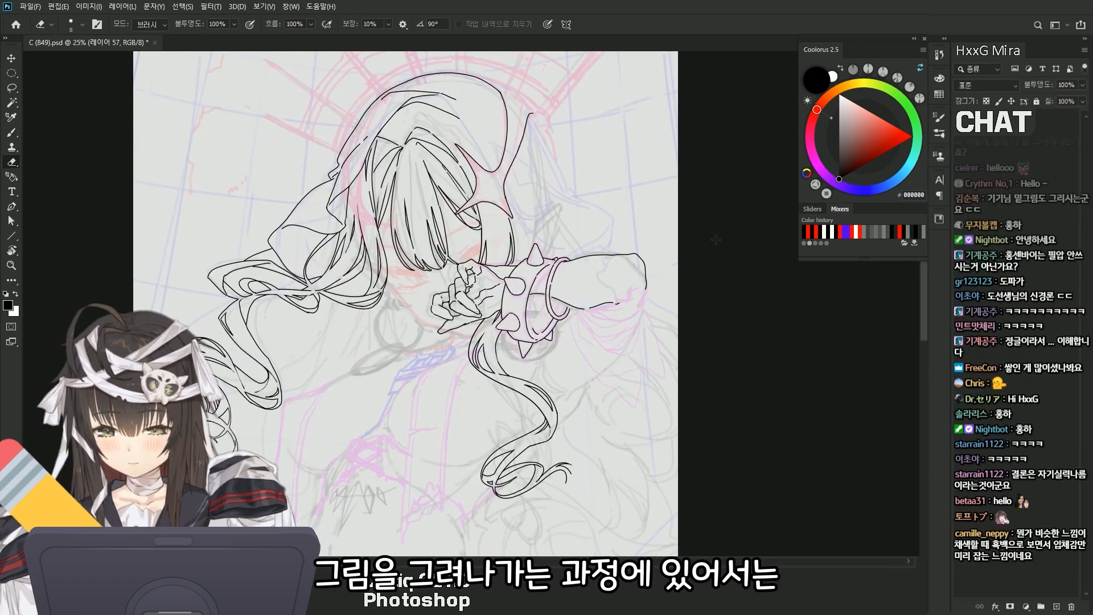
# Ink an extra looping strand from the lower bend of the hair lock into its curled tip
pyautogui.scroll(2, 588, 455)
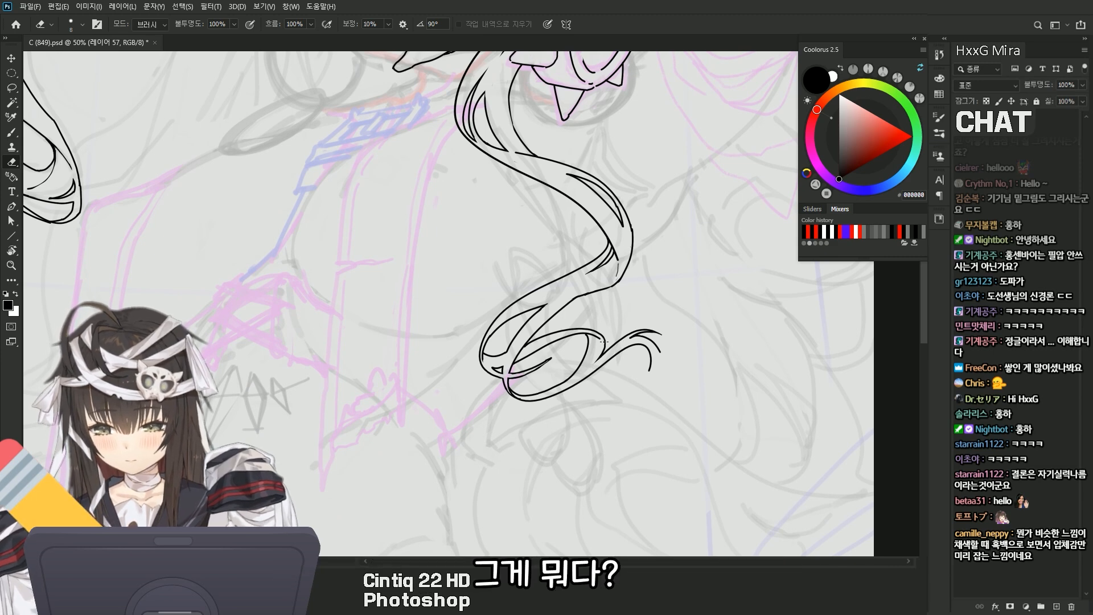
pyautogui.moveTo(581, 317); pyautogui.dragTo(626, 391)
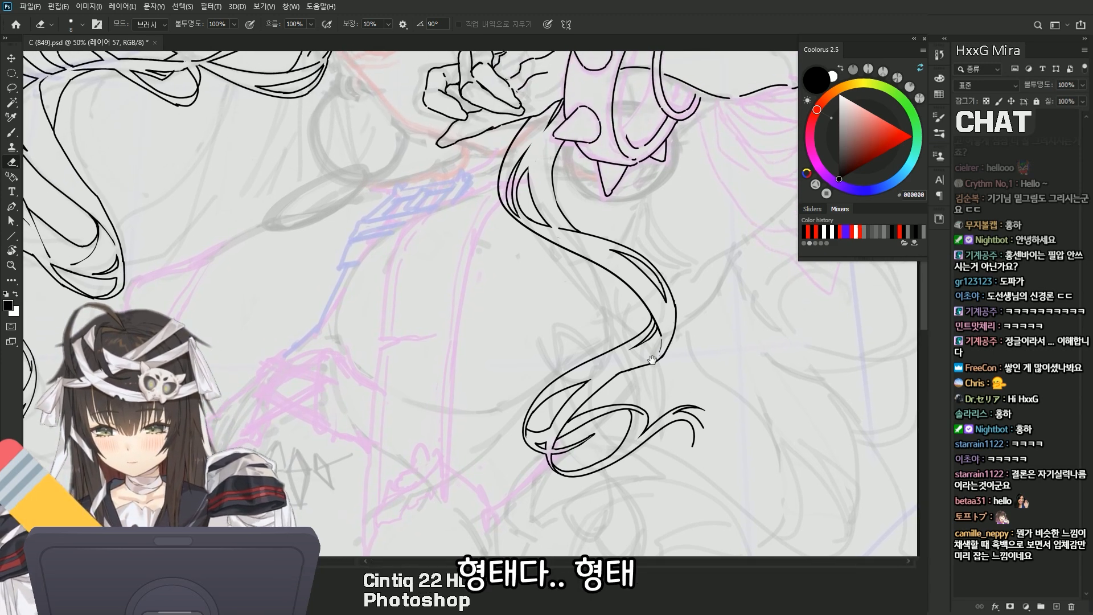
pyautogui.press('b')
pyautogui.moveTo(675, 306)
pyautogui.mouseDown()
pyautogui.moveTo(683, 336)
pyautogui.moveTo(640, 389)
pyautogui.mouseUp()
pyautogui.scroll(-1, 706, 332)
pyautogui.press('r')
pyautogui.moveTo(706, 415); pyautogui.dragTo(646, 336)
pyautogui.scroll(1, 646, 336)
pyautogui.hotkey('ctrl', 'z')
pyautogui.press('b')
pyautogui.moveTo(652, 230)
pyautogui.mouseDown()
pyautogui.moveTo(655, 329)
pyautogui.moveTo(577, 411)
pyautogui.moveTo(607, 428)
pyautogui.moveTo(618, 349)
pyautogui.moveTo(600, 430)
pyautogui.moveTo(616, 414)
pyautogui.moveTo(599, 429)
pyautogui.moveTo(616, 413)
pyautogui.moveTo(622, 426)
pyautogui.mouseUp()
pyautogui.hotkey('ctrl', 'z')
pyautogui.hotkey('ctrl', 'z')
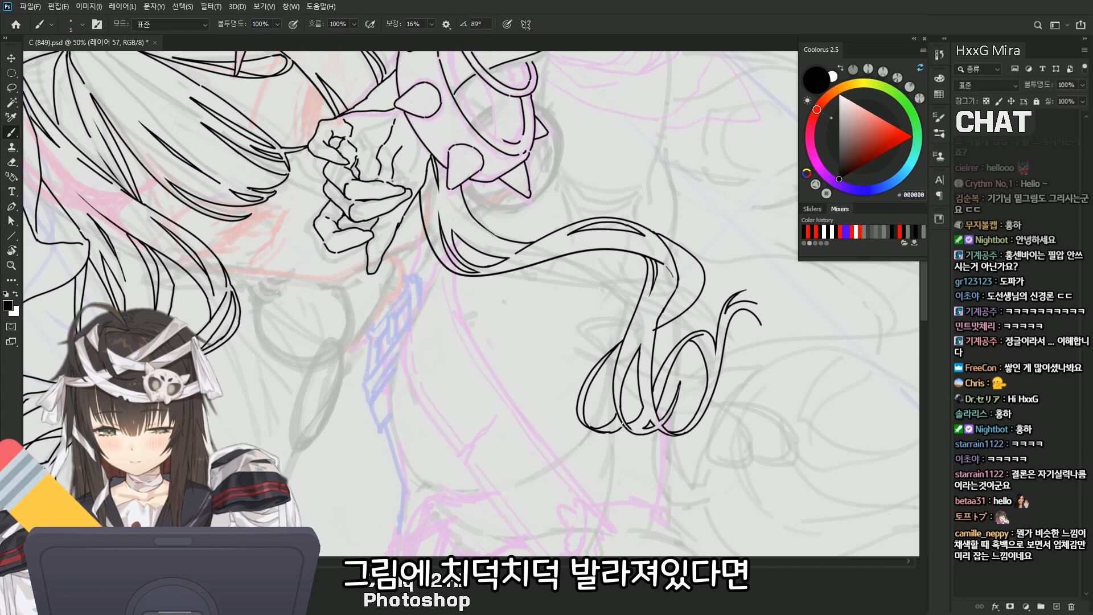
# Erase overlapping lines between the curl's loops and ink a short inner strand at their base
pyautogui.press('e')
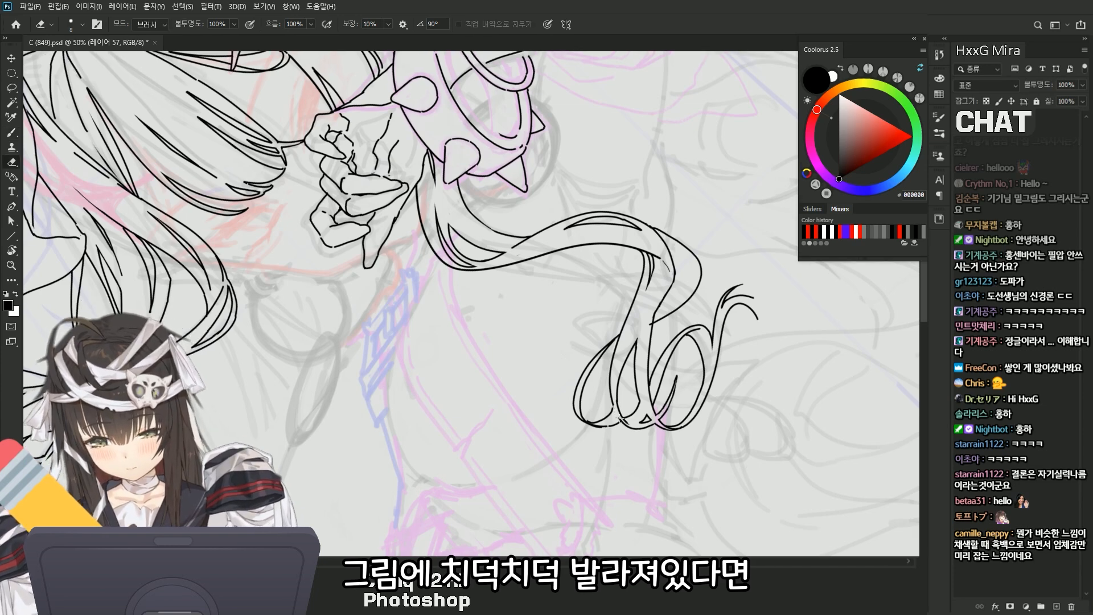
pyautogui.press('r')
pyautogui.moveTo(620, 420); pyautogui.dragTo(619, 360)
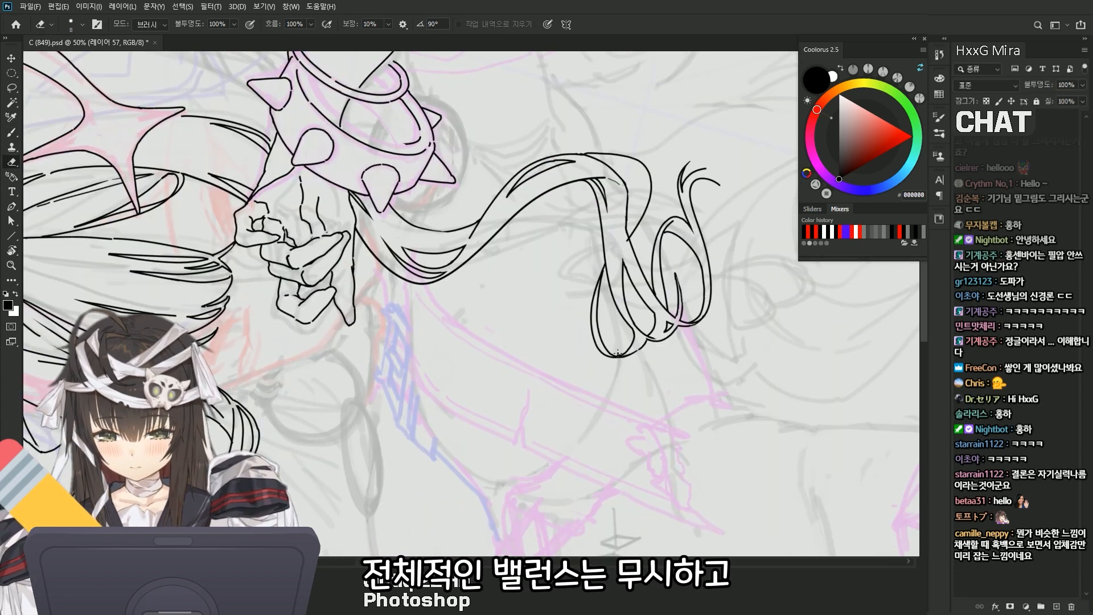
pyautogui.press('r')
pyautogui.moveTo(656, 316); pyautogui.dragTo(610, 364)
pyautogui.press('b')
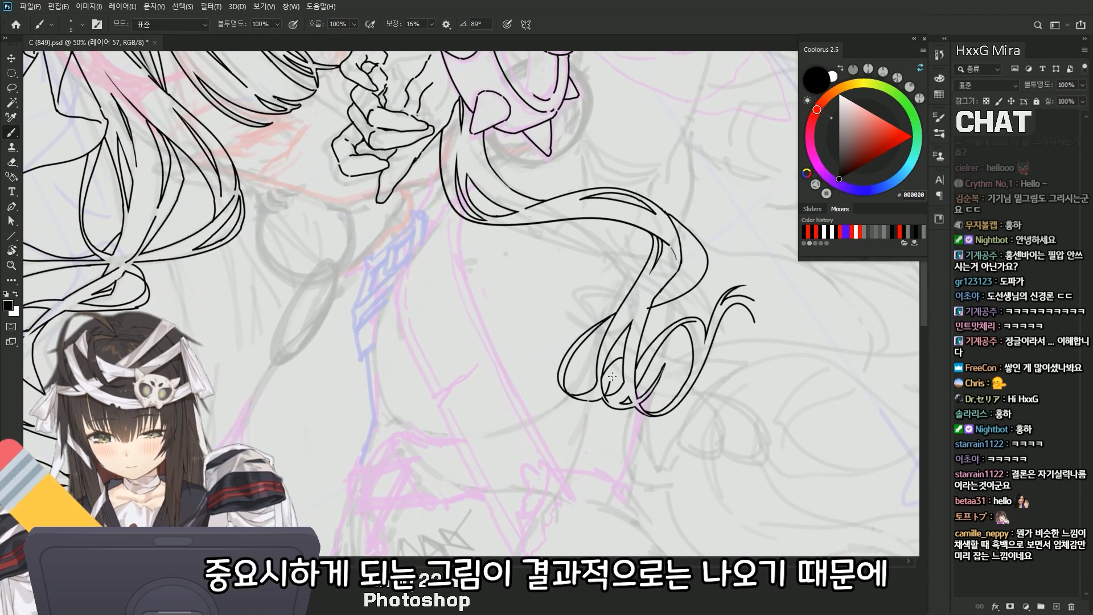
pyautogui.press('e')
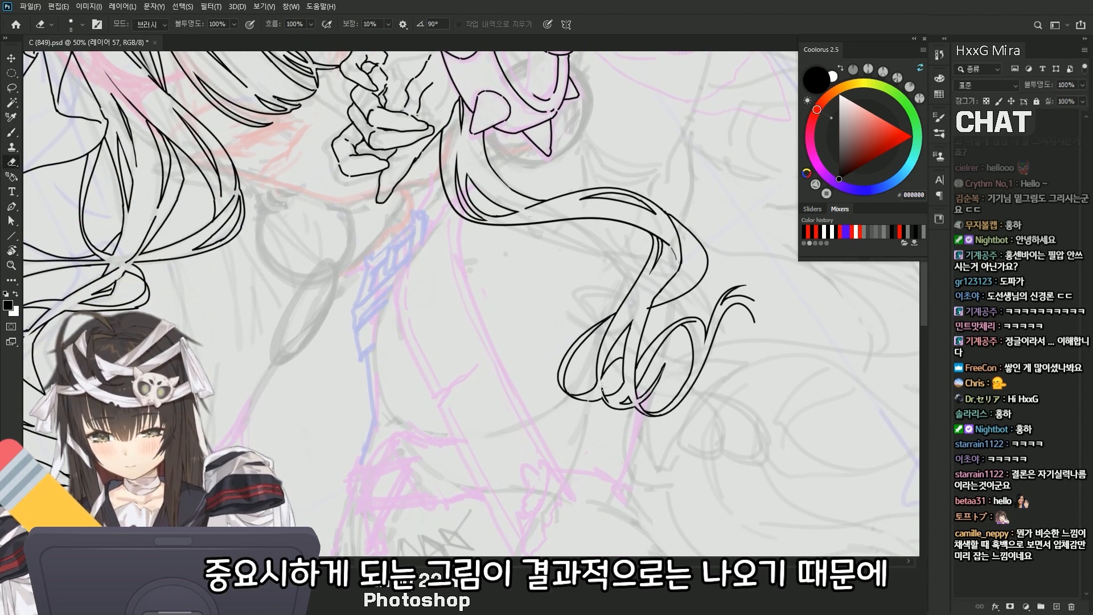
pyautogui.press('b')
pyautogui.scroll(-3, 683, 329)
pyautogui.press('Escape')
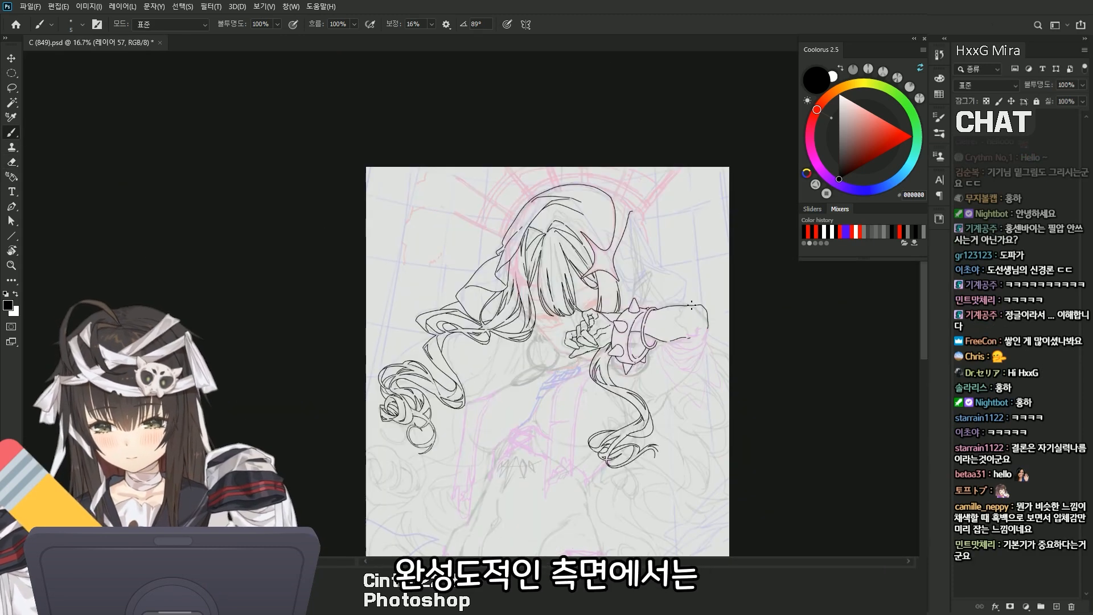
# Clean up the upper line of the curl's outer loop where it meets the hair lock
pyautogui.scroll(4, 617, 445)
pyautogui.press('r')
pyautogui.moveTo(641, 458); pyautogui.dragTo(679, 398)
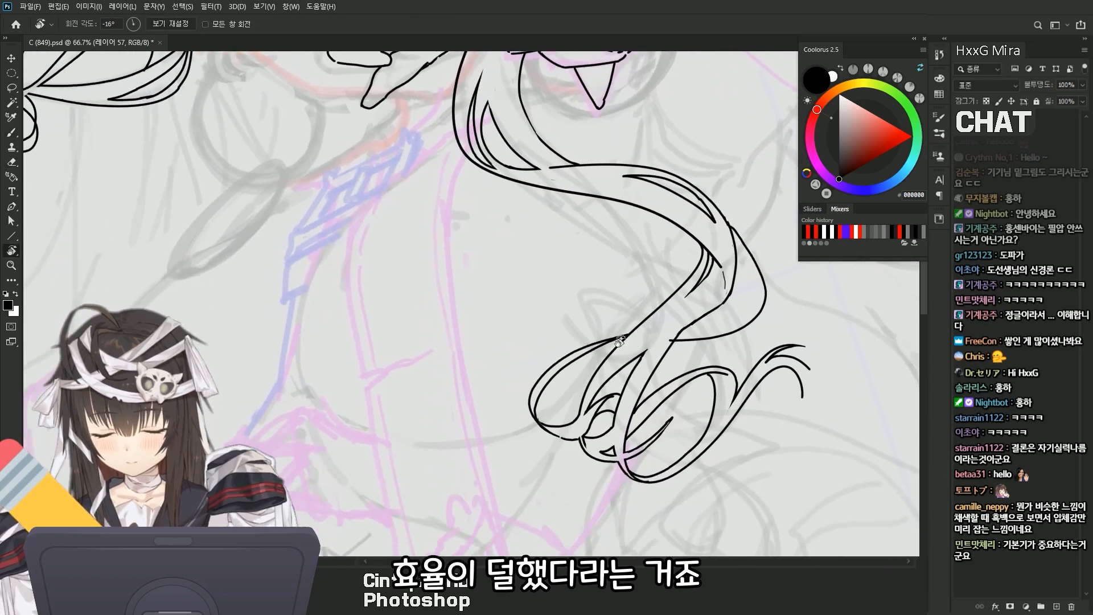
pyautogui.press('e')
pyautogui.moveTo(628, 334); pyautogui.dragTo(592, 348)
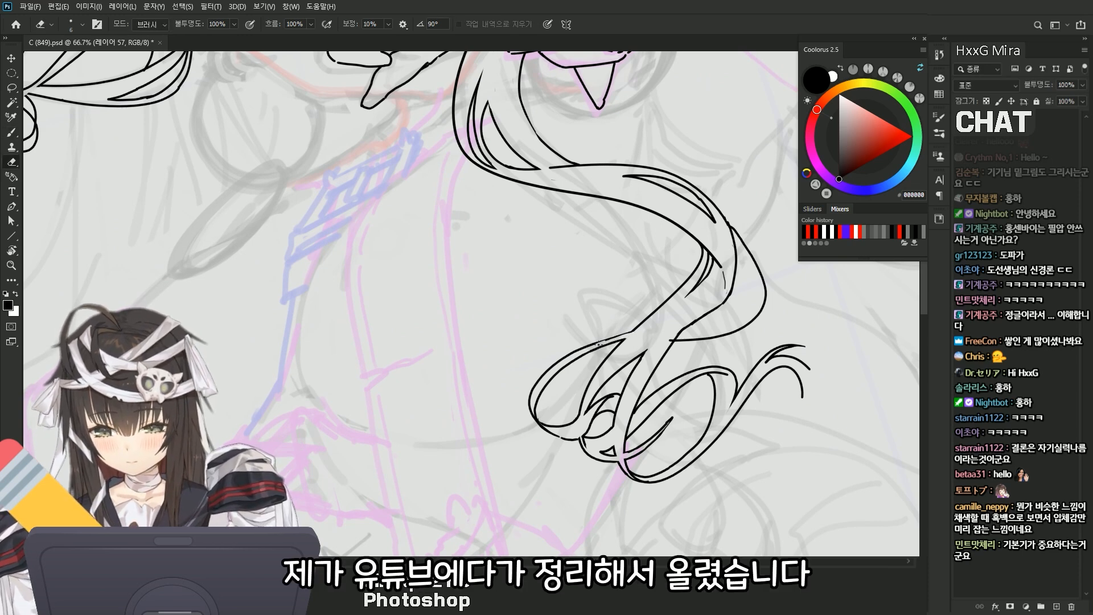
pyautogui.press('b')
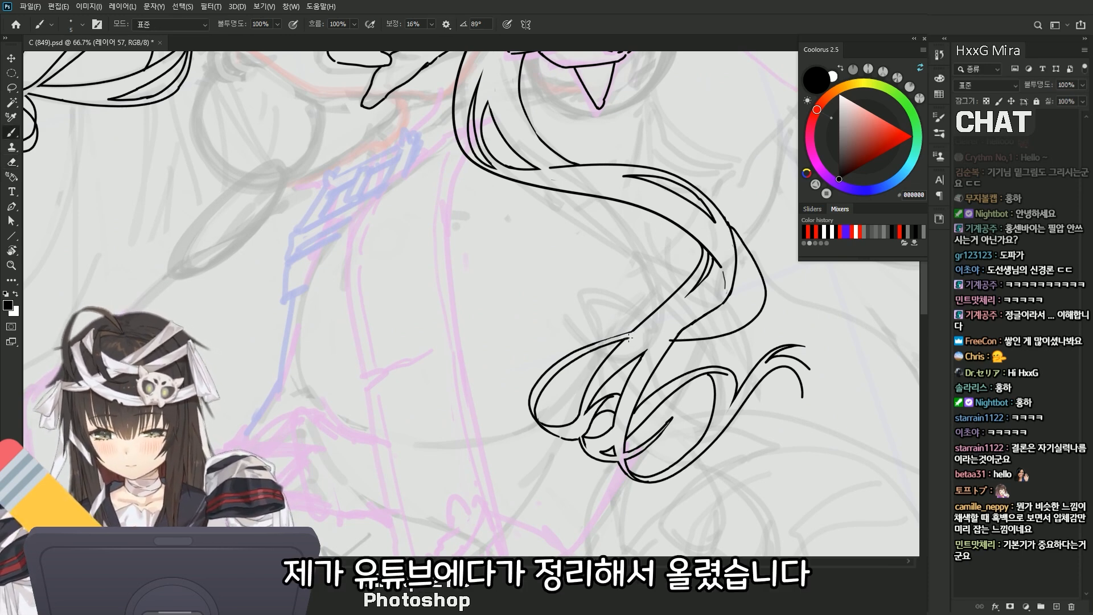
pyautogui.hotkey('ctrl', '0')
pyautogui.press('Escape')
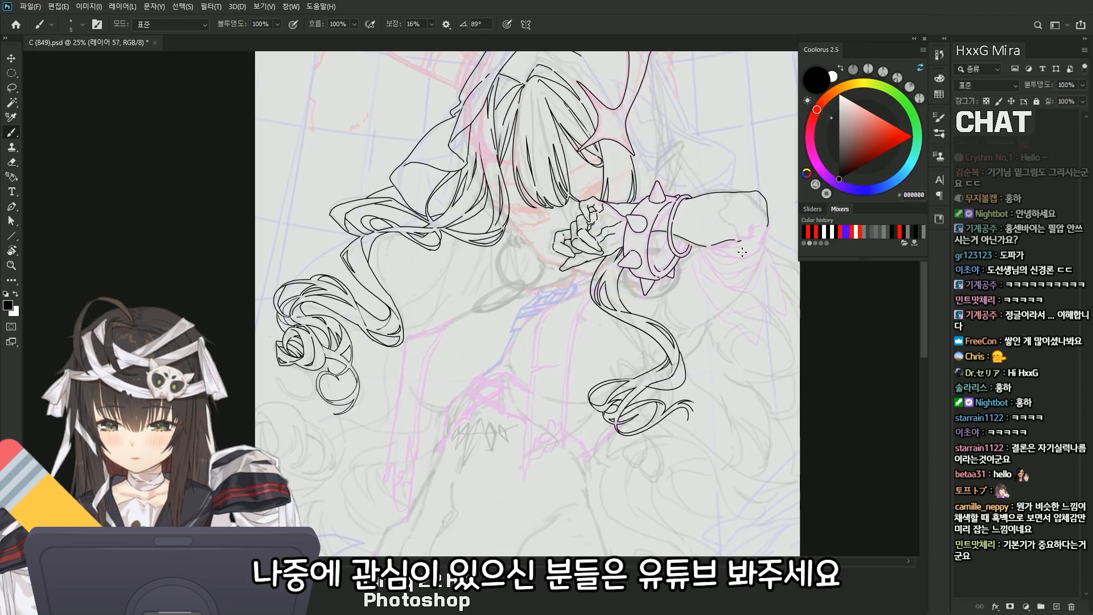
pyautogui.scroll(3, 628, 417)
pyautogui.moveTo(604, 424)
pyautogui.mouseDown()
pyautogui.moveTo(641, 340)
pyautogui.moveTo(612, 424)
pyautogui.mouseUp()
pyautogui.hotkey('ctrl', 'z')
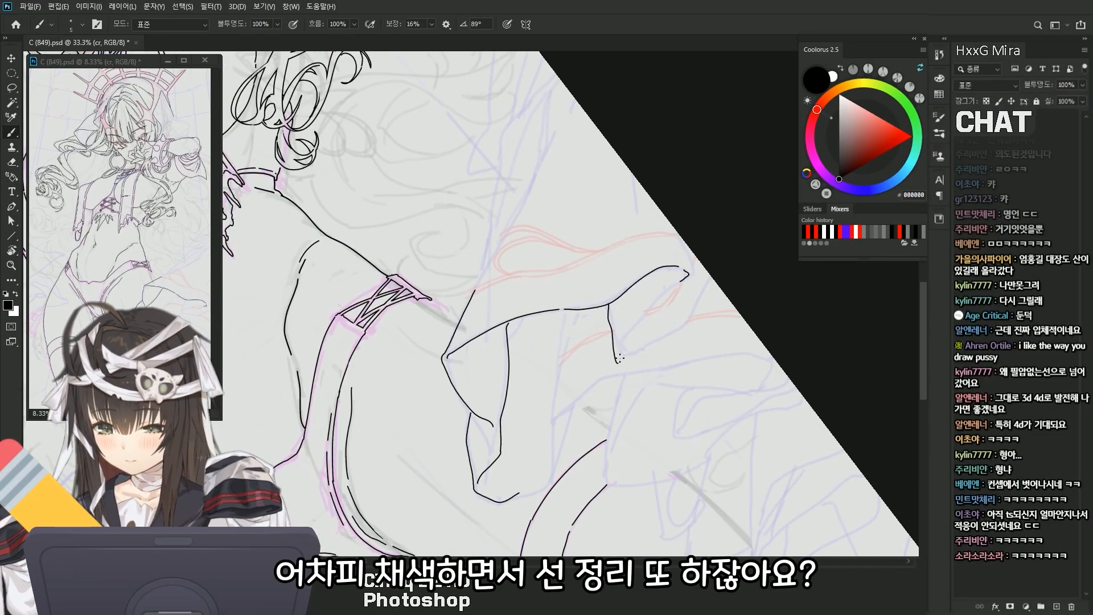
# Ink the small folded corner of the flowing cloth beside the hip on layer cr, erasing overshoot at its tip
pyautogui.hotkey('ctrl', 'z')
pyautogui.press('e')
pyautogui.moveTo(683, 267); pyautogui.dragTo(683, 280)
pyautogui.press('b')
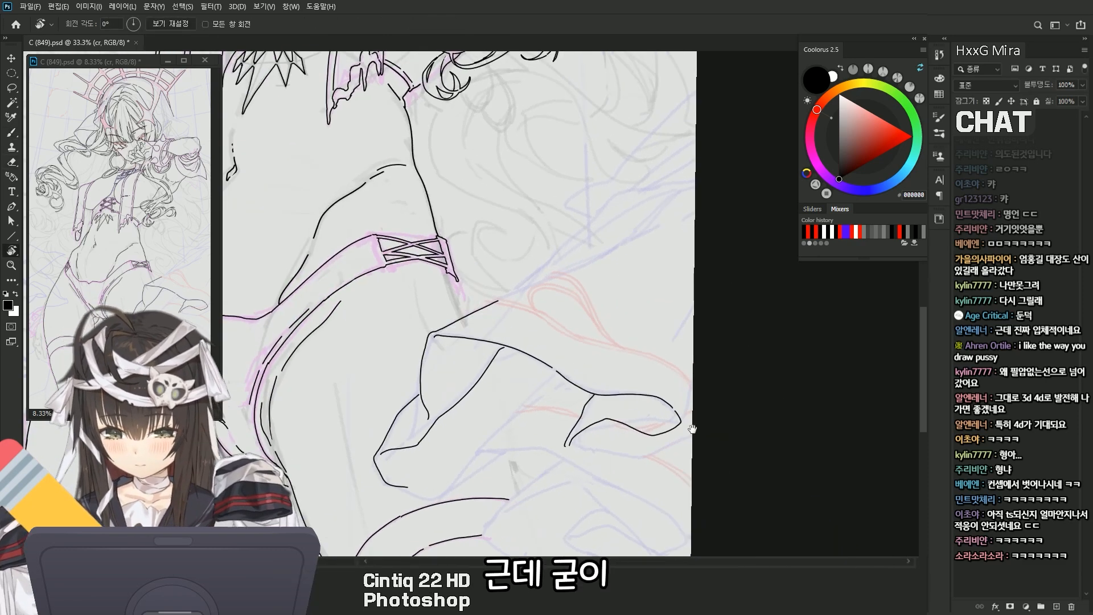
pyautogui.press('e')
pyautogui.moveTo(693, 443)
pyautogui.mouseDown()
pyautogui.moveTo(597, 345)
pyautogui.moveTo(658, 422)
pyautogui.mouseUp()
pyautogui.press('b')
# Ink the upper edge of the flowing cloth and the overlapping folds above it, out to the canvas edge
pyautogui.moveTo(491, 287); pyautogui.dragTo(526, 364)
pyautogui.moveTo(525, 364)
pyautogui.mouseDown()
pyautogui.moveTo(692, 289)
pyautogui.moveTo(633, 313)
pyautogui.moveTo(703, 257)
pyautogui.mouseUp()
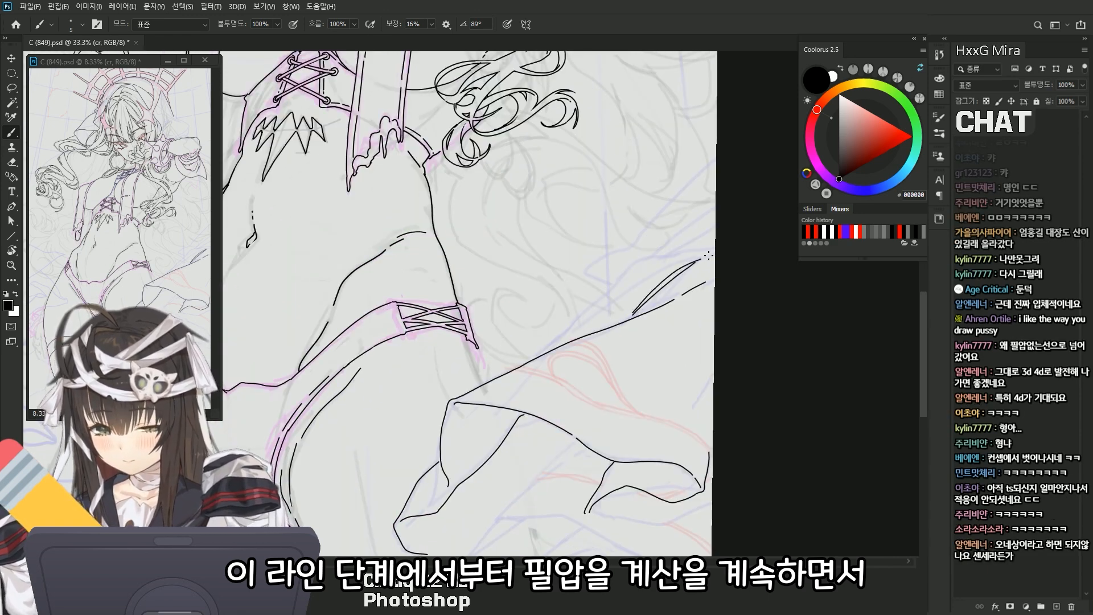
pyautogui.moveTo(548, 348)
pyautogui.mouseDown()
pyautogui.moveTo(639, 259)
pyautogui.moveTo(606, 322)
pyautogui.mouseUp()
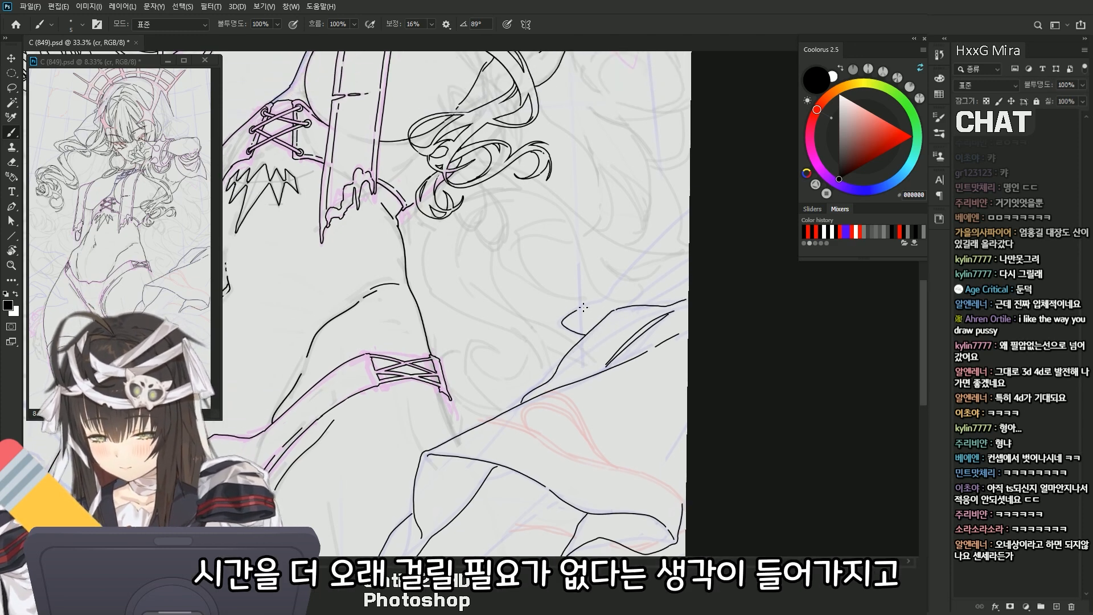
pyautogui.moveTo(625, 263); pyautogui.dragTo(689, 212)
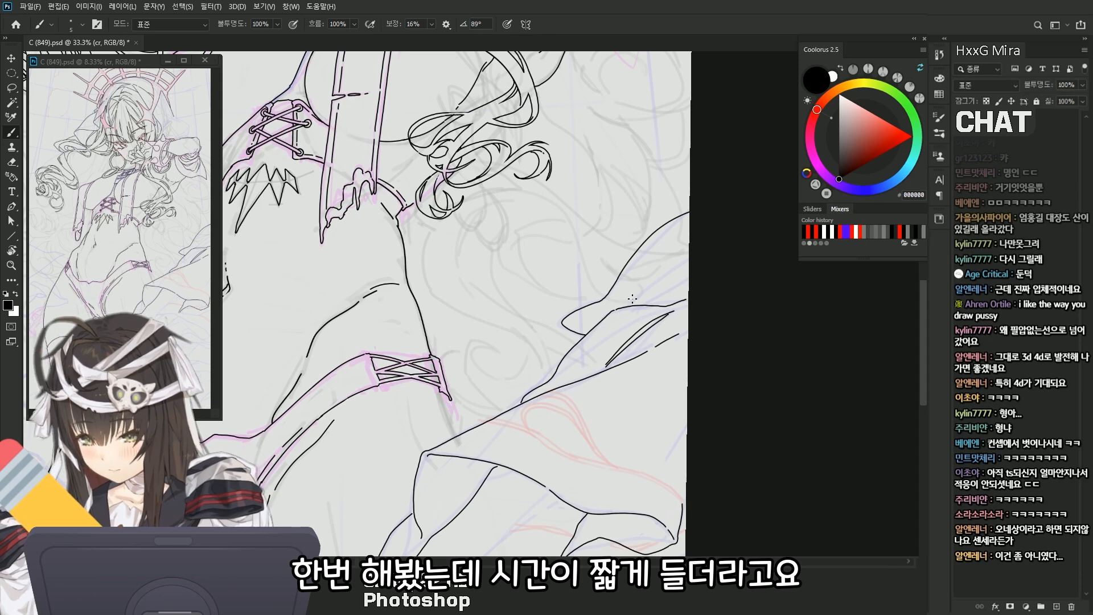
pyautogui.moveTo(631, 299); pyautogui.dragTo(641, 296)
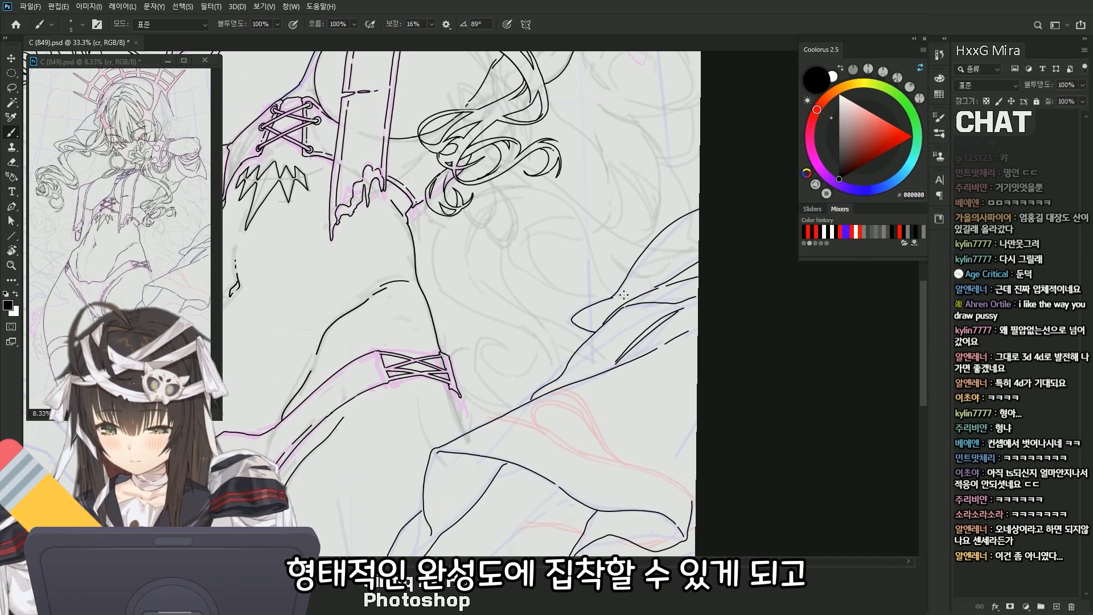
# Ink the inner fold lines on the underside of the flowing cloth beside the thigh
pyautogui.hotkey('ctrl', '-')
pyautogui.hotkey('ctrl', '-')
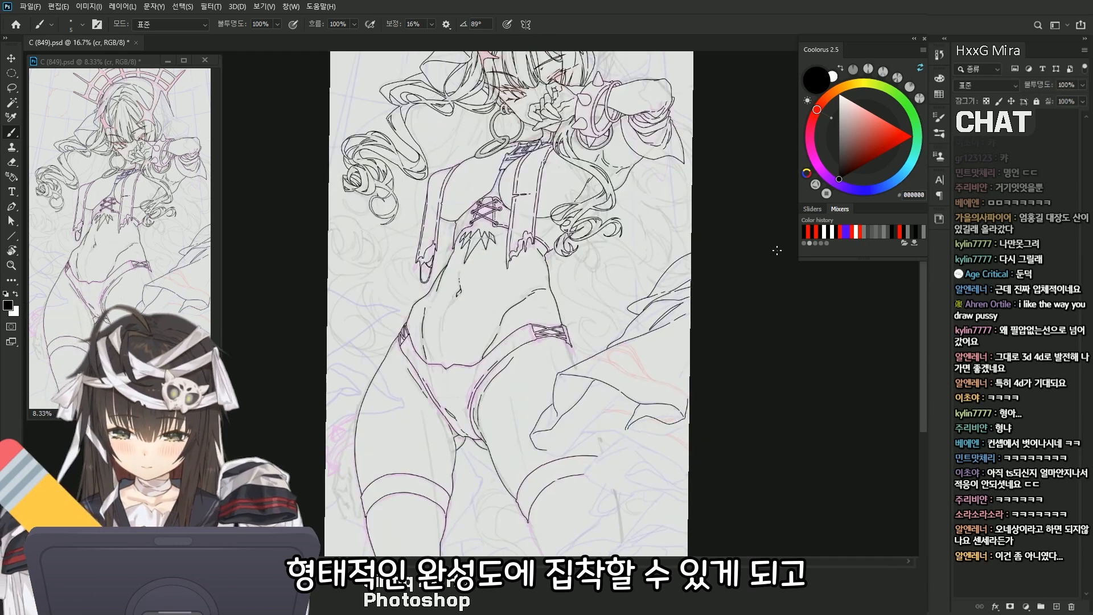
pyautogui.hotkey('ctrl', '+')
pyautogui.moveTo(653, 359); pyautogui.dragTo(635, 307)
pyautogui.hotkey('ctrl', '+')
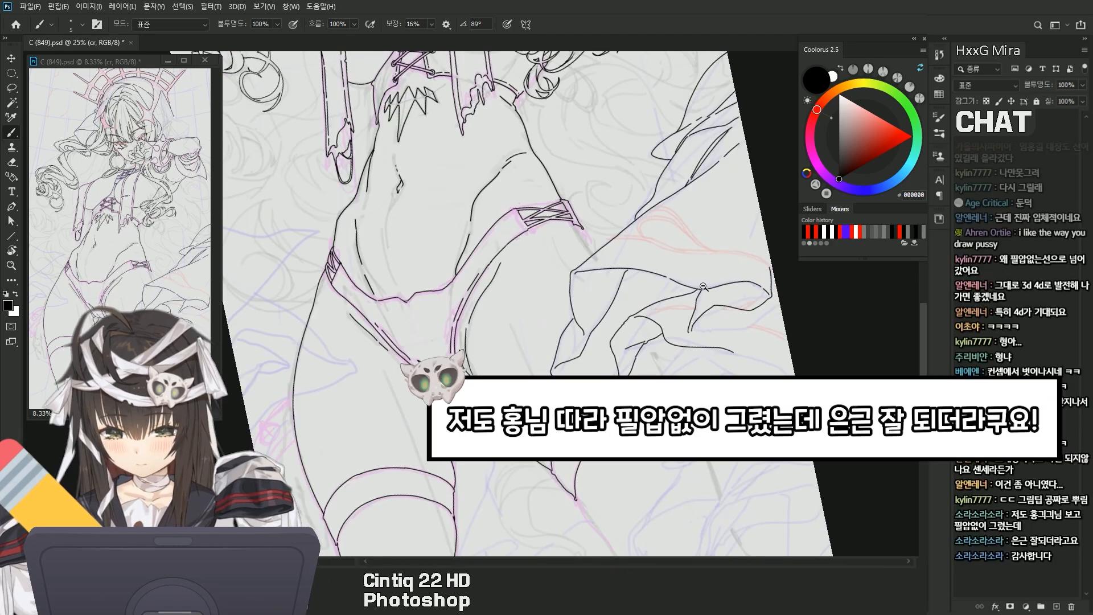
pyautogui.hotkey('ctrl', '-')
pyautogui.hotkey('ctrl', '-')
pyautogui.press('Escape')
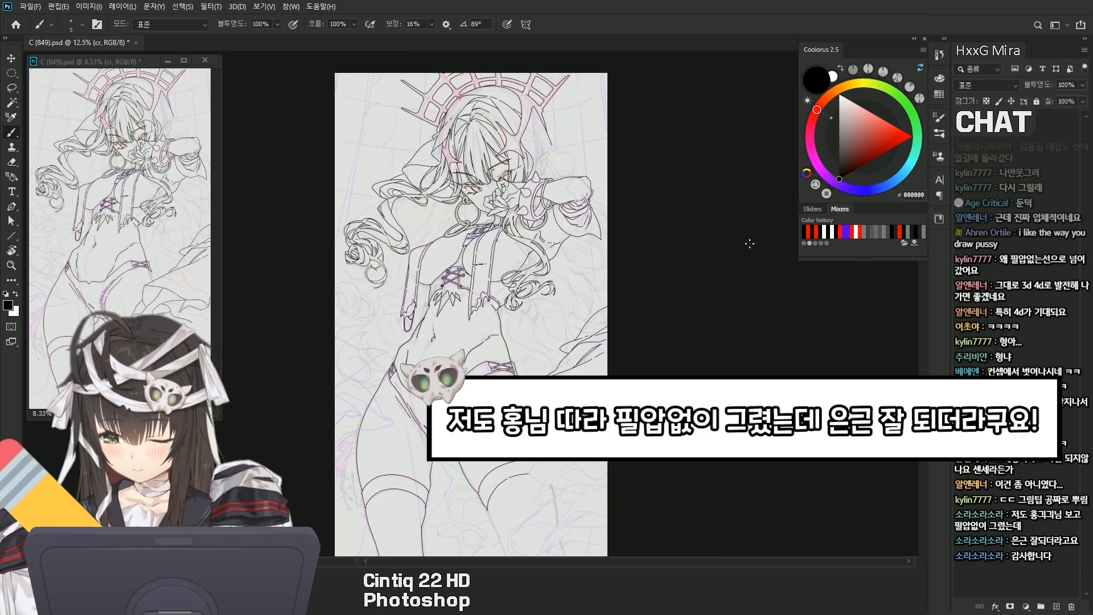
# Ink the wavy lower folds of the flowing cloth from the thigh out to the canvas edge
pyautogui.scroll(3, 547, 455)
pyautogui.moveTo(610, 474); pyautogui.dragTo(564, 442)
pyautogui.press('r')
pyautogui.moveTo(612, 466); pyautogui.dragTo(743, 307)
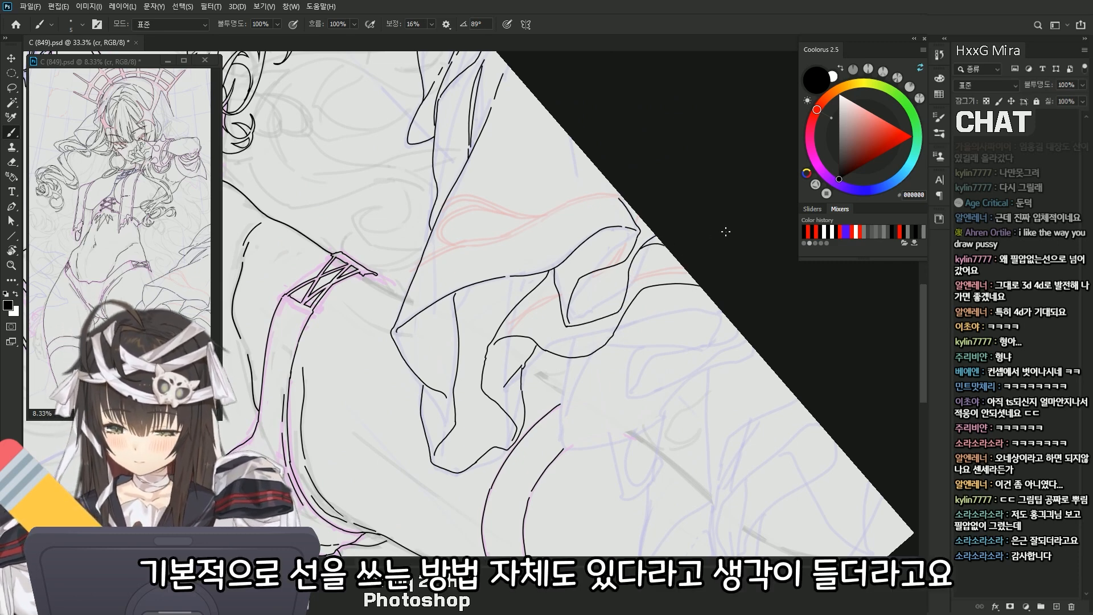
pyautogui.press('Escape')
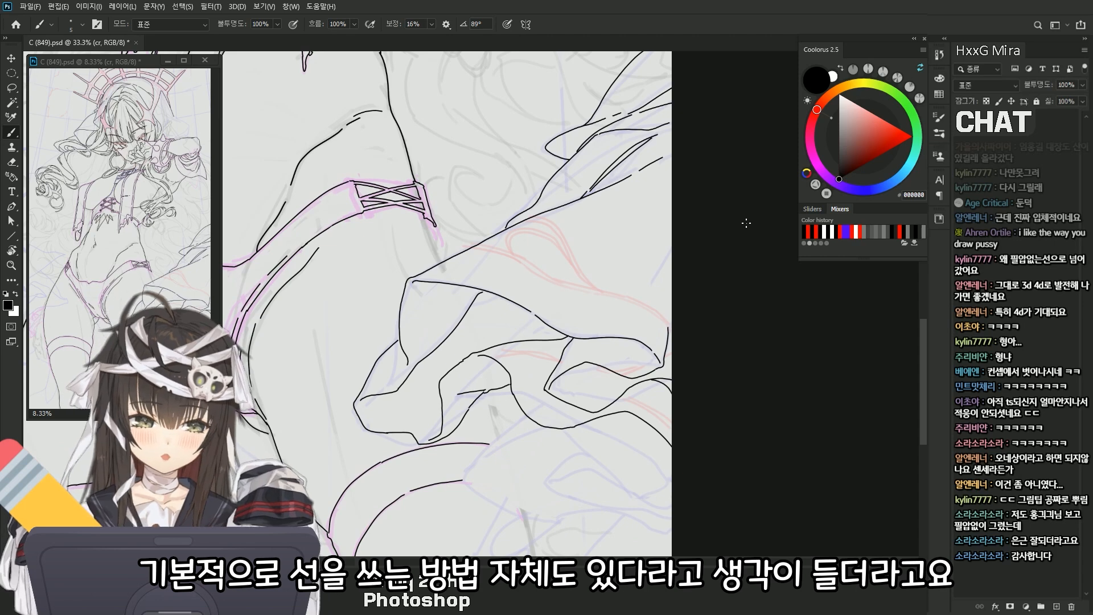
# Create a new layer for test strokes and turn on pen pressure for the brush size
pyautogui.moveTo(568, 326); pyautogui.dragTo(758, 535)
pyautogui.hotkey('ctrl', '-')
pyautogui.hotkey('ctrl', 'shift', 'n')
pyautogui.press('Return')
pyautogui.moveTo(694, 314); pyautogui.dragTo(568, 313)
pyautogui.moveTo(618, 283); pyautogui.dragTo(683, 406)
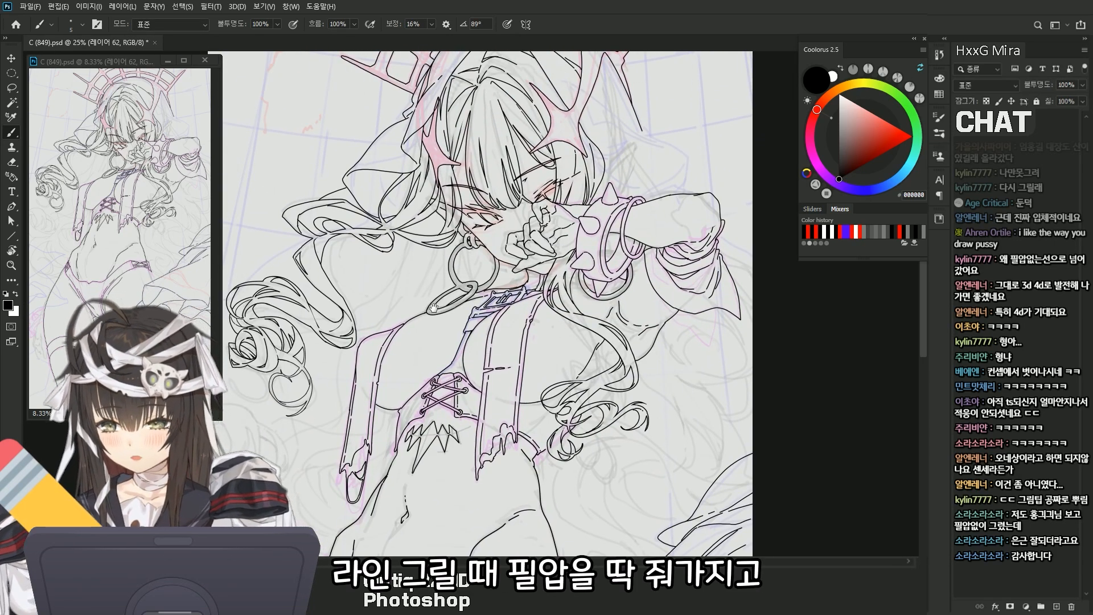
pyautogui.moveTo(431, 292); pyautogui.dragTo(553, 395)
pyautogui.click(507, 26)
# Undo a thin test stroke in the blank area beside the hair and enlarge the brush to 30 px
pyautogui.moveTo(375, 294); pyautogui.dragTo(469, 189)
pyautogui.hotkey('ctrl', 'z')
pyautogui.press(']')
pyautogui.press(']')
pyautogui.press(']')
pyautogui.press(']')
pyautogui.press(']')
pyautogui.press(']')
pyautogui.press(']')
pyautogui.press(']')
pyautogui.press(']')
# Try two crossing, tapered diagonal strokes in the blank area beside the hair, then undo them
pyautogui.moveTo(376, 308); pyautogui.dragTo(501, 200)
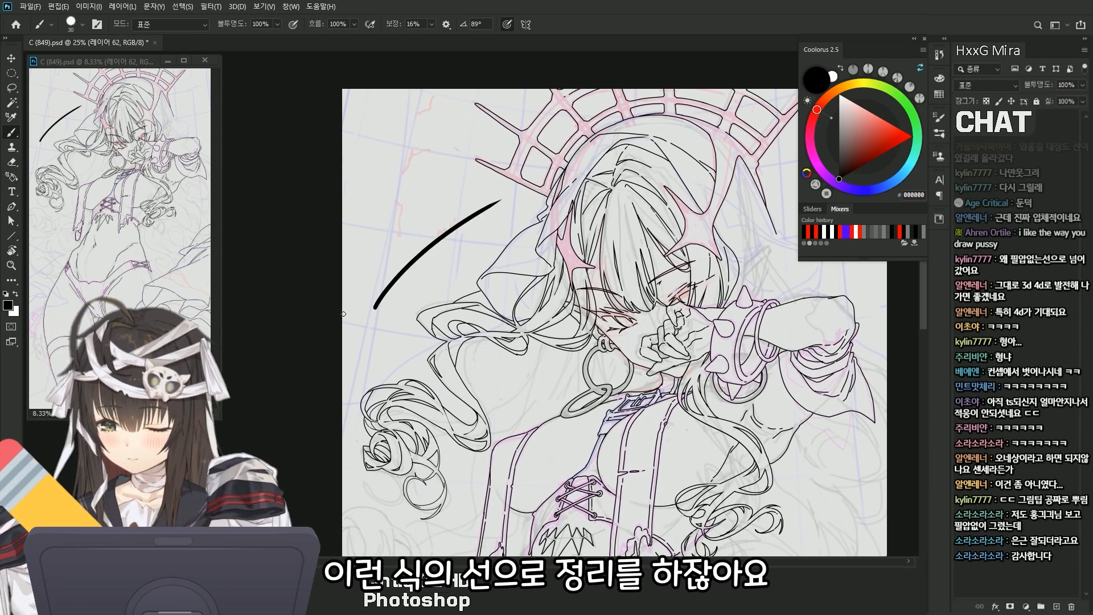
pyautogui.moveTo(362, 300); pyautogui.dragTo(586, 193)
pyautogui.hotkey('ctrl', 'z')
pyautogui.moveTo(389, 366); pyautogui.dragTo(534, 134)
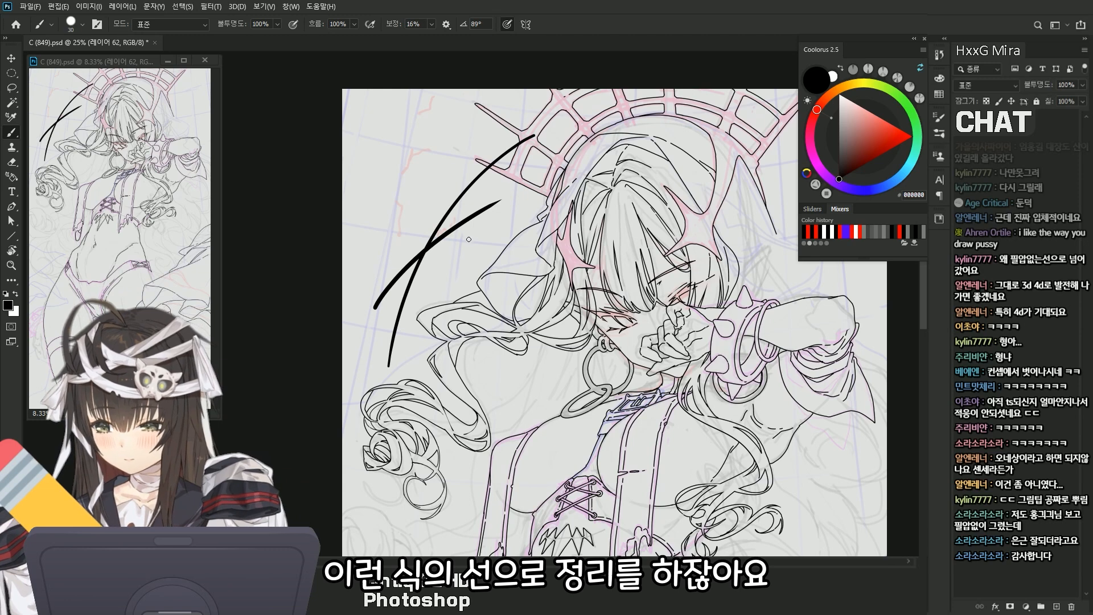
pyautogui.hotkey('ctrl', 'z')
pyautogui.hotkey('ctrl', 'z')
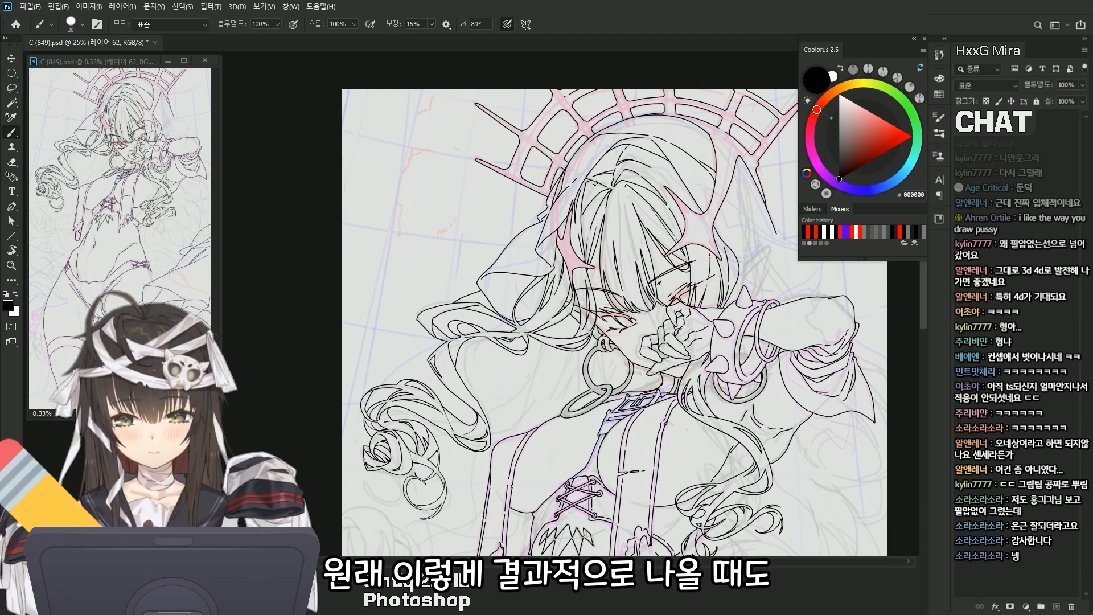
# Draw a wavy pen-pressure stroke in the blank area beside the hair, swelling from thin to thick
pyautogui.moveTo(478, 198)
pyautogui.mouseDown()
pyautogui.moveTo(428, 230)
pyautogui.moveTo(406, 275)
pyautogui.moveTo(394, 276)
pyautogui.moveTo(407, 335)
pyautogui.mouseUp()
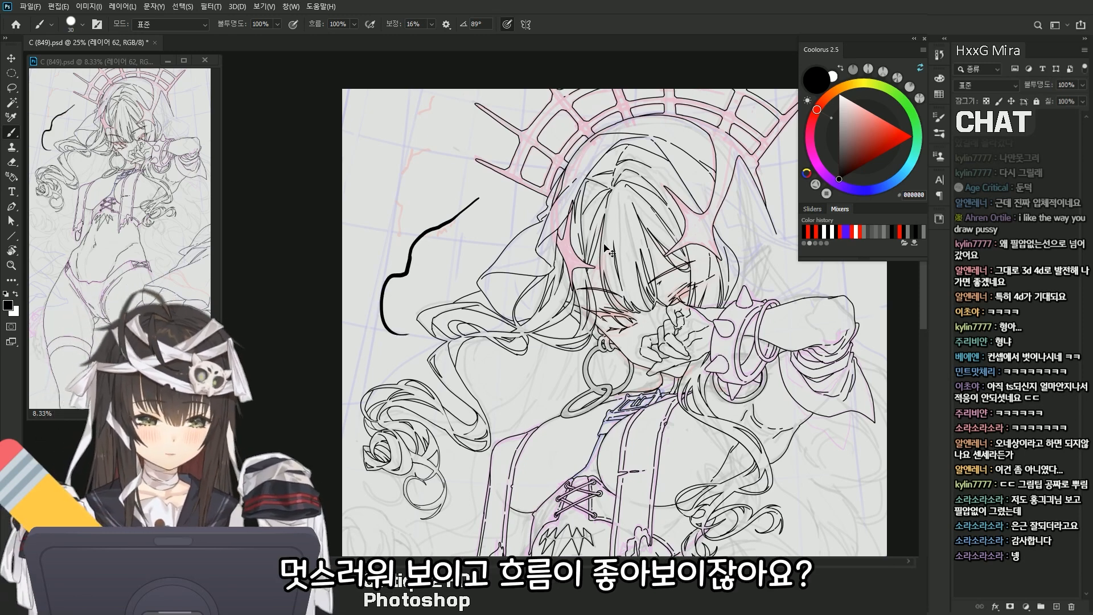
# Undo the wavy test stroke and reduce the brush size to 20 px
pyautogui.hotkey('ctrl', 'z')
pyautogui.moveTo(536, 275); pyautogui.dragTo(576, 219)
pyautogui.press('[')
pyautogui.press('[')
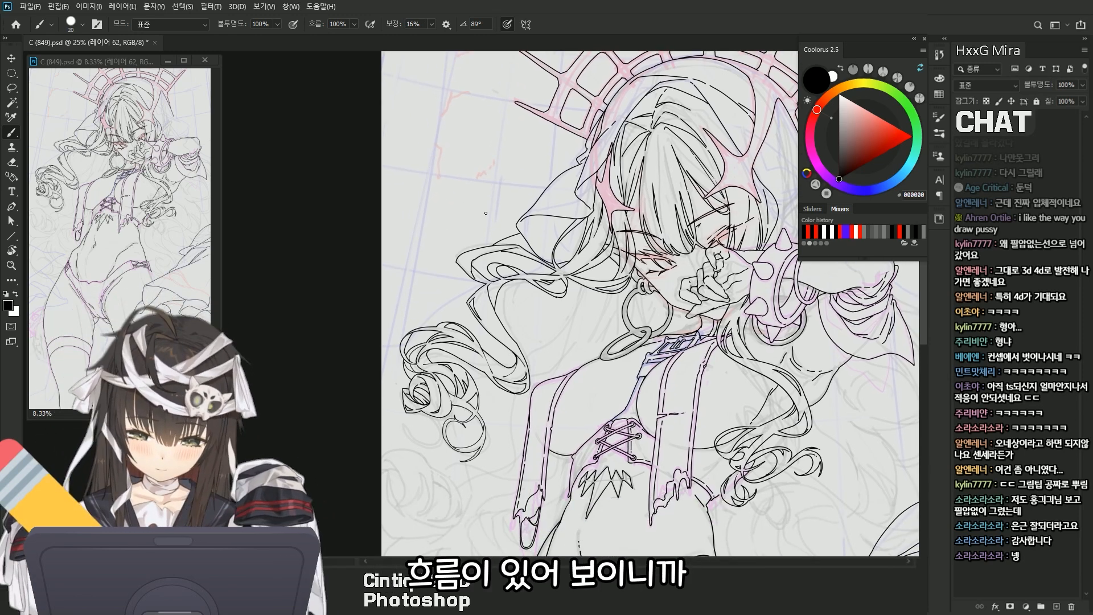
# Try short diagonal pen-pressure strokes in the blank area beside the hair, undoing each one
pyautogui.moveTo(430, 224); pyautogui.dragTo(476, 165)
pyautogui.hotkey('ctrl', 'z')
pyautogui.moveTo(478, 265); pyautogui.dragTo(409, 277)
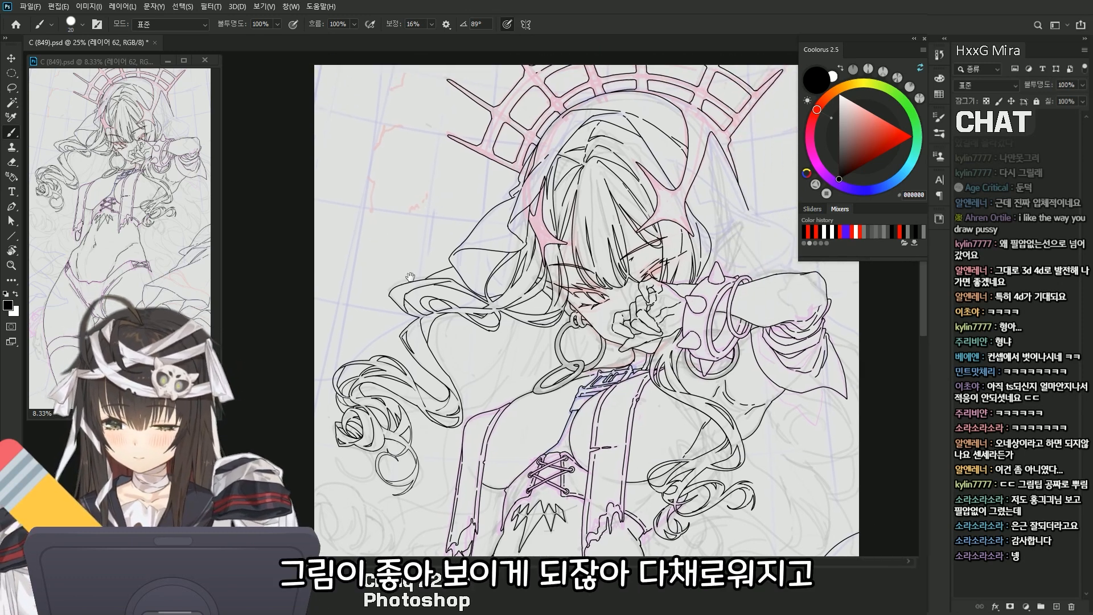
pyautogui.moveTo(381, 236); pyautogui.dragTo(445, 182)
pyautogui.hotkey('ctrl', 'z')
pyautogui.moveTo(482, 207); pyautogui.dragTo(506, 198)
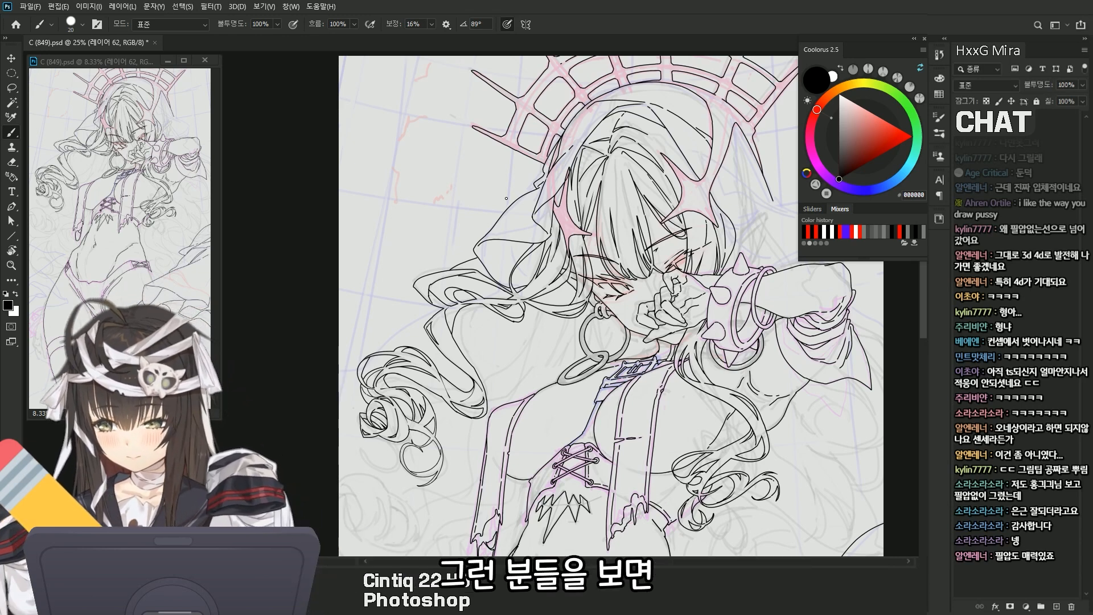
# Try rising curved strokes from the blank area towards the halo, undoing each attempt
pyautogui.moveTo(397, 255)
pyautogui.mouseDown()
pyautogui.moveTo(397, 279)
pyautogui.moveTo(456, 282)
pyautogui.moveTo(439, 311)
pyautogui.mouseUp()
pyautogui.moveTo(419, 278); pyautogui.dragTo(553, 176)
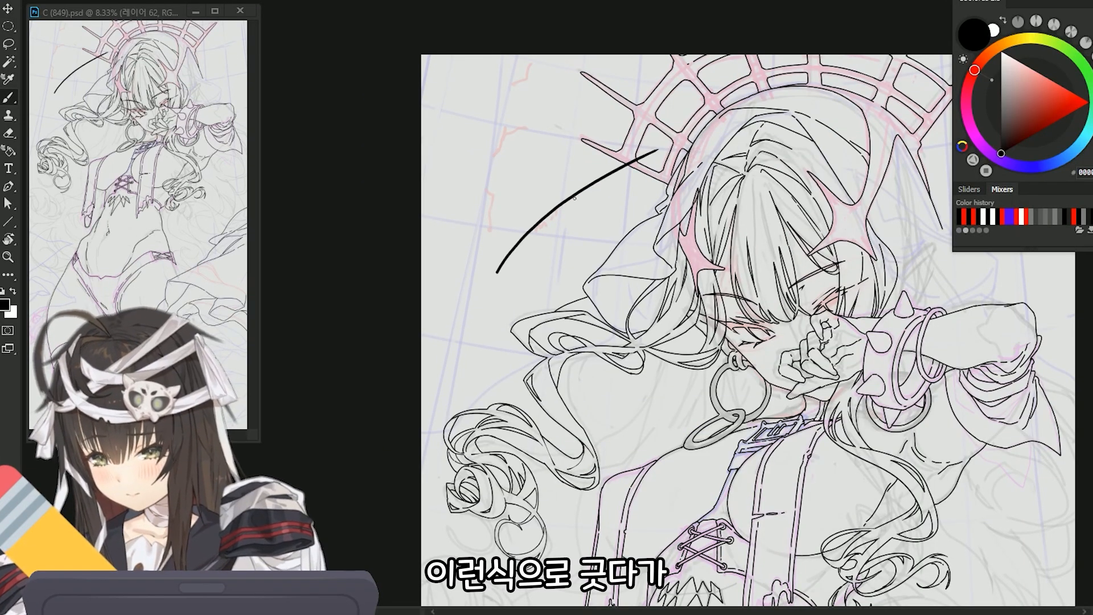
pyautogui.hotkey('ctrl', 'z')
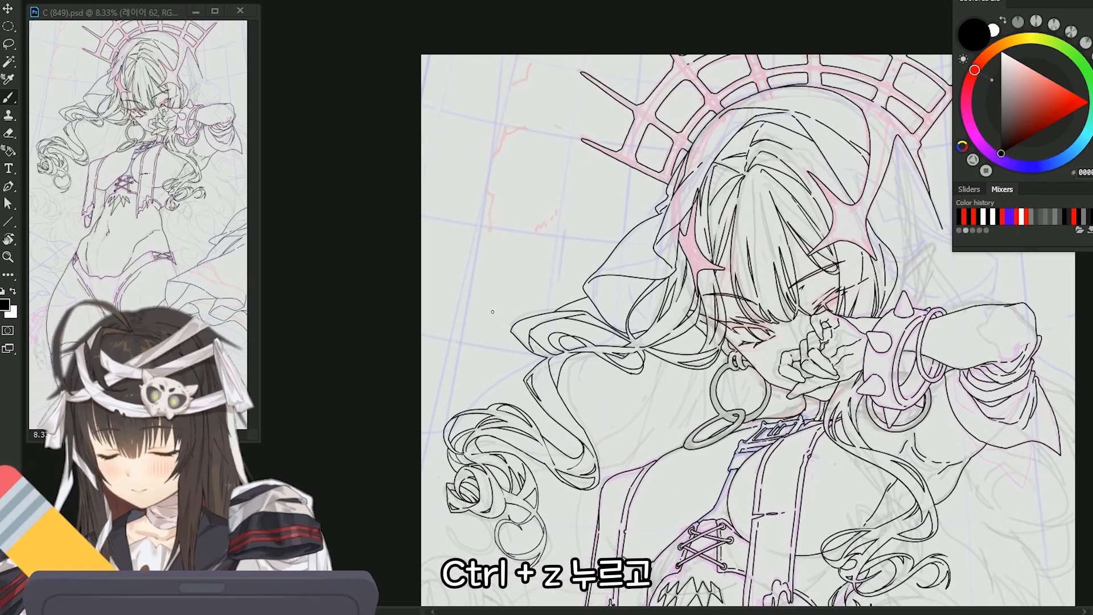
pyautogui.moveTo(492, 312)
pyautogui.mouseDown()
pyautogui.moveTo(625, 166)
pyautogui.moveTo(661, 165)
pyautogui.mouseUp()
pyautogui.hotkey('ctrl', 'z')
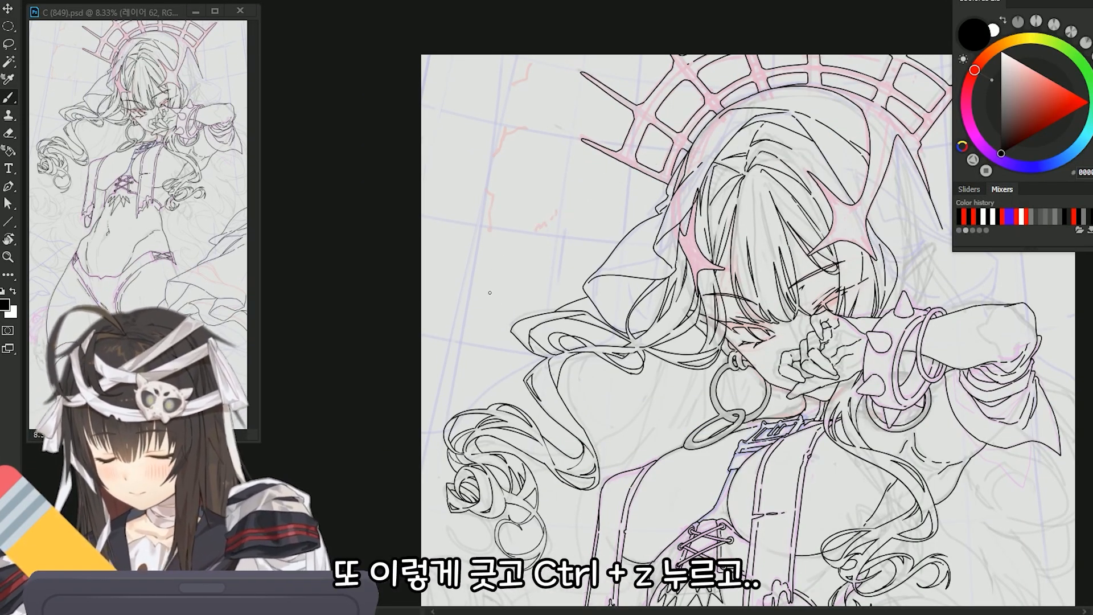
pyautogui.moveTo(490, 293)
pyautogui.mouseDown()
pyautogui.moveTo(538, 230)
pyautogui.moveTo(587, 198)
pyautogui.mouseUp()
pyautogui.hotkey('ctrl', 'z')
# Try descending curved strokes through the blank area beside the hair, undoing each attempt
pyautogui.moveTo(581, 105)
pyautogui.mouseDown()
pyautogui.moveTo(515, 244)
pyautogui.moveTo(512, 345)
pyautogui.mouseUp()
pyautogui.hotkey('ctrl', 'z')
pyautogui.moveTo(567, 112)
pyautogui.mouseDown()
pyautogui.moveTo(523, 167)
pyautogui.moveTo(499, 310)
pyautogui.mouseUp()
pyautogui.hotkey('ctrl', 'z')
pyautogui.moveTo(574, 124)
pyautogui.mouseDown()
pyautogui.moveTo(539, 143)
pyautogui.moveTo(483, 306)
pyautogui.mouseUp()
pyautogui.hotkey('ctrl', 'z')
pyautogui.moveTo(480, 238); pyautogui.dragTo(465, 322)
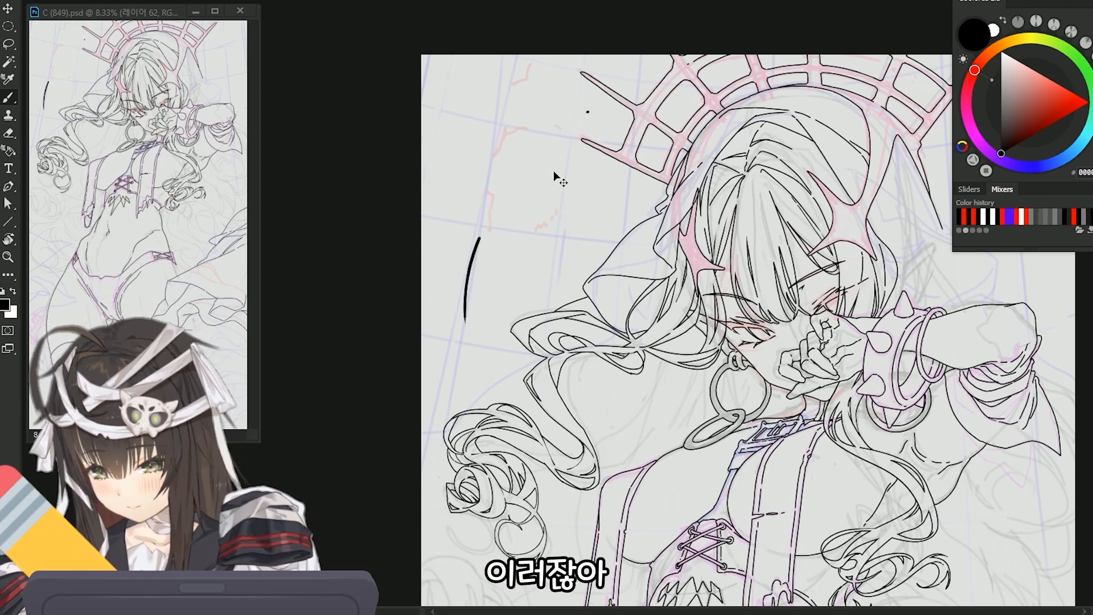
pyautogui.hotkey('ctrl', 'z')
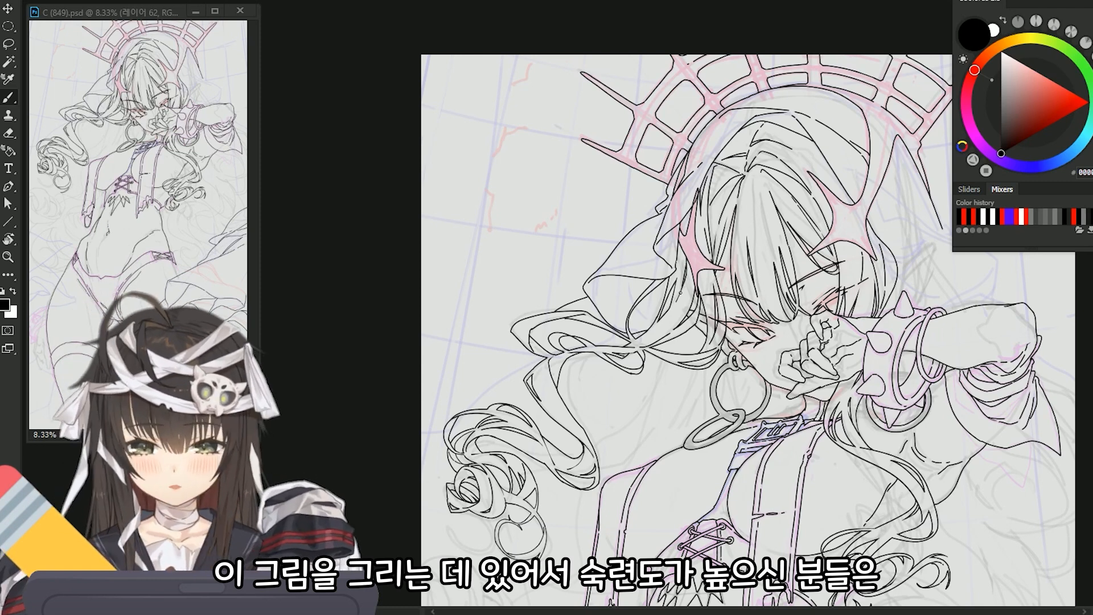
# Try one long arc sweeping between the blank area and the halo's edge, then undo it
pyautogui.hotkey('ctrl', 'z')
pyautogui.moveTo(581, 94)
pyautogui.mouseDown()
pyautogui.moveTo(488, 268)
pyautogui.moveTo(477, 342)
pyautogui.moveTo(646, 105)
pyautogui.mouseUp()
pyautogui.hotkey('ctrl', 'z')
pyautogui.hotkey('ctrl', 'z')
pyautogui.hotkey('ctrl', 'z')
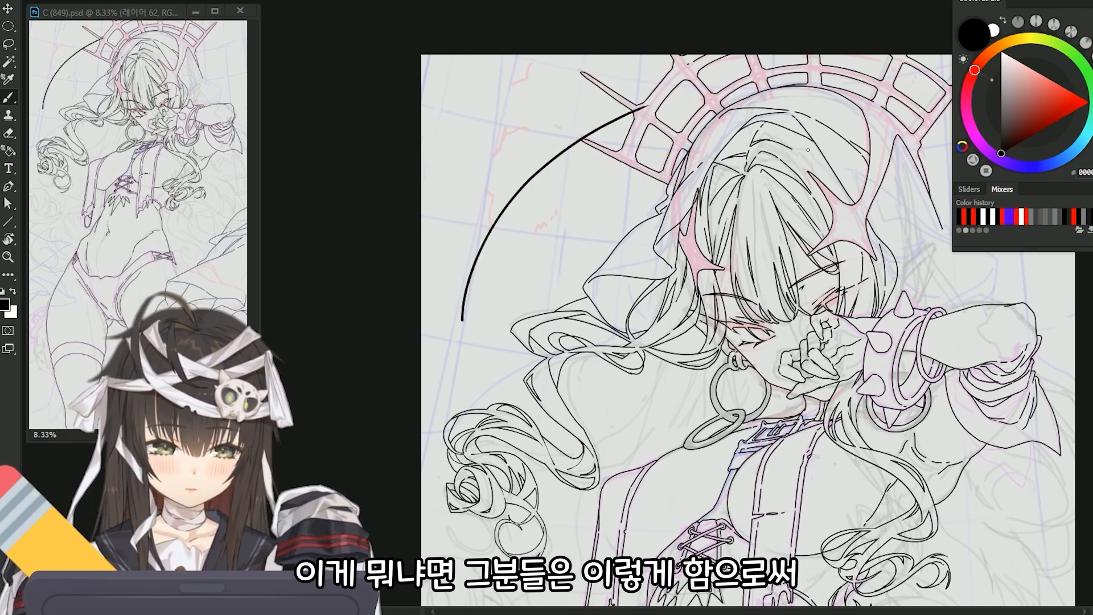
pyautogui.hotkey('ctrl', 'z')
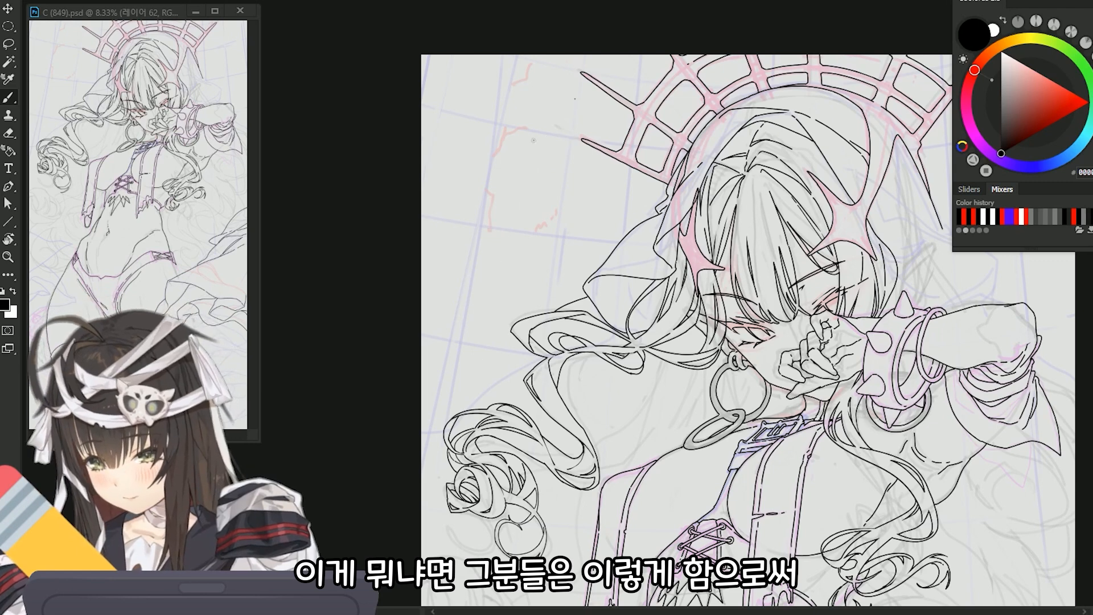
# Handwrite "완벽에" in the blank area beside the hair, circle it, then clear the note
pyautogui.moveTo(484, 177)
pyautogui.mouseDown()
pyautogui.moveTo(474, 212)
pyautogui.moveTo(493, 232)
pyautogui.mouseUp()
pyautogui.moveTo(488, 191); pyautogui.dragTo(505, 234)
pyautogui.moveTo(502, 185)
pyautogui.mouseDown()
pyautogui.moveTo(504, 208)
pyautogui.moveTo(531, 175)
pyautogui.moveTo(524, 202)
pyautogui.mouseUp()
pyautogui.moveTo(522, 177); pyautogui.dragTo(534, 224)
pyautogui.moveTo(546, 186); pyautogui.dragTo(557, 205)
pyautogui.moveTo(564, 171); pyautogui.dragTo(566, 223)
pyautogui.moveTo(600, 219); pyautogui.dragTo(527, 256)
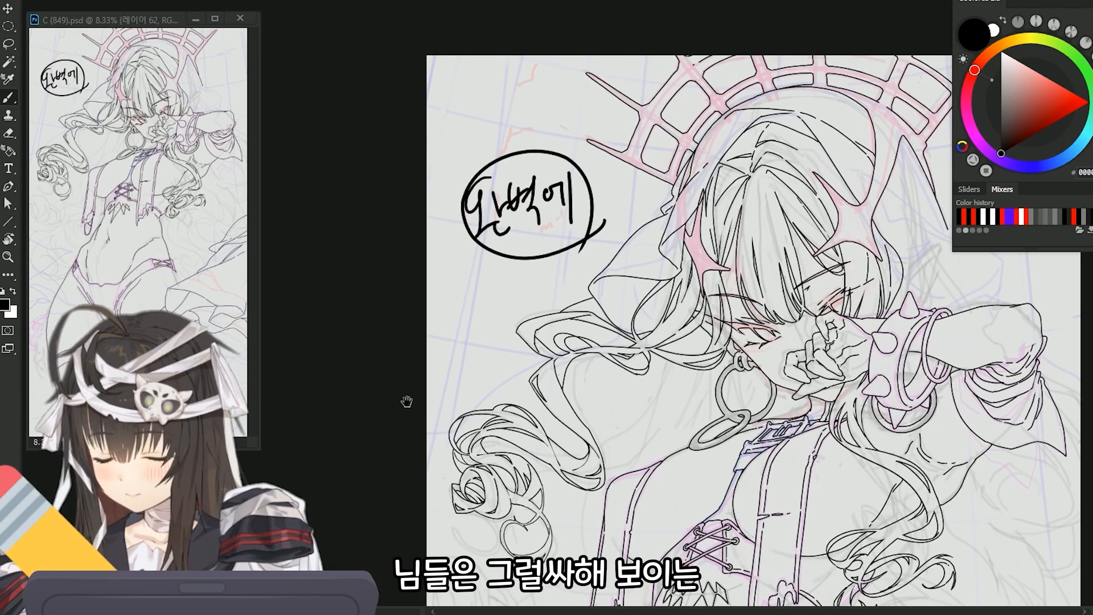
pyautogui.moveTo(405, 401); pyautogui.dragTo(436, 423)
pyautogui.press('Delete')
# Handwrite "그럴싸해보이는" in the blank area beside the hair and circle it
pyautogui.moveTo(510, 229); pyautogui.dragTo(521, 262)
pyautogui.moveTo(508, 272); pyautogui.dragTo(560, 265)
pyautogui.moveTo(566, 249); pyautogui.dragTo(596, 250)
pyautogui.moveTo(633, 216); pyautogui.dragTo(638, 253)
pyautogui.moveTo(679, 204)
pyautogui.mouseDown()
pyautogui.moveTo(681, 222)
pyautogui.moveTo(703, 211)
pyautogui.mouseUp()
pyautogui.moveTo(685, 218); pyautogui.dragTo(713, 215)
pyautogui.moveTo(690, 221); pyautogui.dragTo(711, 230)
pyautogui.moveTo(740, 191); pyautogui.dragTo(762, 231)
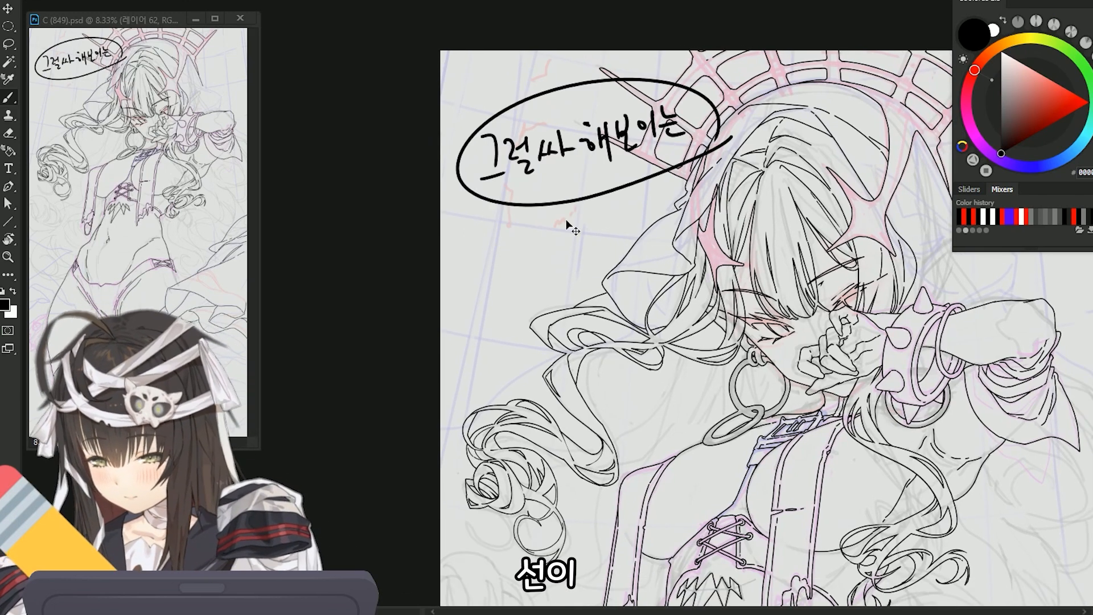
# Handwrite a second line of notes below the circled phrase
pyautogui.moveTo(530, 222); pyautogui.dragTo(520, 257)
pyautogui.moveTo(526, 242); pyautogui.dragTo(548, 254)
pyautogui.moveTo(540, 252); pyautogui.dragTo(571, 263)
pyautogui.moveTo(605, 206)
pyautogui.mouseDown()
pyautogui.moveTo(607, 252)
pyautogui.moveTo(620, 250)
pyautogui.mouseUp()
pyautogui.moveTo(632, 196); pyautogui.dragTo(646, 267)
pyautogui.moveTo(642, 206); pyautogui.dragTo(677, 259)
pyautogui.moveTo(604, 199); pyautogui.dragTo(597, 196)
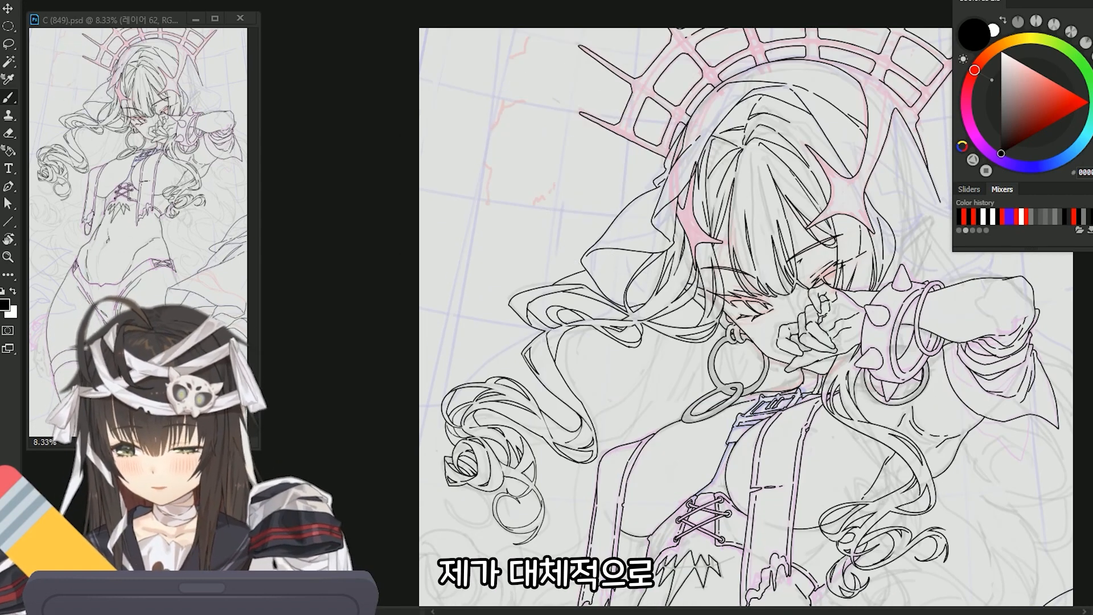
# Create a new layer, handwrite "CG", a circled "컨트롤+Z" and "선을 → 운으로 뽑으려함", and add a red underline with an arrow
pyautogui.hotkey('ctrl', 'shift', 'n')
pyautogui.press('Return')
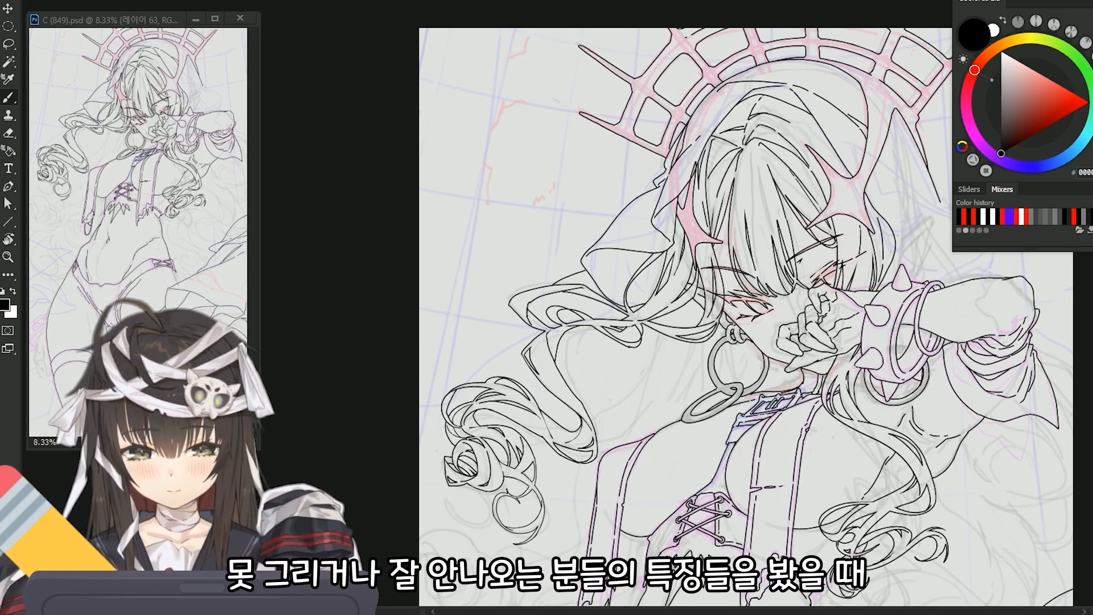
pyautogui.moveTo(523, 127)
pyautogui.mouseDown()
pyautogui.moveTo(521, 140)
pyautogui.moveTo(543, 150)
pyautogui.mouseUp()
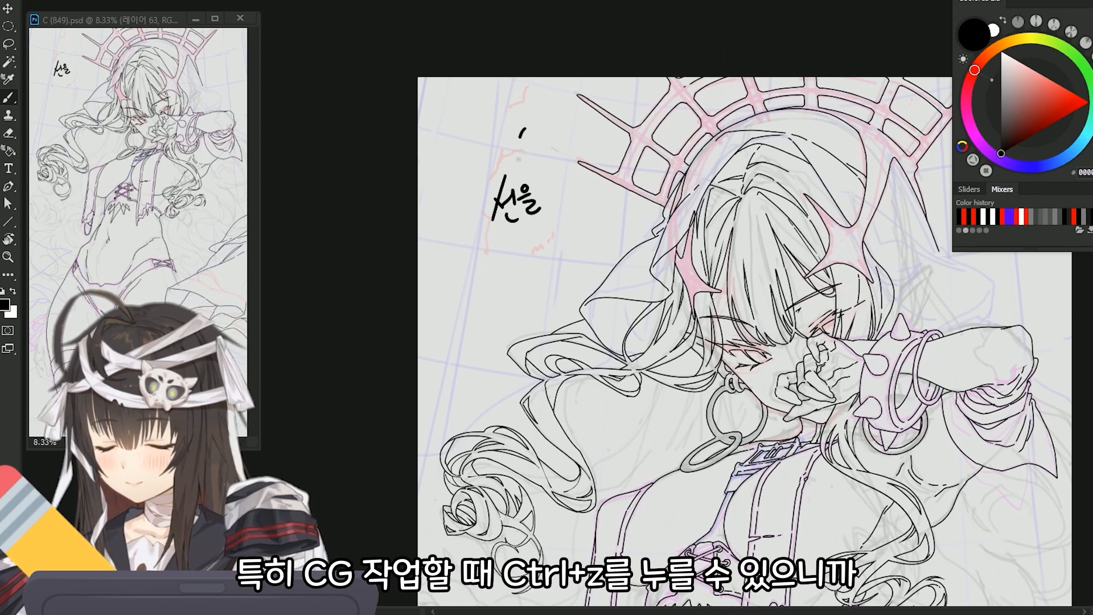
pyautogui.moveTo(552, 121); pyautogui.dragTo(547, 146)
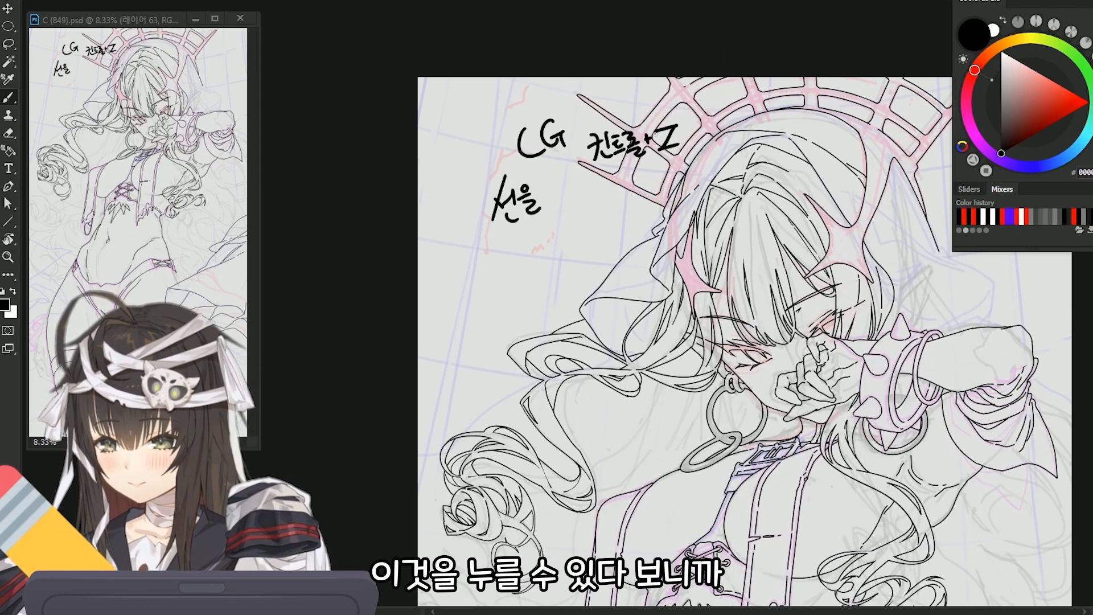
pyautogui.moveTo(694, 147)
pyautogui.mouseDown()
pyautogui.moveTo(611, 170)
pyautogui.moveTo(651, 175)
pyautogui.mouseUp()
pyautogui.moveTo(535, 228)
pyautogui.mouseDown()
pyautogui.moveTo(568, 202)
pyautogui.moveTo(660, 174)
pyautogui.moveTo(785, 169)
pyautogui.moveTo(508, 208)
pyautogui.mouseUp()
pyautogui.click(1086, 103)
# Handwrite a further line of notes in black after the red arrow and underline it
pyautogui.moveTo(636, 222); pyautogui.dragTo(637, 256)
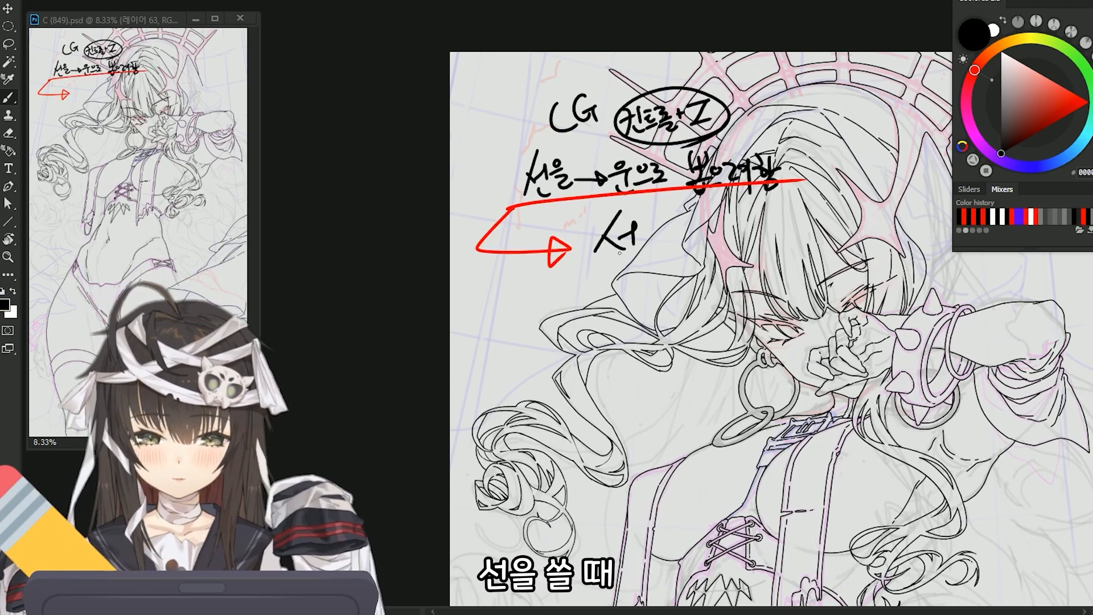
pyautogui.moveTo(662, 221); pyautogui.dragTo(653, 234)
pyautogui.moveTo(669, 221)
pyautogui.mouseDown()
pyautogui.moveTo(660, 234)
pyautogui.moveTo(714, 237)
pyautogui.moveTo(714, 253)
pyautogui.mouseUp()
pyautogui.moveTo(734, 216); pyautogui.dragTo(770, 244)
pyautogui.moveTo(800, 208)
pyautogui.mouseDown()
pyautogui.moveTo(801, 263)
pyautogui.moveTo(809, 241)
pyautogui.mouseUp()
pyautogui.moveTo(835, 207)
pyautogui.mouseDown()
pyautogui.moveTo(837, 250)
pyautogui.moveTo(703, 273)
pyautogui.mouseUp()
pyautogui.moveTo(743, 222)
pyautogui.mouseDown()
pyautogui.moveTo(729, 253)
pyautogui.moveTo(756, 257)
pyautogui.mouseUp()
pyautogui.moveTo(743, 260); pyautogui.dragTo(777, 262)
pyautogui.moveTo(777, 238); pyautogui.dragTo(799, 286)
pyautogui.moveTo(631, 280); pyautogui.dragTo(792, 279)
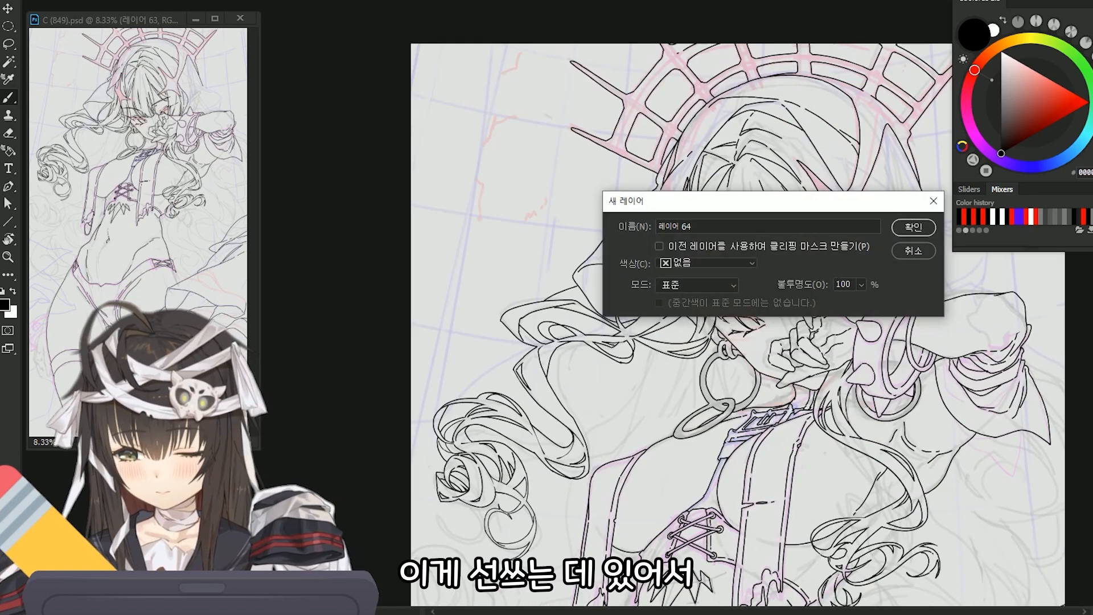
# Create a new layer, try crossed diagonal strokes in the blank area beside the hair, and undo them
pyautogui.click(913, 227)
pyautogui.moveTo(545, 73); pyautogui.dragTo(441, 246)
pyautogui.moveTo(462, 118); pyautogui.dragTo(524, 175)
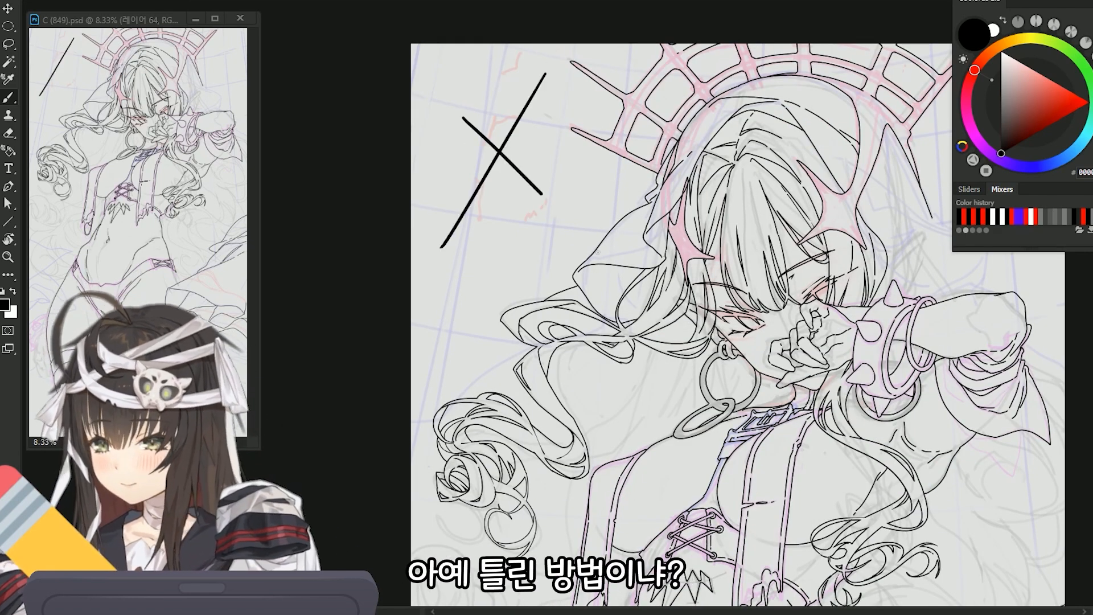
pyautogui.moveTo(574, 228); pyautogui.dragTo(625, 278)
pyautogui.hotkey('ctrl', 'z')
pyautogui.hotkey('ctrl', 'z')
pyautogui.moveTo(558, 68); pyautogui.dragTo(465, 230)
pyautogui.moveTo(455, 107); pyautogui.dragTo(599, 186)
pyautogui.hotkey('ctrl', 'z')
pyautogui.hotkey('ctrl', 'z')
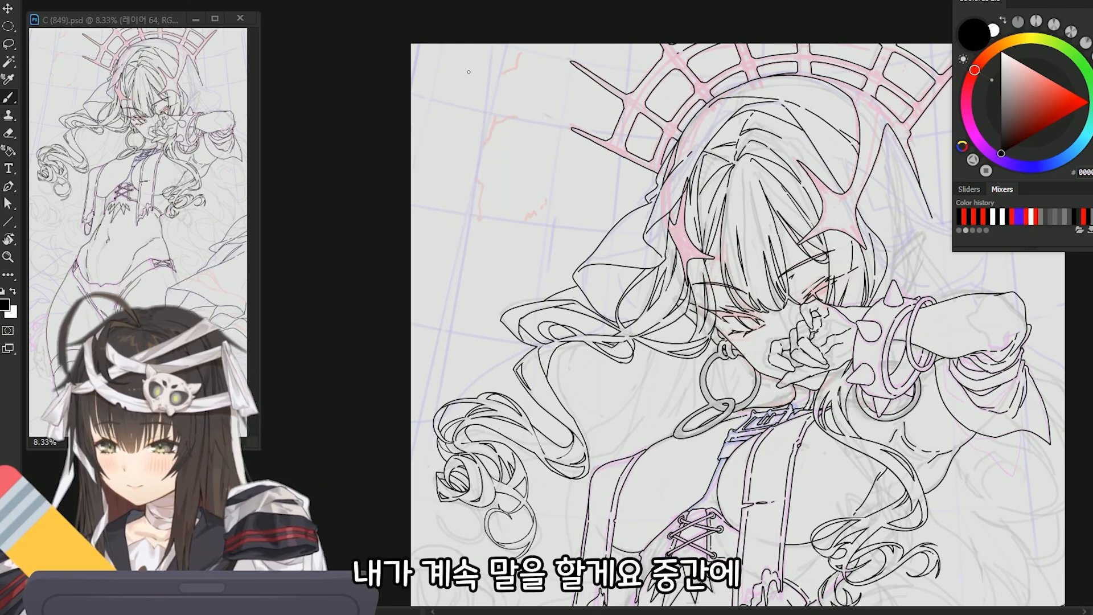
# Handwrite "마인드" in the blank area beside the halo and circle it
pyautogui.moveTo(453, 113); pyautogui.dragTo(476, 107)
pyautogui.moveTo(488, 71); pyautogui.dragTo(485, 130)
pyautogui.moveTo(486, 105); pyautogui.dragTo(495, 102)
pyautogui.moveTo(511, 80)
pyautogui.mouseDown()
pyautogui.moveTo(509, 92)
pyautogui.moveTo(513, 81)
pyautogui.mouseUp()
pyautogui.moveTo(520, 72); pyautogui.dragTo(518, 115)
pyautogui.moveTo(503, 111)
pyautogui.mouseDown()
pyautogui.moveTo(513, 123)
pyautogui.moveTo(545, 97)
pyautogui.mouseUp()
pyautogui.moveTo(525, 103); pyautogui.dragTo(559, 102)
pyautogui.moveTo(436, 92)
pyautogui.mouseDown()
pyautogui.moveTo(570, 119)
pyautogui.moveTo(547, 136)
pyautogui.mouseUp()
# Draw a fan of long, nearly parallel curved strokes from below the circled word across the hair
pyautogui.moveTo(468, 241)
pyautogui.mouseDown()
pyautogui.moveTo(482, 199)
pyautogui.moveTo(545, 168)
pyautogui.mouseUp()
pyautogui.moveTo(447, 222); pyautogui.dragTo(548, 161)
pyautogui.moveTo(444, 200); pyautogui.dragTo(726, 123)
pyautogui.moveTo(468, 172); pyautogui.dragTo(770, 99)
pyautogui.moveTo(490, 152); pyautogui.dragTo(796, 94)
pyautogui.moveTo(487, 189)
pyautogui.mouseDown()
pyautogui.moveTo(607, 156)
pyautogui.moveTo(751, 163)
pyautogui.mouseUp()
pyautogui.moveTo(536, 186); pyautogui.dragTo(720, 177)
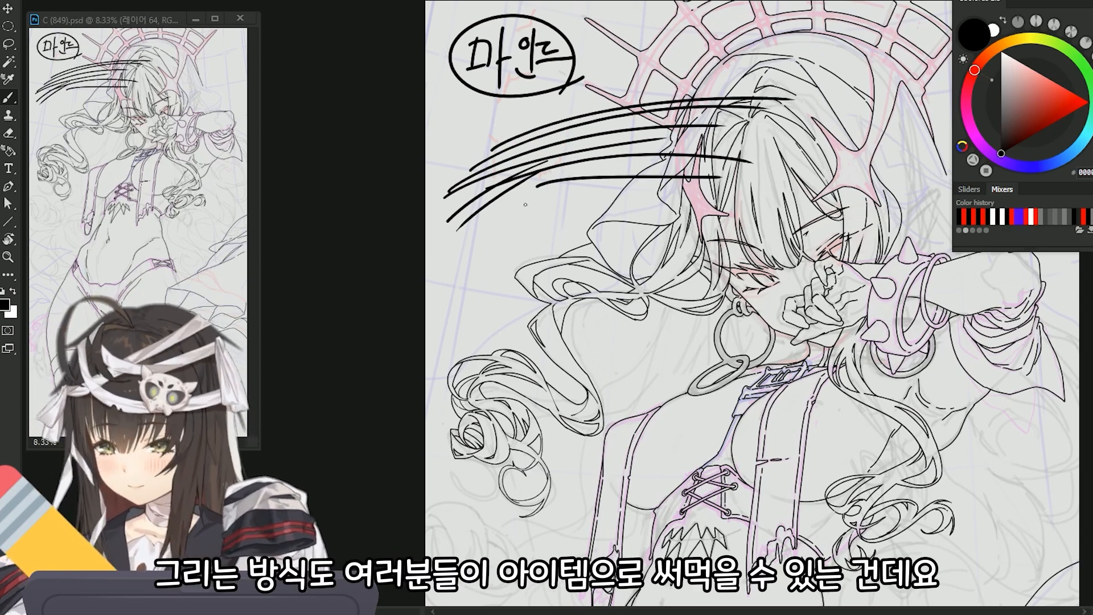
# Handwrite "아이템" with an arrow under the fanned strokes and enclose them all in a large ellipse
pyautogui.moveTo(527, 201); pyautogui.dragTo(524, 202)
pyautogui.moveTo(534, 193)
pyautogui.mouseDown()
pyautogui.moveTo(536, 226)
pyautogui.moveTo(545, 210)
pyautogui.mouseUp()
pyautogui.moveTo(551, 200)
pyautogui.mouseDown()
pyautogui.moveTo(561, 230)
pyautogui.moveTo(637, 191)
pyautogui.mouseUp()
pyautogui.moveTo(726, 236)
pyautogui.mouseDown()
pyautogui.moveTo(628, 284)
pyautogui.moveTo(791, 97)
pyautogui.moveTo(725, 239)
pyautogui.mouseUp()
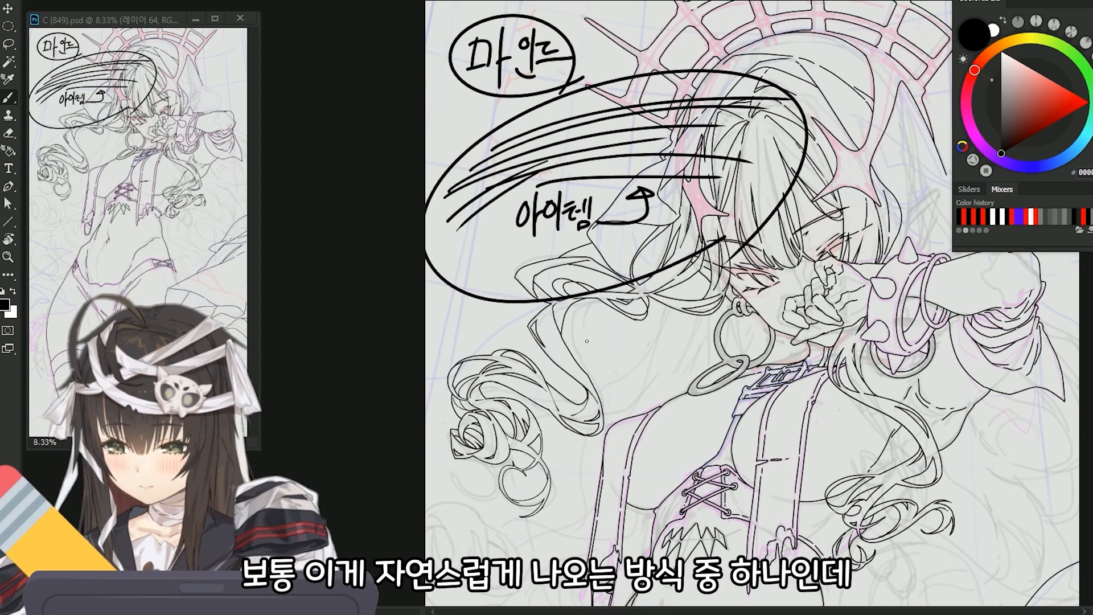
# Handwrite "습관화 모든" across the hair beside the large ellipse
pyautogui.moveTo(587, 341); pyautogui.dragTo(607, 346)
pyautogui.moveTo(747, 186); pyautogui.dragTo(691, 208)
pyautogui.moveTo(718, 173); pyautogui.dragTo(697, 211)
pyautogui.moveTo(707, 190); pyautogui.dragTo(721, 196)
pyautogui.moveTo(688, 215); pyautogui.dragTo(726, 200)
pyautogui.moveTo(707, 213); pyautogui.dragTo(708, 229)
pyautogui.moveTo(716, 211); pyautogui.dragTo(716, 225)
pyautogui.moveTo(736, 188)
pyautogui.mouseDown()
pyautogui.moveTo(768, 211)
pyautogui.moveTo(825, 219)
pyautogui.mouseUp()
pyautogui.moveTo(822, 182); pyautogui.dragTo(842, 206)
pyautogui.moveTo(842, 205); pyautogui.dragTo(703, 208)
# Handwrite "형태" to complete the phrase and draw a curved arrow from it back to "아이템"
pyautogui.moveTo(714, 166); pyautogui.dragTo(731, 221)
pyautogui.moveTo(732, 185)
pyautogui.mouseDown()
pyautogui.moveTo(749, 222)
pyautogui.moveTo(751, 212)
pyautogui.mouseUp()
pyautogui.moveTo(753, 189); pyautogui.dragTo(769, 203)
pyautogui.moveTo(769, 182); pyautogui.dragTo(770, 216)
pyautogui.moveTo(780, 177); pyautogui.dragTo(779, 226)
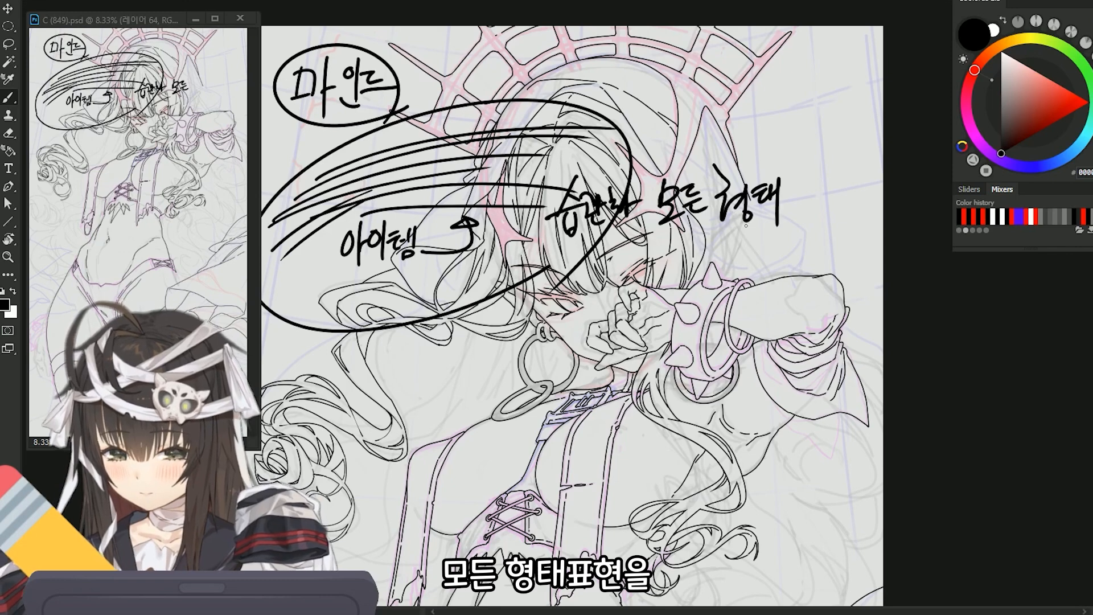
pyautogui.moveTo(694, 246); pyautogui.dragTo(450, 267)
pyautogui.moveTo(446, 276); pyautogui.dragTo(457, 261)
# Handwrite a short circled word below "형태", redoing its first stroke
pyautogui.moveTo(737, 239)
pyautogui.mouseDown()
pyautogui.moveTo(715, 210)
pyautogui.moveTo(684, 197)
pyautogui.moveTo(775, 296)
pyautogui.mouseUp()
pyautogui.hotkey('ctrl', 'z')
pyautogui.moveTo(783, 254)
pyautogui.mouseDown()
pyautogui.moveTo(783, 289)
pyautogui.moveTo(796, 301)
pyautogui.mouseUp()
pyautogui.moveTo(792, 261); pyautogui.dragTo(817, 304)
pyautogui.moveTo(822, 268); pyautogui.dragTo(834, 296)
# Draw a sweep of long, nearly parallel strokes above "모든 형태", across the halo's edge
pyautogui.moveTo(732, 184); pyautogui.dragTo(875, 139)
pyautogui.moveTo(716, 188); pyautogui.dragTo(886, 139)
pyautogui.moveTo(687, 170); pyautogui.dragTo(848, 133)
pyautogui.moveTo(703, 149); pyautogui.dragTo(881, 127)
pyautogui.moveTo(698, 121)
pyautogui.mouseDown()
pyautogui.moveTo(903, 104)
pyautogui.moveTo(881, 98)
pyautogui.mouseUp()
pyautogui.moveTo(754, 103); pyautogui.dragTo(885, 95)
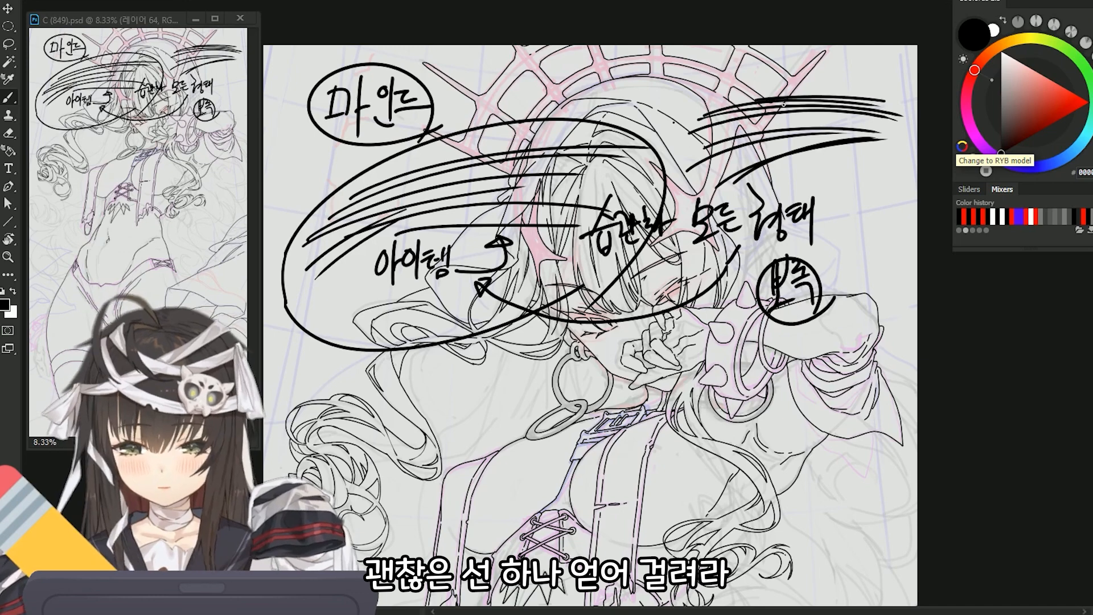
pyautogui.moveTo(746, 79); pyautogui.dragTo(880, 91)
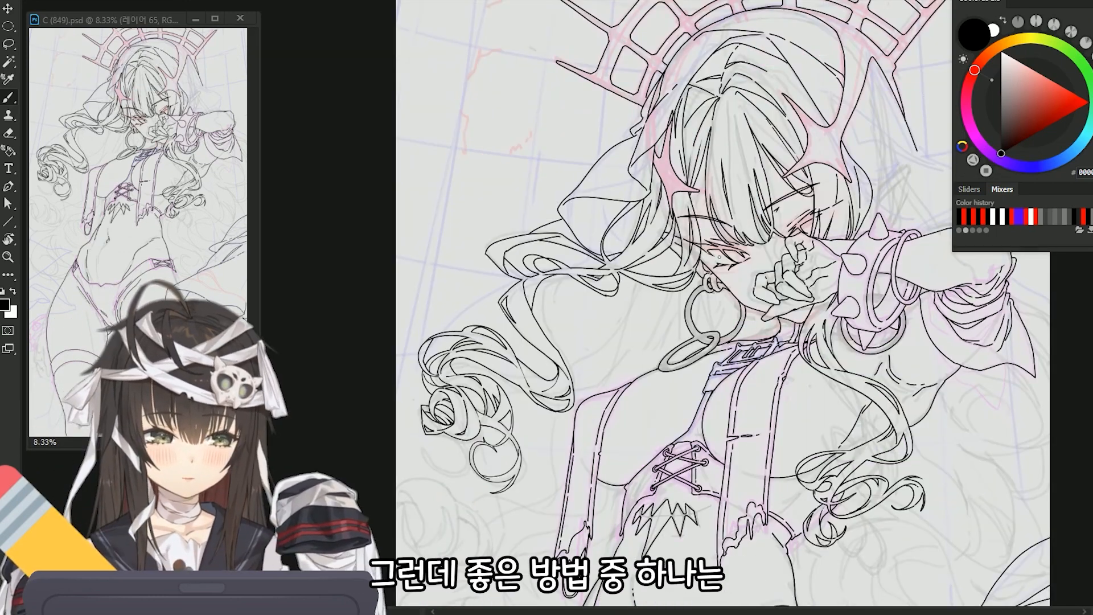
pyautogui.moveTo(682, 150); pyautogui.dragTo(626, 218)
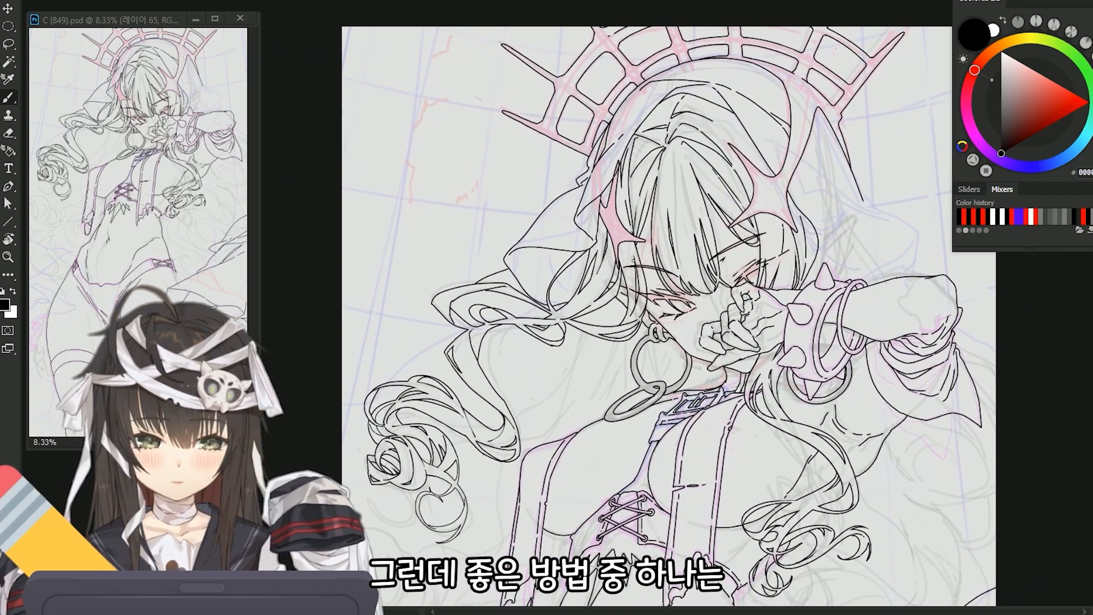
# Handwrite "내가 의도" in black across the upper part of the drawing, beside the character's head
pyautogui.moveTo(414, 111); pyautogui.dragTo(430, 126)
pyautogui.moveTo(438, 100)
pyautogui.mouseDown()
pyautogui.moveTo(451, 168)
pyautogui.moveTo(454, 129)
pyautogui.mouseUp()
pyautogui.moveTo(465, 95); pyautogui.dragTo(469, 140)
pyautogui.moveTo(502, 93); pyautogui.dragTo(503, 95)
pyautogui.moveTo(491, 120)
pyautogui.mouseDown()
pyautogui.moveTo(517, 113)
pyautogui.moveTo(528, 145)
pyautogui.mouseUp()
pyautogui.moveTo(524, 92); pyautogui.dragTo(547, 116)
# Continue the phrase with "형태를 구축" across the halo and circle "구축"
pyautogui.moveTo(566, 72); pyautogui.dragTo(576, 75)
pyautogui.moveTo(561, 83); pyautogui.dragTo(581, 81)
pyautogui.moveTo(571, 89); pyautogui.dragTo(570, 106)
pyautogui.moveTo(589, 77); pyautogui.dragTo(593, 114)
pyautogui.moveTo(581, 92); pyautogui.dragTo(590, 91)
pyautogui.moveTo(627, 91); pyautogui.dragTo(651, 107)
pyautogui.moveTo(682, 68); pyautogui.dragTo(691, 79)
pyautogui.moveTo(663, 89)
pyautogui.mouseDown()
pyautogui.moveTo(675, 66)
pyautogui.moveTo(695, 118)
pyautogui.moveTo(718, 84)
pyautogui.mouseUp()
pyautogui.moveTo(698, 90)
pyautogui.mouseDown()
pyautogui.moveTo(722, 104)
pyautogui.moveTo(723, 129)
pyautogui.mouseUp()
# Draw a red ellipse around "내가 의도", redoing the first attempt
pyautogui.click(1088, 103)
pyautogui.moveTo(546, 148); pyautogui.dragTo(431, 76)
pyautogui.hotkey('ctrl', 'z')
pyautogui.moveTo(546, 145); pyautogui.dragTo(461, 239)
# Handwrite "선을 그을 때" in black below the first phrase and underline it in red
pyautogui.click(1001, 154)
pyautogui.moveTo(471, 221); pyautogui.dragTo(482, 233)
pyautogui.moveTo(479, 217); pyautogui.dragTo(489, 215)
pyautogui.moveTo(492, 202); pyautogui.dragTo(491, 228)
pyautogui.moveTo(476, 226); pyautogui.dragTo(500, 235)
pyautogui.moveTo(507, 211); pyautogui.dragTo(507, 212)
pyautogui.moveTo(499, 229)
pyautogui.mouseDown()
pyautogui.moveTo(521, 223)
pyautogui.moveTo(523, 237)
pyautogui.mouseUp()
pyautogui.moveTo(540, 207); pyautogui.dragTo(553, 222)
pyautogui.moveTo(537, 230)
pyautogui.mouseDown()
pyautogui.moveTo(582, 224)
pyautogui.moveTo(624, 252)
pyautogui.mouseUp()
pyautogui.click(1088, 102)
pyautogui.moveTo(460, 254); pyautogui.dragTo(646, 232)
# Handwrite "차분해야 함" in black after "선을 그을 때" and enclose it in a rectangle
pyautogui.click(1000, 153)
pyautogui.moveTo(677, 153); pyautogui.dragTo(703, 183)
pyautogui.moveTo(712, 177)
pyautogui.mouseDown()
pyautogui.moveTo(719, 251)
pyautogui.moveTo(756, 226)
pyautogui.mouseUp()
pyautogui.moveTo(757, 165); pyautogui.dragTo(796, 240)
pyautogui.moveTo(815, 170); pyautogui.dragTo(829, 219)
pyautogui.moveTo(841, 159); pyautogui.dragTo(864, 193)
pyautogui.moveTo(867, 162); pyautogui.dragTo(877, 216)
pyautogui.moveTo(652, 248); pyautogui.dragTo(923, 221)
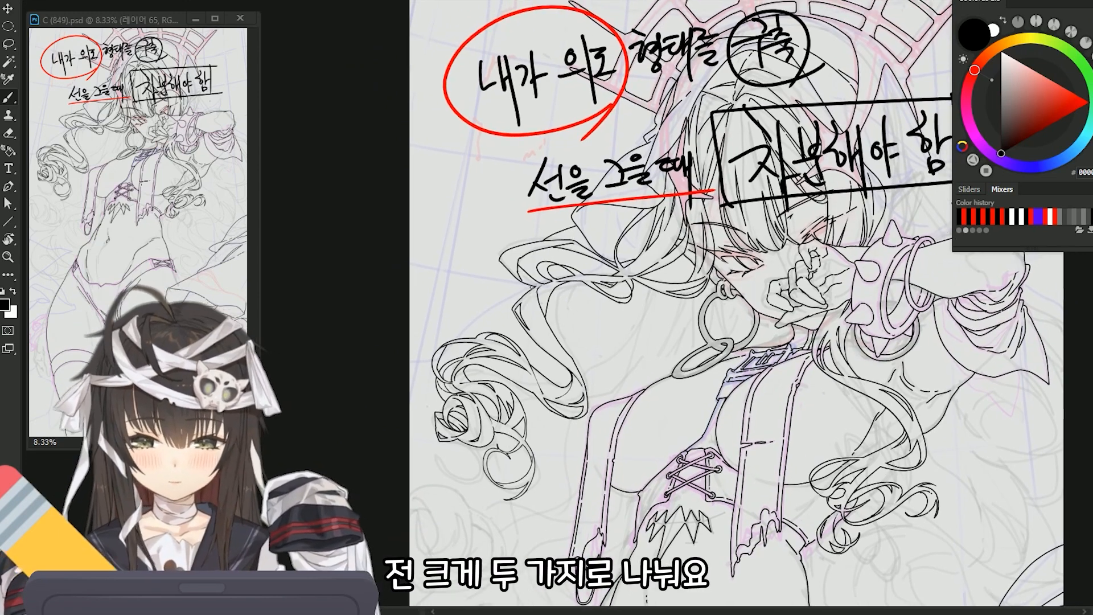
# Handwrite "① 빠른 선" in red below the black notes and follow it with an arrow
pyautogui.click(1089, 102)
pyautogui.moveTo(512, 239); pyautogui.dragTo(490, 313)
pyautogui.moveTo(526, 268); pyautogui.dragTo(511, 321)
pyautogui.moveTo(572, 242); pyautogui.dragTo(578, 284)
pyautogui.moveTo(580, 250); pyautogui.dragTo(598, 279)
pyautogui.moveTo(604, 233); pyautogui.dragTo(609, 299)
pyautogui.moveTo(621, 245); pyautogui.dragTo(649, 285)
pyautogui.moveTo(692, 233)
pyautogui.mouseDown()
pyautogui.moveTo(699, 275)
pyautogui.moveTo(760, 250)
pyautogui.mouseUp()
pyautogui.moveTo(747, 239); pyautogui.dragTo(750, 259)
pyautogui.moveTo(918, 224); pyautogui.dragTo(844, 237)
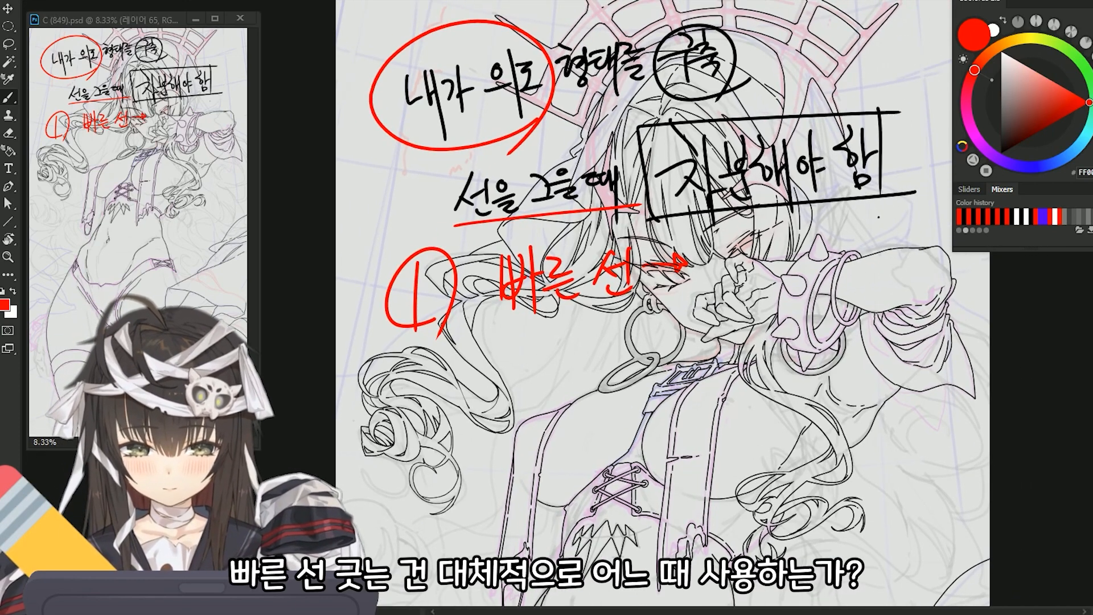
# Handwrite "손목의 스냅을 활용" in red after the arrow and underline it
pyautogui.moveTo(731, 242); pyautogui.dragTo(751, 266)
pyautogui.moveTo(735, 274); pyautogui.dragTo(751, 282)
pyautogui.moveTo(754, 247)
pyautogui.mouseDown()
pyautogui.moveTo(750, 271)
pyautogui.moveTo(778, 272)
pyautogui.mouseUp()
pyautogui.moveTo(800, 236)
pyautogui.mouseDown()
pyautogui.moveTo(791, 270)
pyautogui.moveTo(837, 257)
pyautogui.mouseUp()
pyautogui.moveTo(838, 229)
pyautogui.mouseDown()
pyautogui.moveTo(851, 252)
pyautogui.moveTo(840, 285)
pyautogui.mouseUp()
pyautogui.moveTo(858, 233)
pyautogui.mouseDown()
pyautogui.moveTo(876, 267)
pyautogui.moveTo(908, 255)
pyautogui.moveTo(923, 265)
pyautogui.mouseUp()
pyautogui.moveTo(661, 293); pyautogui.dragTo(956, 263)
# Draw fast, sweeping red strokes beneath "손목의 스냅을 활용", undoing the first attempts and redrawing them
pyautogui.moveTo(586, 387); pyautogui.dragTo(836, 259)
pyautogui.moveTo(634, 355); pyautogui.dragTo(739, 301)
pyautogui.hotkey('ctrl', 'z')
pyautogui.hotkey('ctrl', 'z')
pyautogui.moveTo(585, 369); pyautogui.dragTo(712, 307)
pyautogui.moveTo(618, 362); pyautogui.dragTo(833, 289)
pyautogui.moveTo(659, 355); pyautogui.dragTo(931, 277)
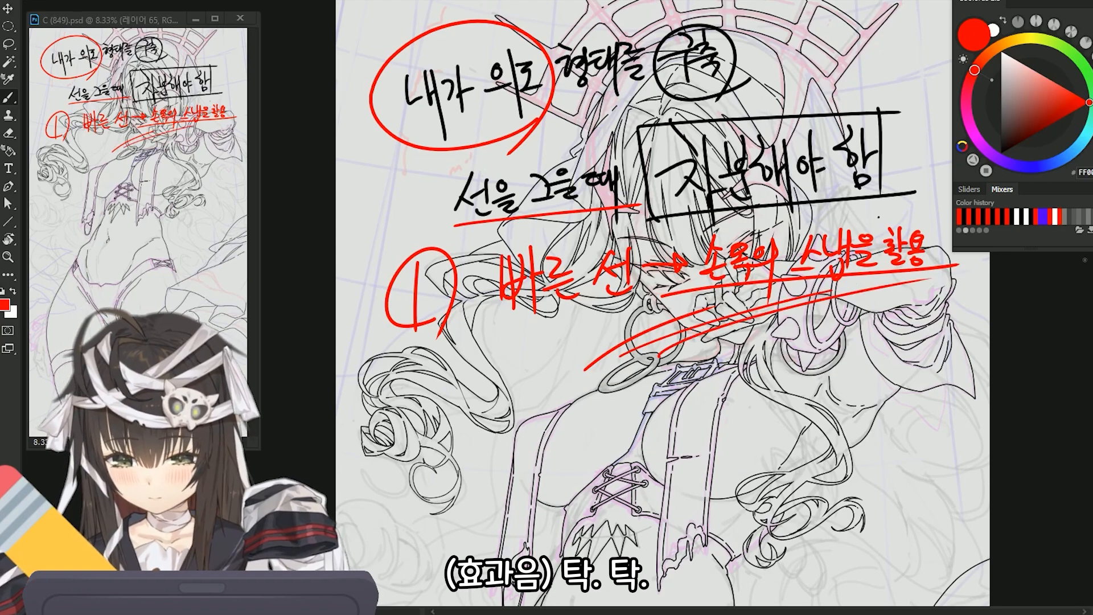
pyautogui.moveTo(697, 349); pyautogui.dragTo(958, 288)
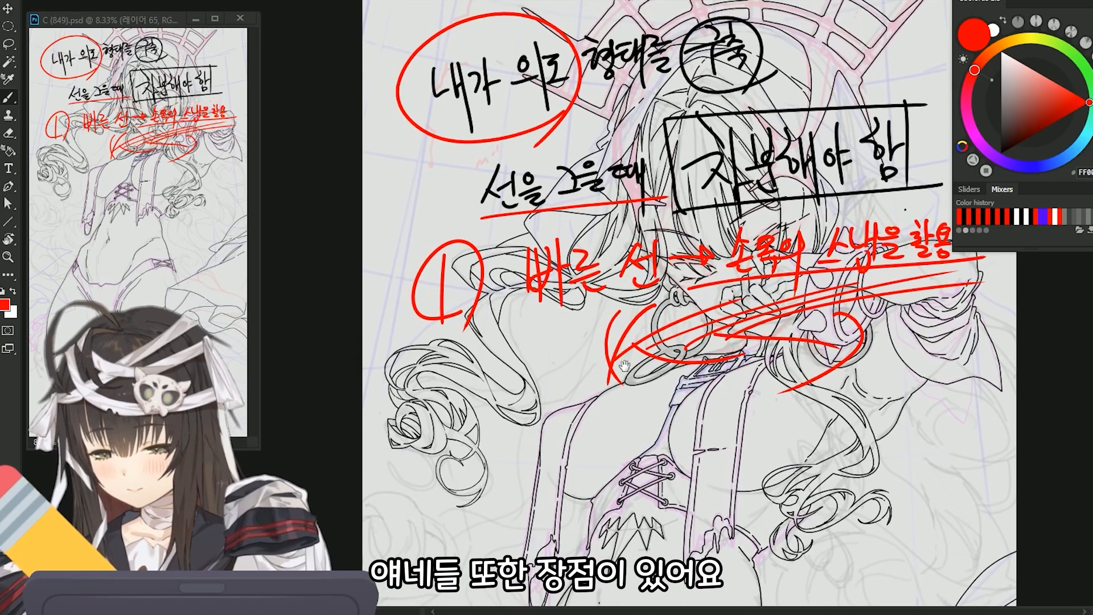
pyautogui.moveTo(682, 359); pyautogui.dragTo(671, 366)
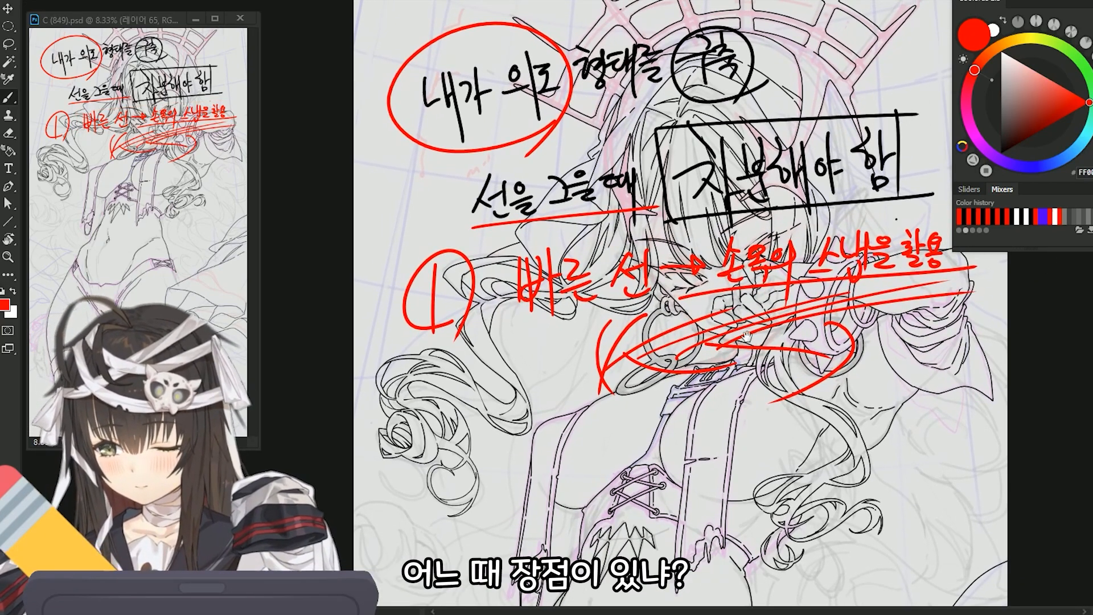
pyautogui.moveTo(752, 320); pyautogui.dragTo(788, 272)
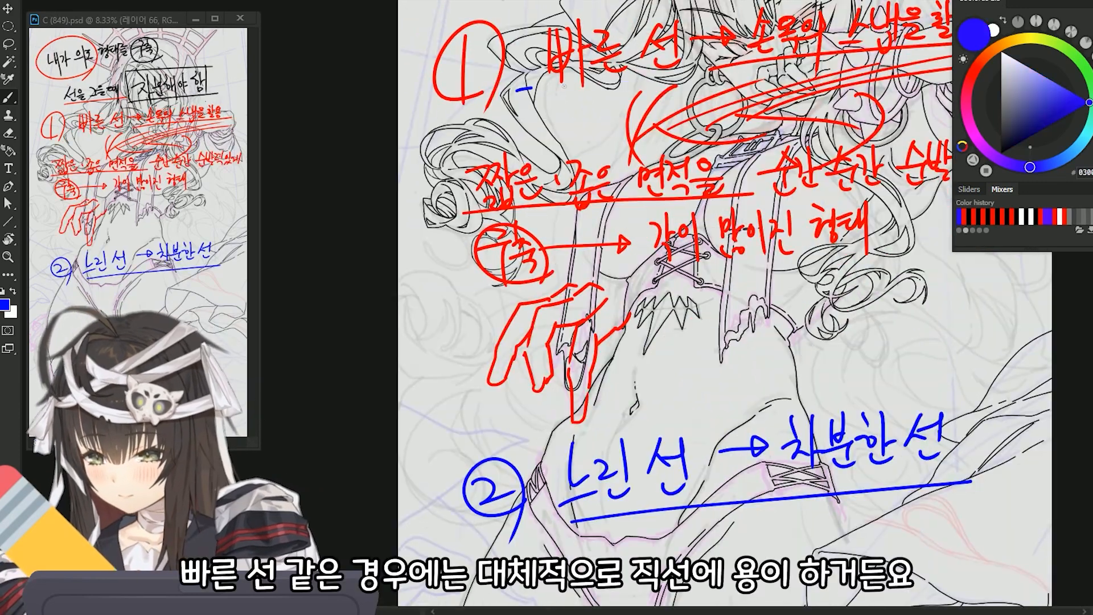
# Handwrite "직선" in blue beside the red hand sketch, with a smaller "짧은 직선" above it
pyautogui.moveTo(672, 330); pyautogui.dragTo(663, 352)
pyautogui.moveTo(693, 312)
pyautogui.mouseDown()
pyautogui.moveTo(692, 387)
pyautogui.moveTo(698, 354)
pyautogui.mouseUp()
pyautogui.moveTo(723, 313); pyautogui.dragTo(728, 373)
pyautogui.moveTo(681, 319)
pyautogui.mouseDown()
pyautogui.moveTo(746, 370)
pyautogui.moveTo(733, 319)
pyautogui.mouseUp()
pyautogui.hotkey('ctrl', 'z')
pyautogui.moveTo(735, 322); pyautogui.dragTo(684, 272)
pyautogui.moveTo(602, 246)
pyautogui.mouseDown()
pyautogui.moveTo(599, 257)
pyautogui.moveTo(618, 256)
pyautogui.mouseUp()
pyautogui.moveTo(623, 236); pyautogui.dragTo(621, 256)
pyautogui.moveTo(621, 250); pyautogui.dragTo(629, 249)
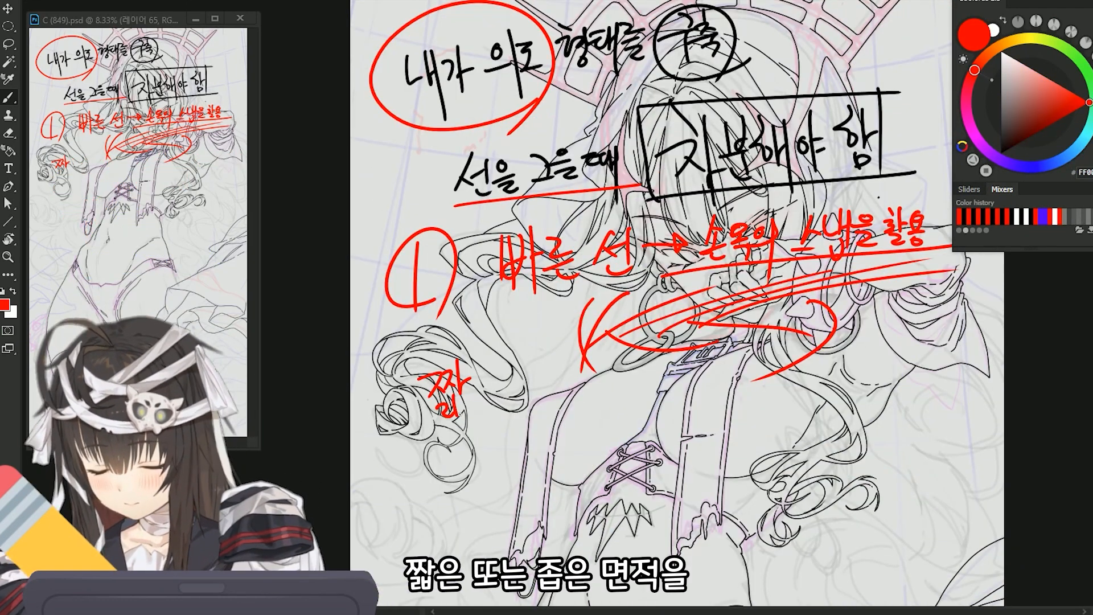
# Complete the red phrase "짧은. 좁은 면적을" below the sweeping strokes and underline it
pyautogui.moveTo(473, 369); pyautogui.dragTo(484, 401)
pyautogui.moveTo(518, 369)
pyautogui.mouseDown()
pyautogui.moveTo(544, 416)
pyautogui.moveTo(598, 392)
pyautogui.moveTo(626, 401)
pyautogui.mouseUp()
pyautogui.moveTo(626, 364)
pyautogui.mouseDown()
pyautogui.moveTo(643, 402)
pyautogui.moveTo(675, 390)
pyautogui.moveTo(676, 402)
pyautogui.mouseUp()
pyautogui.moveTo(678, 398); pyautogui.dragTo(661, 302)
pyautogui.moveTo(399, 324); pyautogui.dragTo(689, 305)
# Handwrite "순간순간 순발력있게" in red after "면적을"
pyautogui.moveTo(704, 307); pyautogui.dragTo(636, 336)
pyautogui.moveTo(655, 292); pyautogui.dragTo(644, 309)
pyautogui.moveTo(627, 315)
pyautogui.mouseDown()
pyautogui.moveTo(665, 310)
pyautogui.moveTo(687, 326)
pyautogui.mouseUp()
pyautogui.moveTo(739, 284); pyautogui.dragTo(750, 328)
pyautogui.moveTo(765, 288); pyautogui.dragTo(800, 324)
pyautogui.moveTo(797, 282); pyautogui.dragTo(836, 321)
pyautogui.moveTo(831, 280)
pyautogui.mouseDown()
pyautogui.moveTo(870, 322)
pyautogui.moveTo(892, 319)
pyautogui.mouseUp()
# Handwrite a circled "구축" in red under "짧은" and extend an arrow from it
pyautogui.moveTo(467, 383); pyautogui.dragTo(586, 369)
pyautogui.moveTo(476, 354)
pyautogui.mouseDown()
pyautogui.moveTo(502, 376)
pyautogui.moveTo(495, 412)
pyautogui.mouseUp()
pyautogui.moveTo(504, 365); pyautogui.dragTo(526, 385)
pyautogui.moveTo(514, 379); pyautogui.dragTo(530, 398)
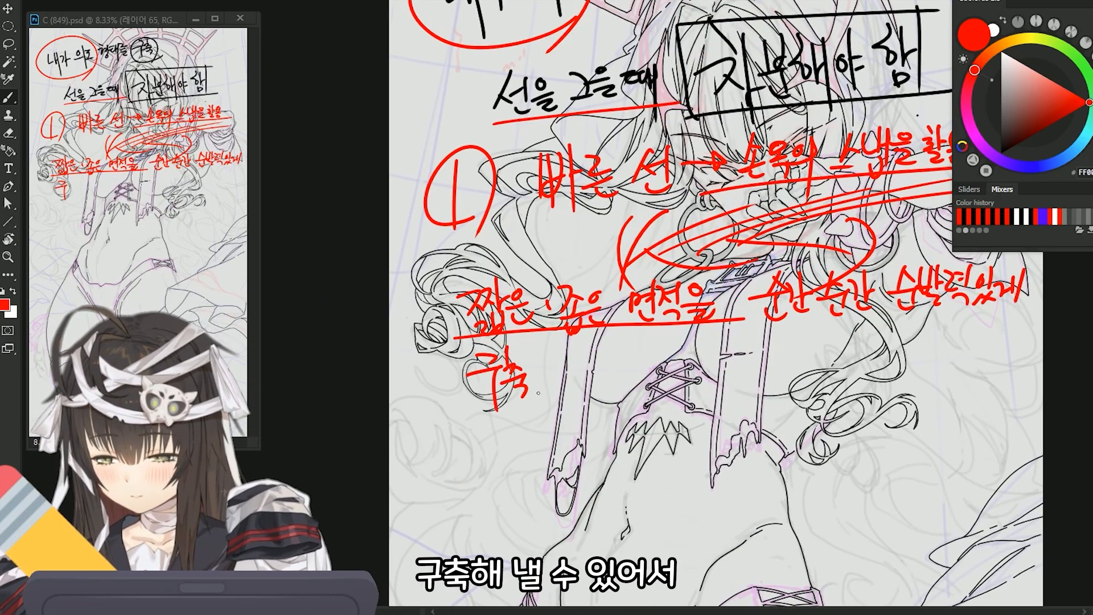
pyautogui.moveTo(501, 349); pyautogui.dragTo(541, 398)
pyautogui.moveTo(630, 355); pyautogui.dragTo(574, 332)
pyautogui.moveTo(479, 348); pyautogui.dragTo(565, 345)
pyautogui.moveTo(555, 338); pyautogui.dragTo(555, 354)
pyautogui.moveTo(606, 326); pyautogui.dragTo(613, 341)
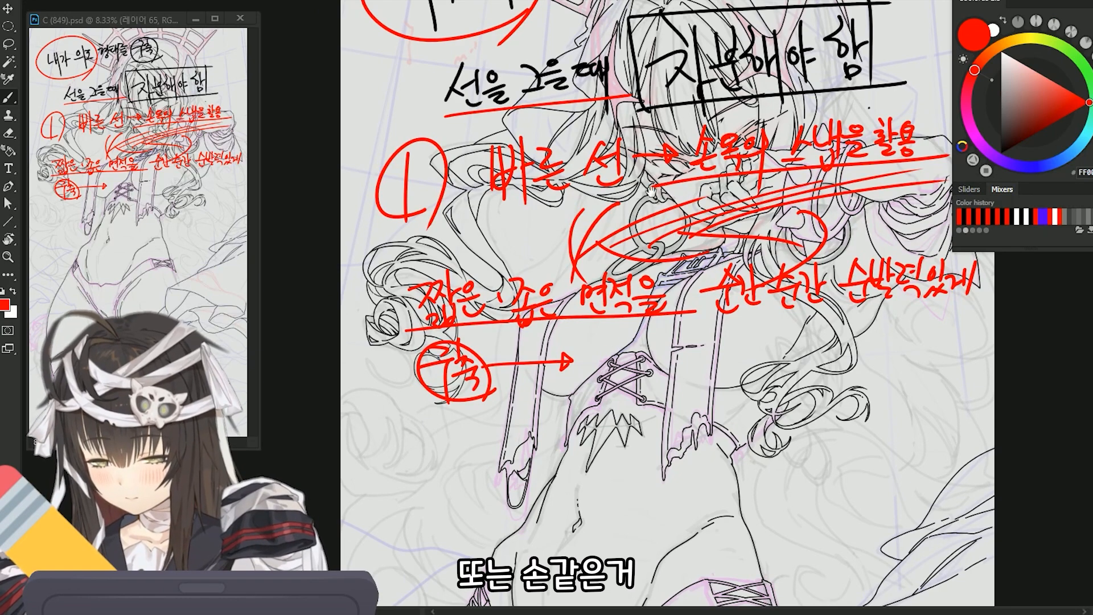
# Handwrite "각이 많이진 형태" in red after the arrow from the circled "구축"
pyautogui.moveTo(658, 188); pyautogui.dragTo(622, 261)
pyautogui.moveTo(557, 415); pyautogui.dragTo(576, 454)
pyautogui.moveTo(586, 418)
pyautogui.mouseDown()
pyautogui.moveTo(603, 416)
pyautogui.moveTo(604, 454)
pyautogui.mouseUp()
pyautogui.moveTo(627, 410); pyautogui.dragTo(651, 448)
pyautogui.moveTo(655, 413); pyautogui.dragTo(672, 446)
pyautogui.moveTo(686, 411)
pyautogui.mouseDown()
pyautogui.moveTo(699, 447)
pyautogui.moveTo(731, 429)
pyautogui.mouseUp()
pyautogui.moveTo(724, 400)
pyautogui.mouseDown()
pyautogui.moveTo(740, 432)
pyautogui.moveTo(759, 437)
pyautogui.mouseUp()
pyautogui.moveTo(750, 394); pyautogui.dragTo(774, 423)
# Sketch an angular hand with spread fingers in red below the circled "구축"
pyautogui.moveTo(521, 521)
pyautogui.mouseDown()
pyautogui.moveTo(639, 285)
pyautogui.moveTo(620, 334)
pyautogui.mouseUp()
pyautogui.moveTo(578, 305)
pyautogui.mouseDown()
pyautogui.moveTo(544, 320)
pyautogui.moveTo(581, 430)
pyautogui.moveTo(601, 342)
pyautogui.mouseUp()
pyautogui.moveTo(526, 310)
pyautogui.mouseDown()
pyautogui.moveTo(502, 354)
pyautogui.moveTo(512, 384)
pyautogui.mouseUp()
# Handwrite "② 느린 선" in blue across the hips and follow it with an arrow
pyautogui.click(1030, 166)
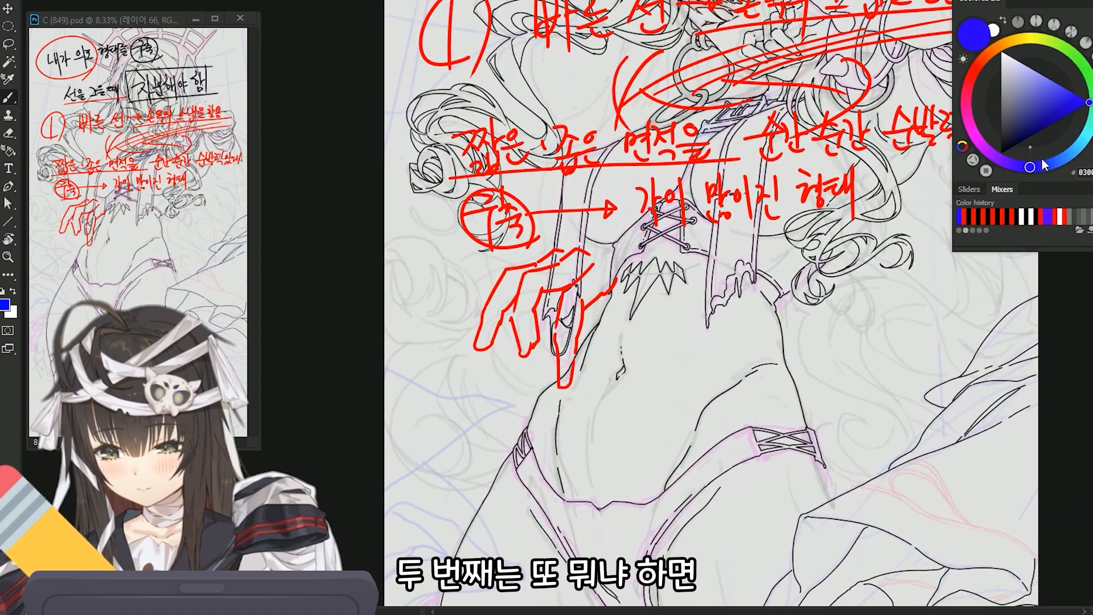
pyautogui.moveTo(619, 344)
pyautogui.mouseDown()
pyautogui.moveTo(625, 312)
pyautogui.moveTo(672, 247)
pyautogui.mouseUp()
pyautogui.moveTo(513, 331)
pyautogui.mouseDown()
pyautogui.moveTo(523, 352)
pyautogui.moveTo(554, 337)
pyautogui.mouseUp()
pyautogui.moveTo(554, 314); pyautogui.dragTo(582, 354)
pyautogui.hotkey('ctrl', '-')
pyautogui.moveTo(579, 333); pyautogui.dragTo(595, 345)
pyautogui.moveTo(599, 319); pyautogui.dragTo(600, 348)
pyautogui.moveTo(590, 350)
pyautogui.mouseDown()
pyautogui.moveTo(603, 357)
pyautogui.moveTo(637, 336)
pyautogui.mouseUp()
pyautogui.moveTo(625, 341); pyautogui.dragTo(643, 354)
# Handwrite "차분한 선" in blue after the arrow and underline the whole line, redoing the first stroke
pyautogui.moveTo(673, 309)
pyautogui.mouseDown()
pyautogui.moveTo(666, 348)
pyautogui.moveTo(690, 326)
pyautogui.mouseUp()
pyautogui.hotkey('ctrl', 'z')
pyautogui.moveTo(685, 318)
pyautogui.mouseDown()
pyautogui.moveTo(686, 331)
pyautogui.moveTo(718, 331)
pyautogui.mouseUp()
pyautogui.moveTo(724, 304)
pyautogui.mouseDown()
pyautogui.moveTo(724, 337)
pyautogui.moveTo(753, 322)
pyautogui.moveTo(772, 330)
pyautogui.mouseUp()
pyautogui.moveTo(797, 303); pyautogui.dragTo(787, 322)
pyautogui.moveTo(791, 312); pyautogui.dragTo(804, 321)
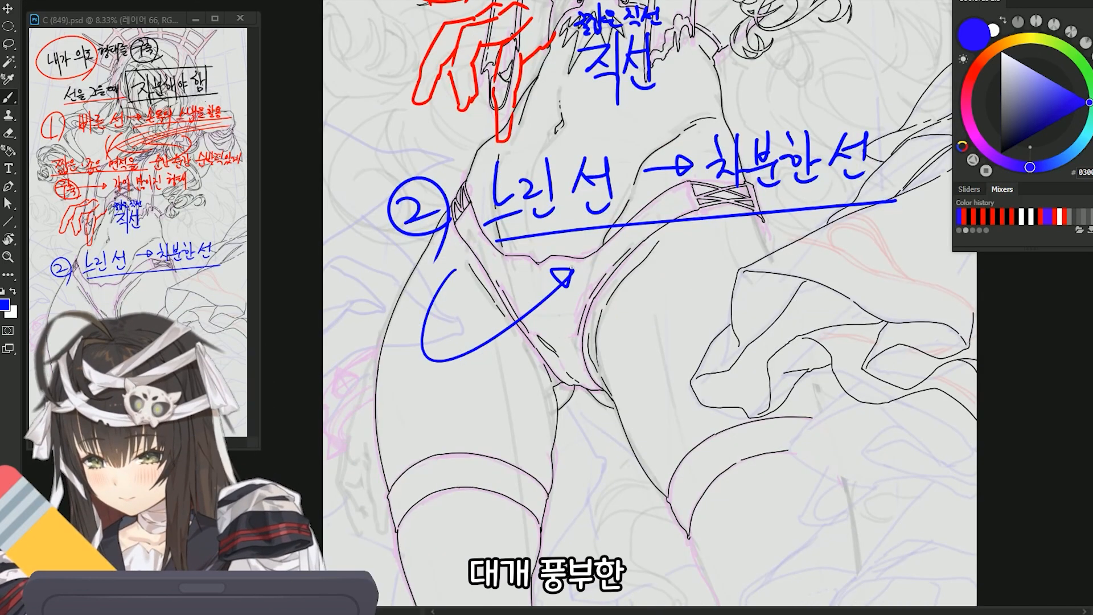
# Handwrite a blue note at the tip of the curved arrow below "② 느린 선"
pyautogui.moveTo(595, 246); pyautogui.dragTo(625, 273)
pyautogui.moveTo(608, 288); pyautogui.dragTo(605, 292)
pyautogui.moveTo(631, 253); pyautogui.dragTo(649, 296)
pyautogui.moveTo(621, 308); pyautogui.dragTo(629, 326)
pyautogui.moveTo(655, 277); pyautogui.dragTo(654, 319)
pyautogui.moveTo(690, 254); pyautogui.dragTo(691, 293)
pyautogui.moveTo(728, 239); pyautogui.dragTo(742, 282)
pyautogui.moveTo(754, 263); pyautogui.dragTo(764, 272)
pyautogui.moveTo(760, 260)
pyautogui.mouseDown()
pyautogui.moveTo(774, 255)
pyautogui.moveTo(777, 277)
pyautogui.mouseUp()
pyautogui.moveTo(756, 276); pyautogui.dragTo(792, 291)
# Hide the handwritten notes and reset the foreground colour to the default black
pyautogui.hotkey('ctrl', '-')
pyautogui.moveTo(859, 202); pyautogui.dragTo(890, 277)
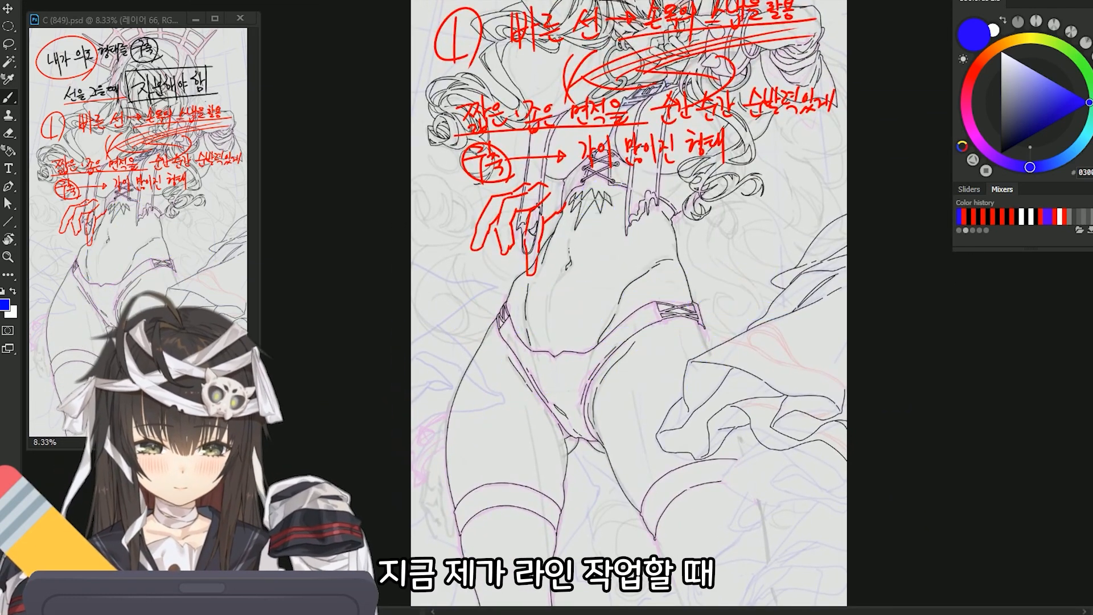
pyautogui.moveTo(641, 177); pyautogui.dragTo(616, 334)
pyautogui.moveTo(706, 361); pyautogui.dragTo(793, 305)
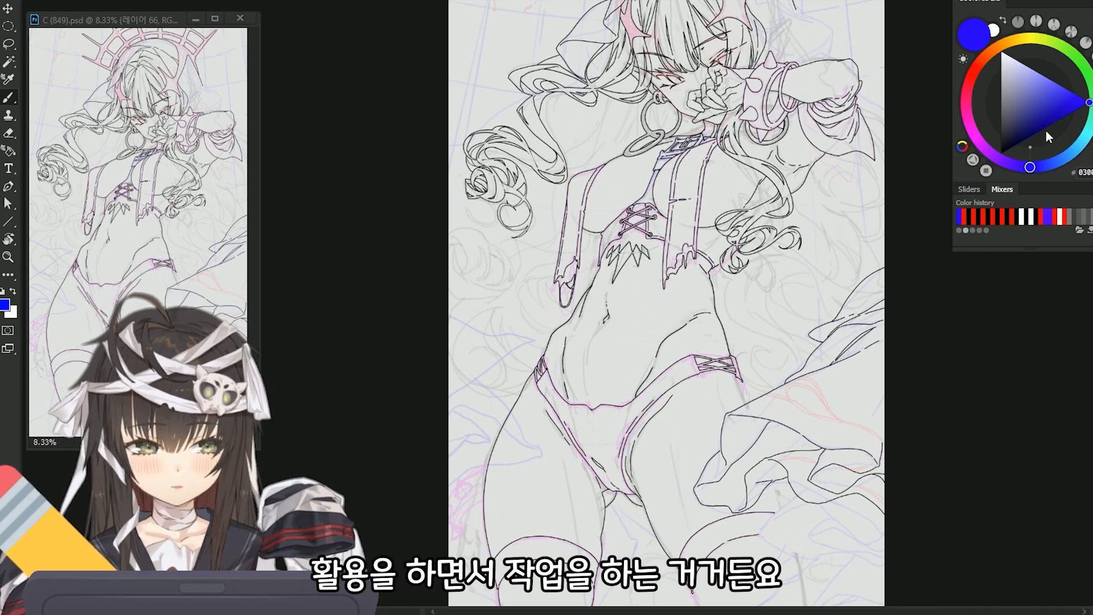
pyautogui.press('d')
pyautogui.moveTo(801, 363); pyautogui.dragTo(807, 220)
pyautogui.click(793, 373)
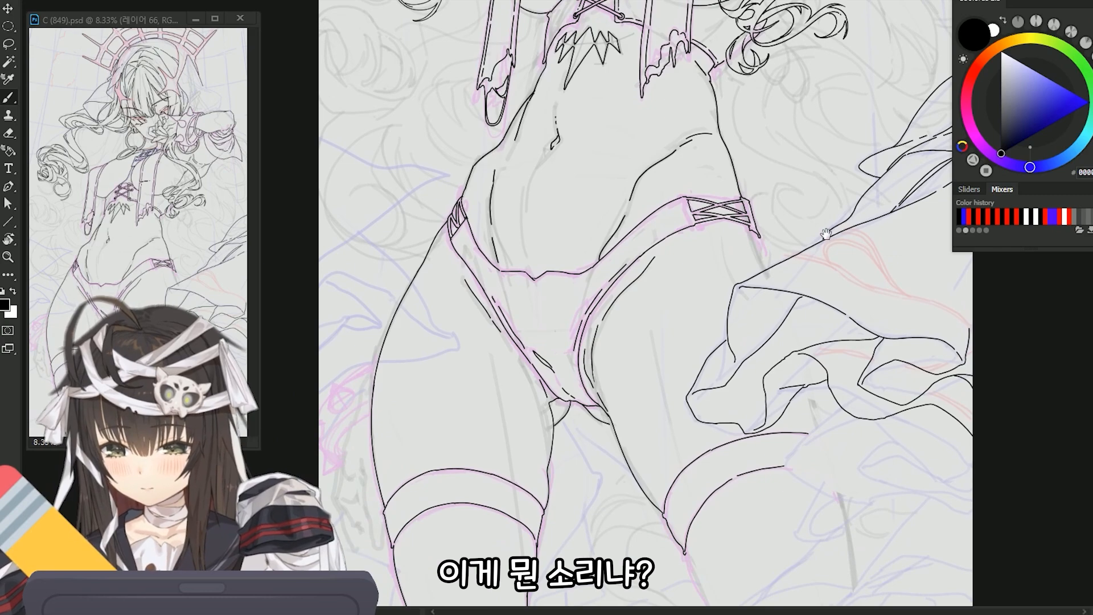
# Add a new layer with default settings for test strokes over the line art
pyautogui.moveTo(712, 261); pyautogui.dragTo(750, 530)
pyautogui.click(788, 323)
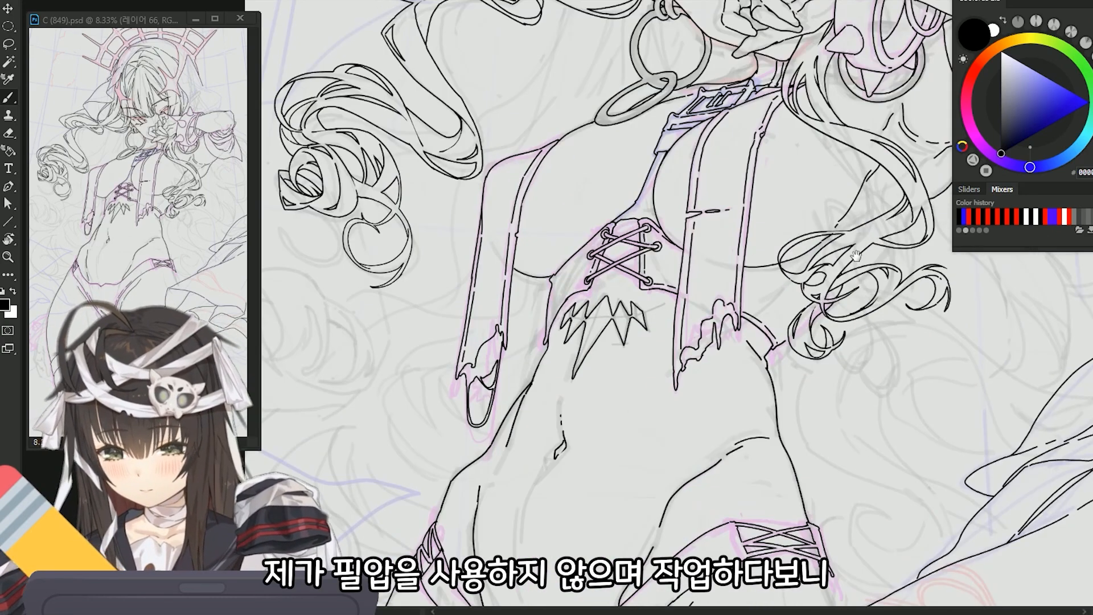
pyautogui.moveTo(832, 231); pyautogui.dragTo(769, 275)
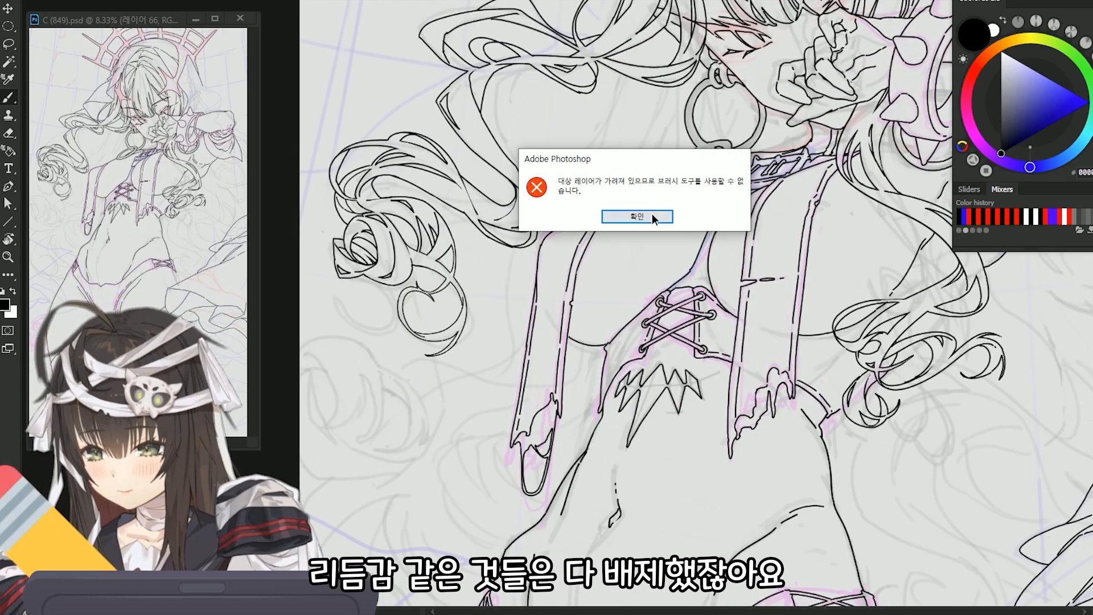
pyautogui.press('Return')
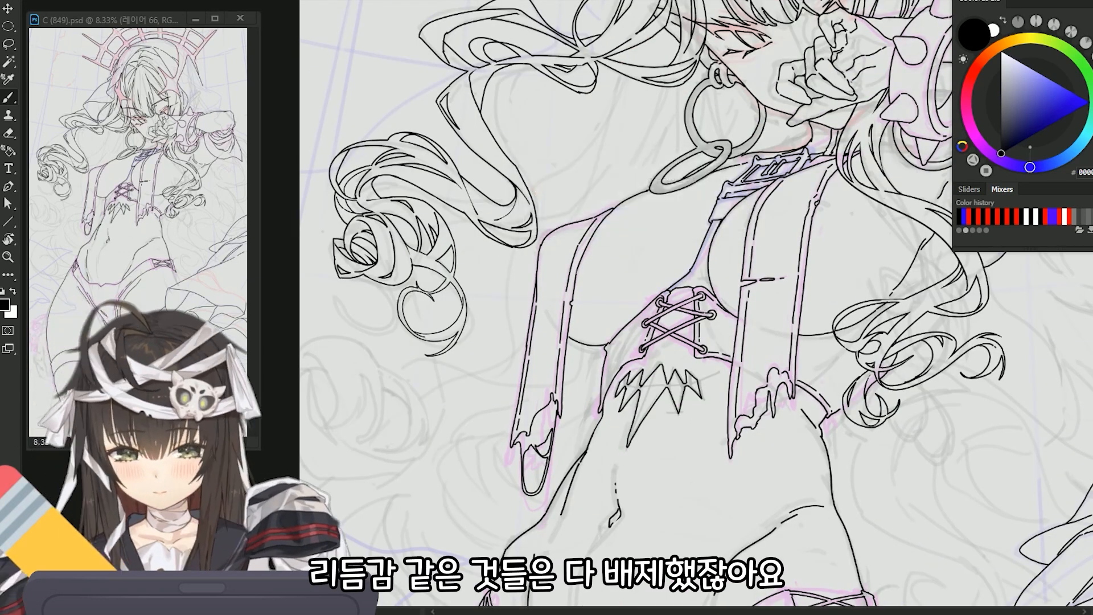
pyautogui.hotkey('ctrl', 'shift', 'n')
pyautogui.press('Return')
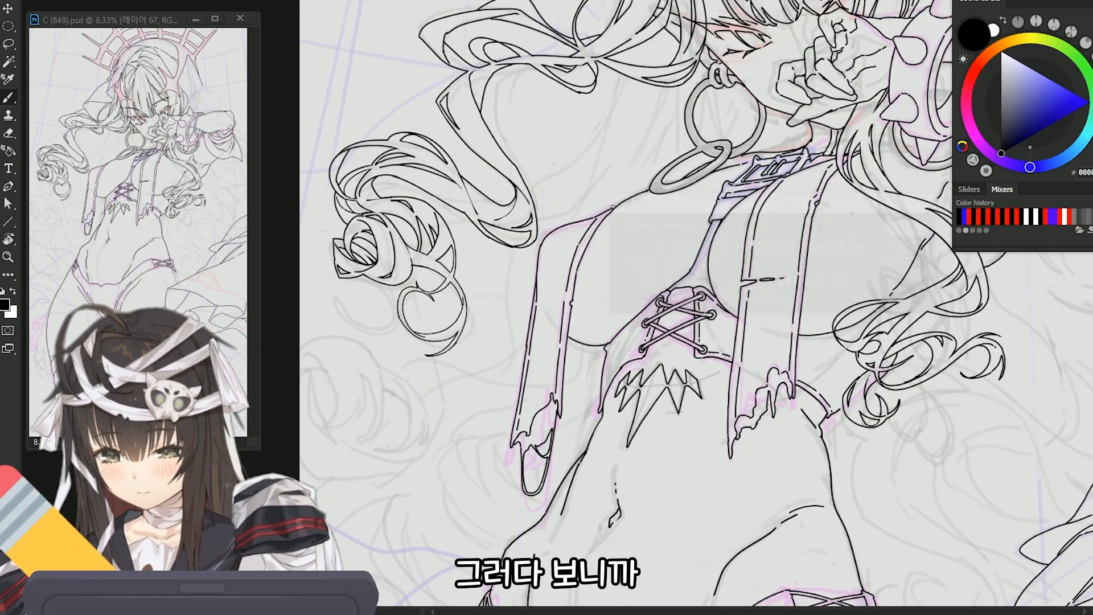
# Draw long, flicked black strokes with tapering ends from the curled hair across the chest
pyautogui.moveTo(476, 197); pyautogui.dragTo(654, 97)
pyautogui.moveTo(468, 250); pyautogui.dragTo(783, 130)
pyautogui.moveTo(486, 246); pyautogui.dragTo(868, 178)
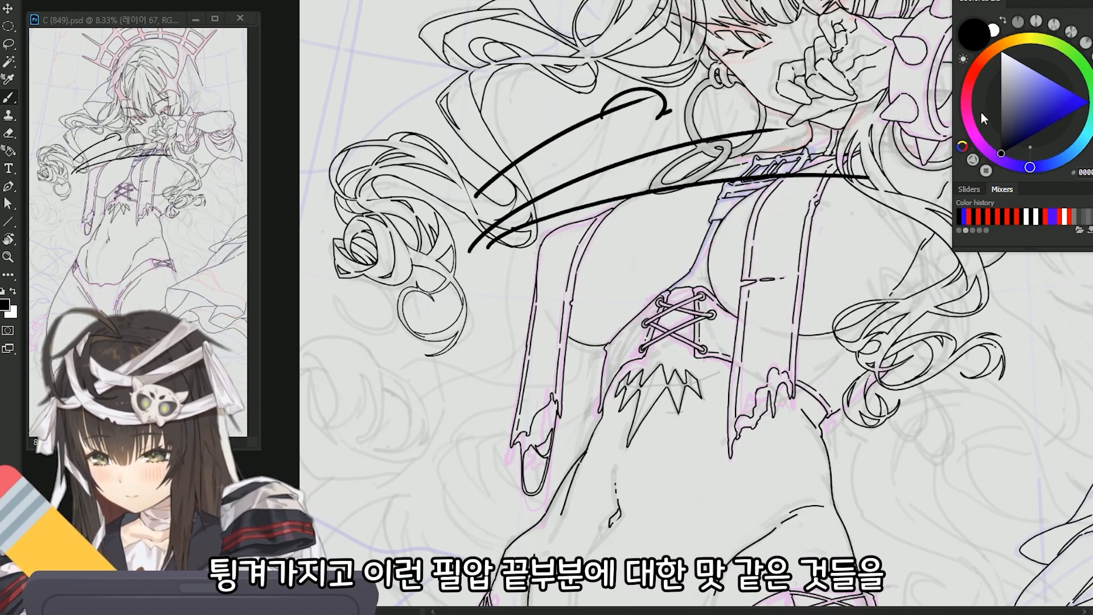
# Add a few more flicked test strokes near the bracelet and face, and undo all the black test strokes across the chest
pyautogui.moveTo(669, 94); pyautogui.dragTo(657, 120)
pyautogui.moveTo(820, 114)
pyautogui.mouseDown()
pyautogui.moveTo(807, 149)
pyautogui.moveTo(820, 117)
pyautogui.mouseUp()
pyautogui.moveTo(857, 161)
pyautogui.mouseDown()
pyautogui.moveTo(886, 168)
pyautogui.moveTo(849, 159)
pyautogui.mouseUp()
pyautogui.hotkey('ctrl', 'z')
pyautogui.hotkey('ctrl', 'z')
pyautogui.hotkey('ctrl', 'z')
pyautogui.hotkey('ctrl', 'z')
pyautogui.hotkey('ctrl', 'z')
pyautogui.hotkey('ctrl', 'z')
pyautogui.hotkey('ctrl', 'z')
pyautogui.hotkey('ctrl', 'z')
# Mark the long spans of the waist side and outer thigh with blue end-capped lines, and add a blue line along the inner thigh
pyautogui.hotkey('ctrl', '-')
pyautogui.moveTo(808, 339)
pyautogui.mouseDown()
pyautogui.moveTo(712, 256)
pyautogui.moveTo(729, 65)
pyautogui.mouseUp()
pyautogui.moveTo(716, 124); pyautogui.dragTo(725, 123)
pyautogui.moveTo(721, 127); pyautogui.dragTo(764, 269)
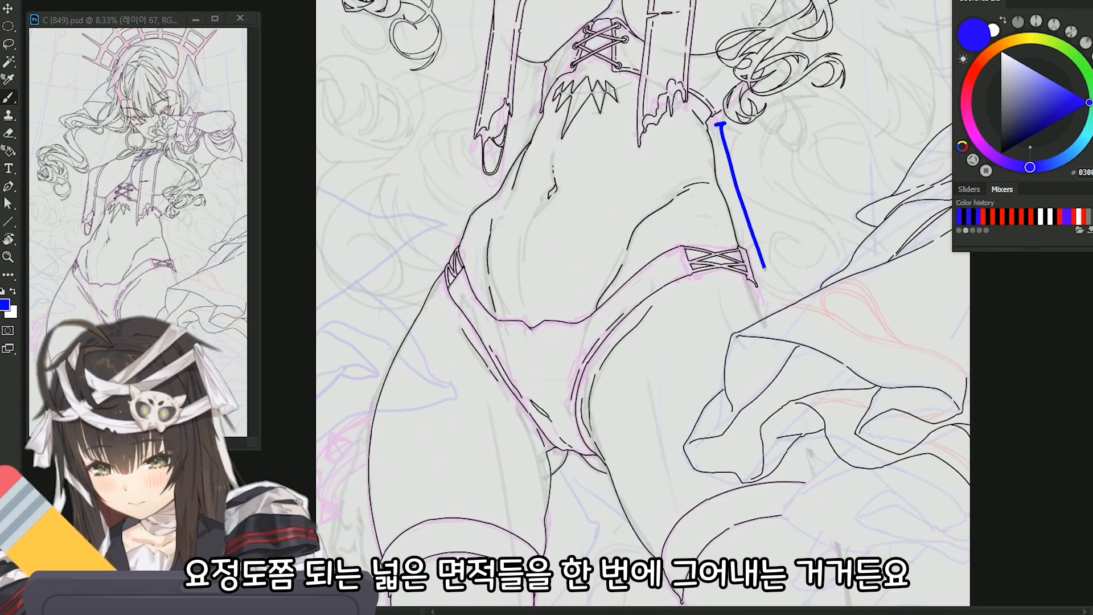
pyautogui.moveTo(509, 343); pyautogui.dragTo(590, 260)
pyautogui.moveTo(505, 185)
pyautogui.mouseDown()
pyautogui.moveTo(424, 430)
pyautogui.moveTo(435, 480)
pyautogui.mouseUp()
pyautogui.moveTo(432, 485); pyautogui.dragTo(447, 478)
pyautogui.moveTo(661, 421)
pyautogui.mouseDown()
pyautogui.moveTo(639, 332)
pyautogui.moveTo(611, 398)
pyautogui.mouseUp()
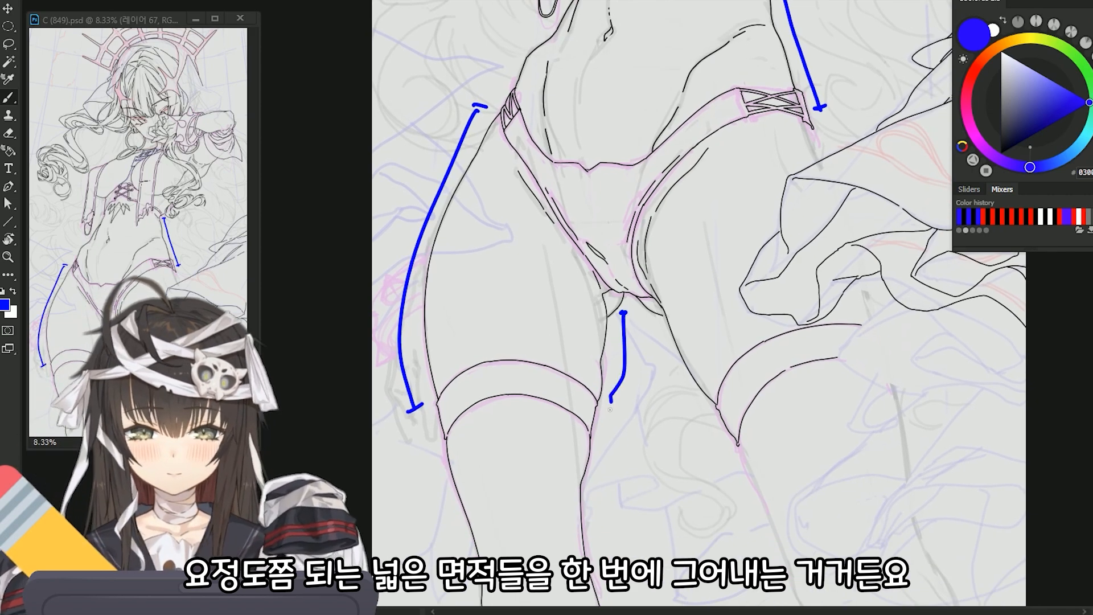
# Draw the outer-thigh curve again beside the hip, switching from blue to black joined strokes, and try erasing the overlap at the join
pyautogui.moveTo(618, 142)
pyautogui.mouseDown()
pyautogui.moveTo(541, 282)
pyautogui.moveTo(548, 441)
pyautogui.mouseUp()
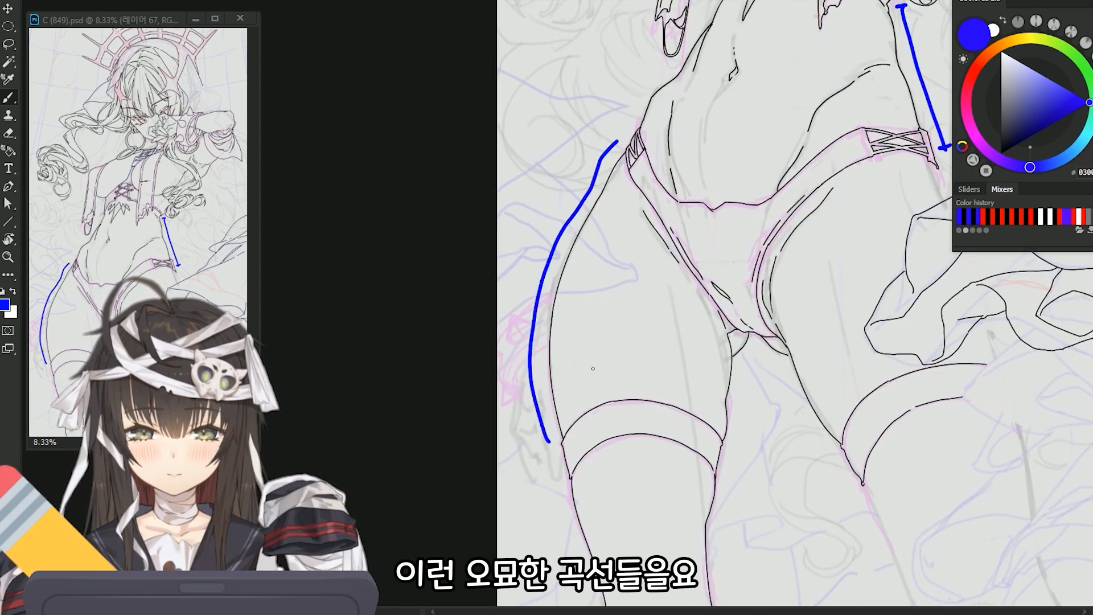
pyautogui.moveTo(726, 329); pyautogui.dragTo(731, 410)
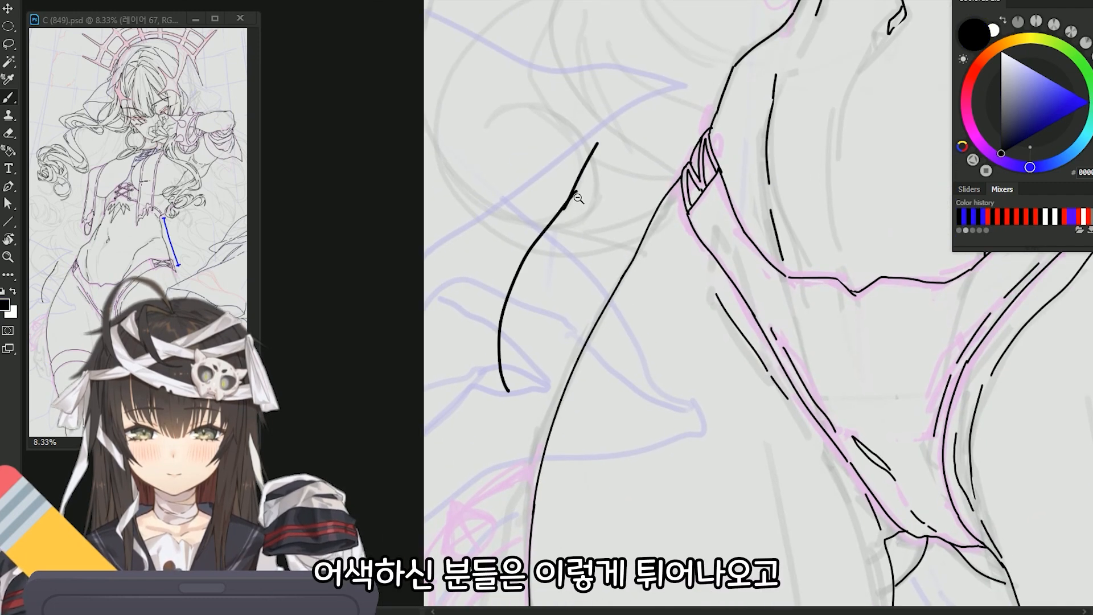
pyautogui.scroll(1, 579, 183)
pyautogui.press('e')
pyautogui.moveTo(579, 183)
pyautogui.mouseDown()
pyautogui.moveTo(561, 206)
pyautogui.moveTo(569, 227)
pyautogui.mouseUp()
pyautogui.hotkey('ctrl', 'z')
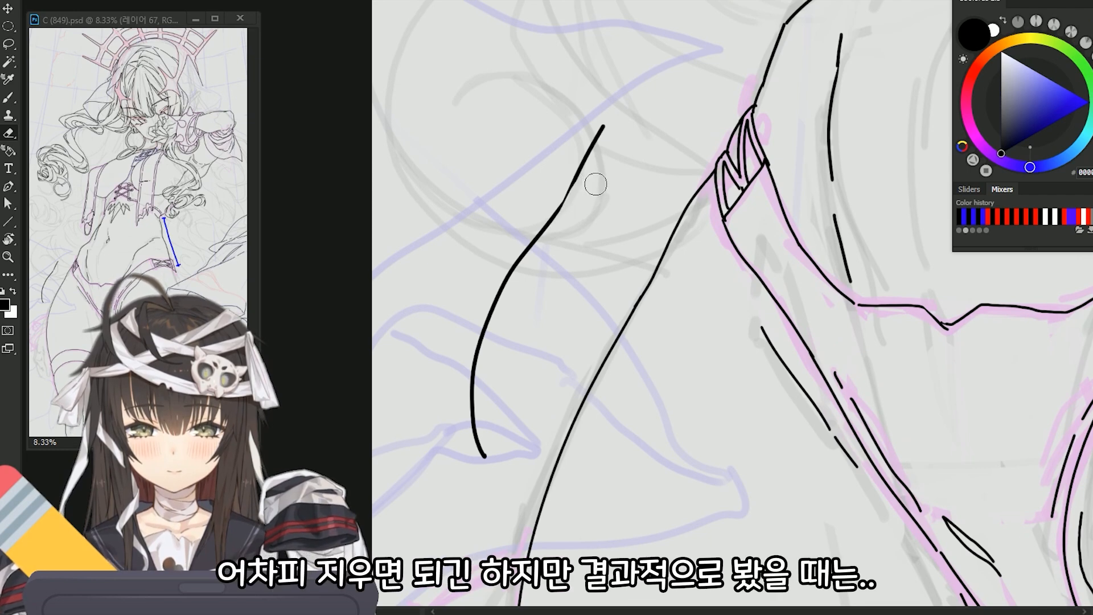
# Lasso the black test curve beside the hip, delete it, clear the selection and return to the Brush tool
pyautogui.scroll(-3, 602, 239)
pyautogui.press('l')
pyautogui.moveTo(601, 257)
pyautogui.mouseDown()
pyautogui.moveTo(592, 263)
pyautogui.moveTo(625, 153)
pyautogui.moveTo(676, 261)
pyautogui.mouseUp()
pyautogui.press('Delete')
pyautogui.hotkey('ctrl', 'd')
pyautogui.press('b')
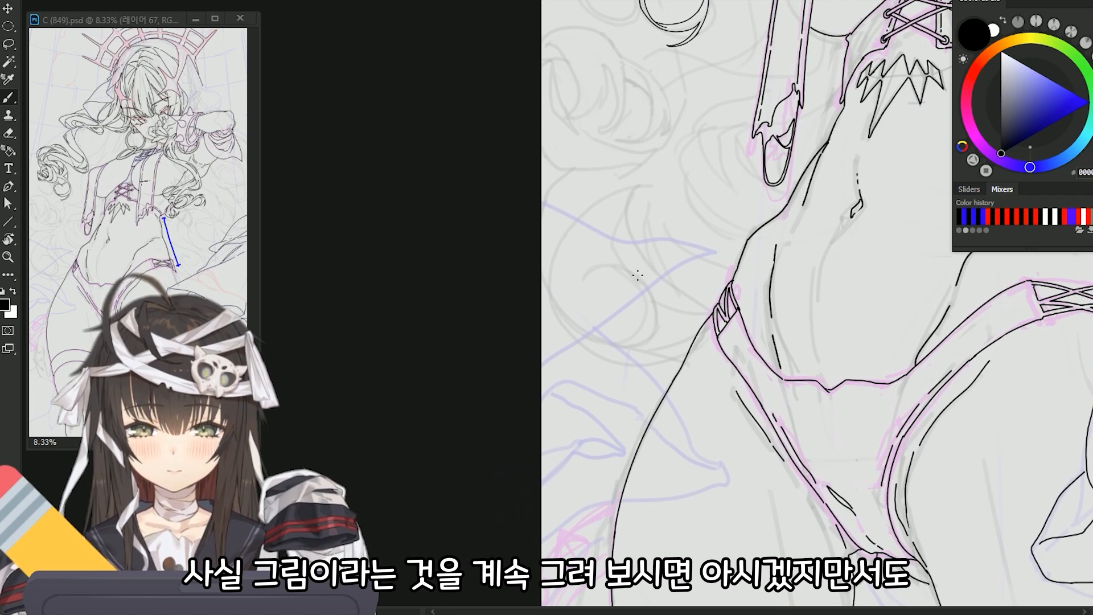
# Handwrite the black note "과정 시행착오" in the blank area beside the waist, circling "시행착오"
pyautogui.moveTo(604, 190); pyautogui.dragTo(618, 203)
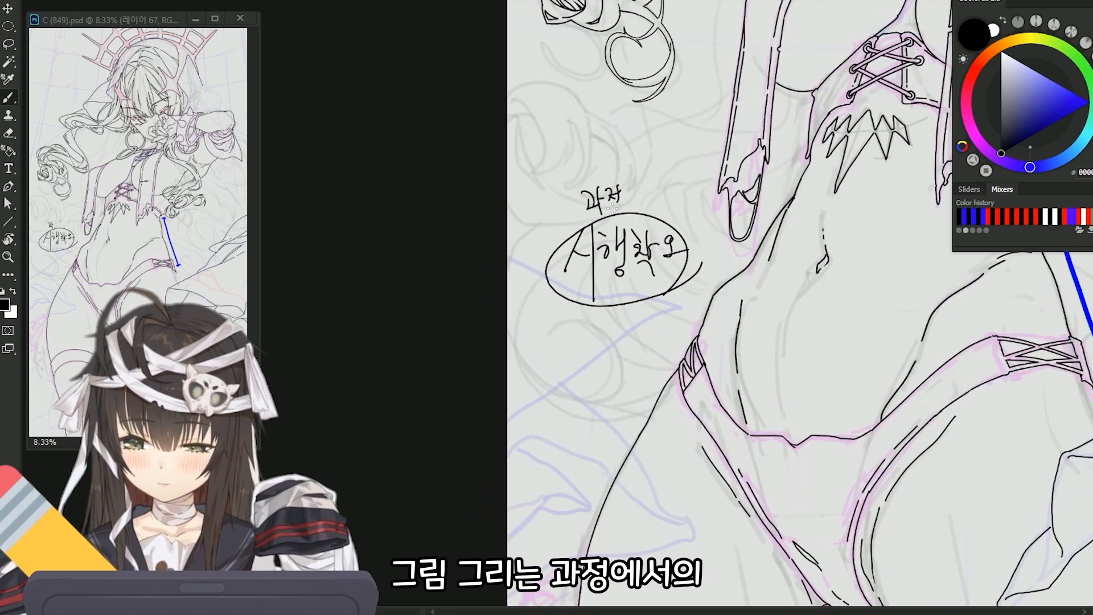
pyautogui.moveTo(632, 204)
pyautogui.mouseDown()
pyautogui.moveTo(579, 200)
pyautogui.moveTo(625, 204)
pyautogui.mouseUp()
pyautogui.moveTo(581, 333)
pyautogui.mouseDown()
pyautogui.moveTo(594, 287)
pyautogui.moveTo(626, 330)
pyautogui.mouseUp()
pyautogui.moveTo(642, 279); pyautogui.dragTo(669, 304)
pyautogui.moveTo(673, 265)
pyautogui.mouseDown()
pyautogui.moveTo(711, 296)
pyautogui.moveTo(746, 264)
pyautogui.moveTo(758, 296)
pyautogui.mouseUp()
pyautogui.moveTo(750, 273); pyautogui.dragTo(802, 284)
pyautogui.moveTo(792, 273); pyautogui.dragTo(813, 289)
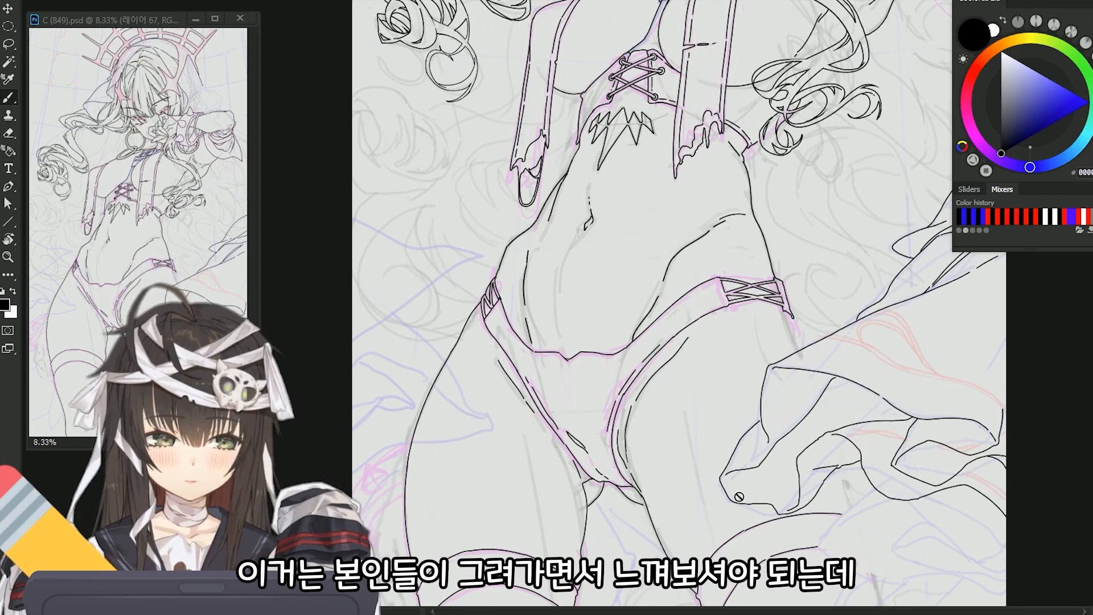
# Add a new layer with default settings and try quick, snapped strokes along both edges of the leg below the stocking band
pyautogui.moveTo(820, 367)
pyautogui.mouseDown()
pyautogui.moveTo(776, 337)
pyautogui.moveTo(784, 310)
pyautogui.moveTo(819, 303)
pyautogui.moveTo(828, 366)
pyautogui.mouseUp()
pyautogui.scroll(-1, 787, 279)
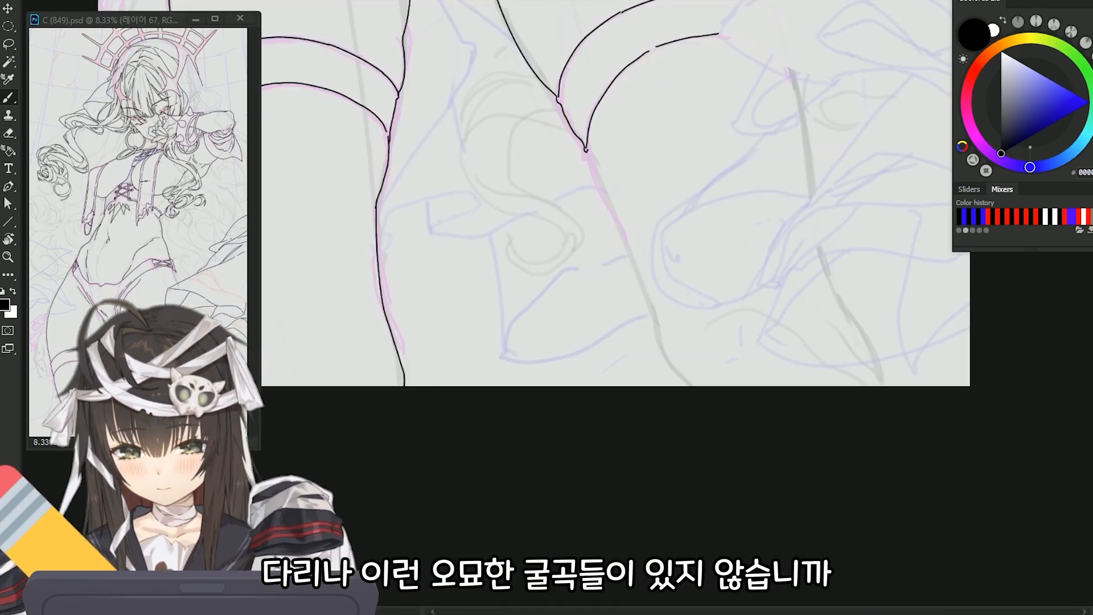
pyautogui.hotkey('ctrl', 'shift', 'n')
pyautogui.press('Return')
pyautogui.moveTo(586, 146); pyautogui.dragTo(636, 274)
pyautogui.hotkey('ctrl', 'z')
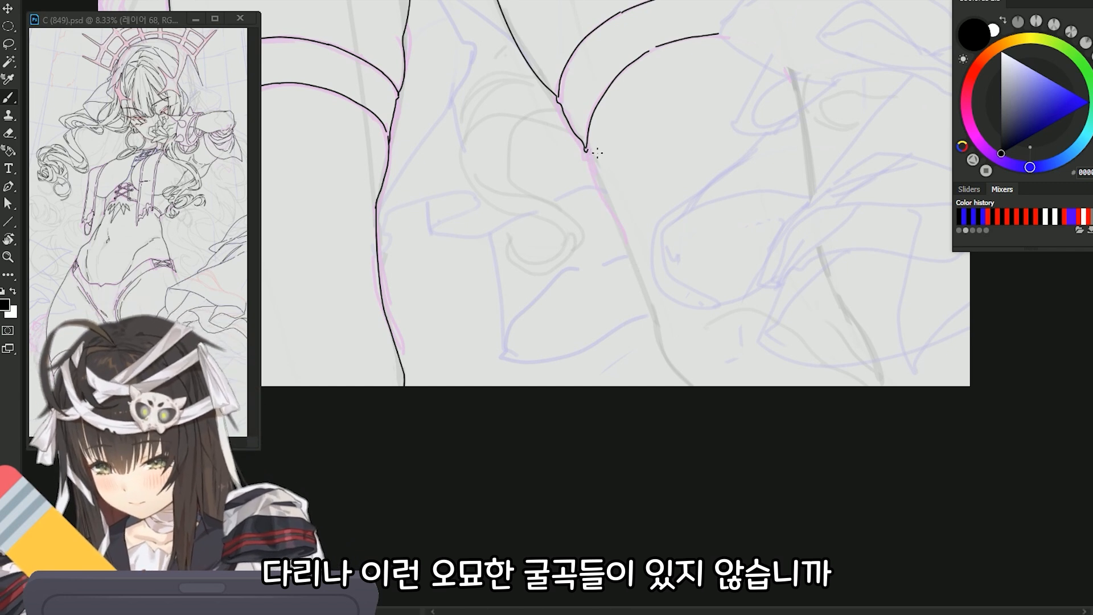
pyautogui.moveTo(586, 149); pyautogui.dragTo(646, 288)
pyautogui.hotkey('ctrl', 'z')
pyautogui.moveTo(587, 147)
pyautogui.mouseDown()
pyautogui.moveTo(653, 319)
pyautogui.moveTo(595, 390)
pyautogui.mouseUp()
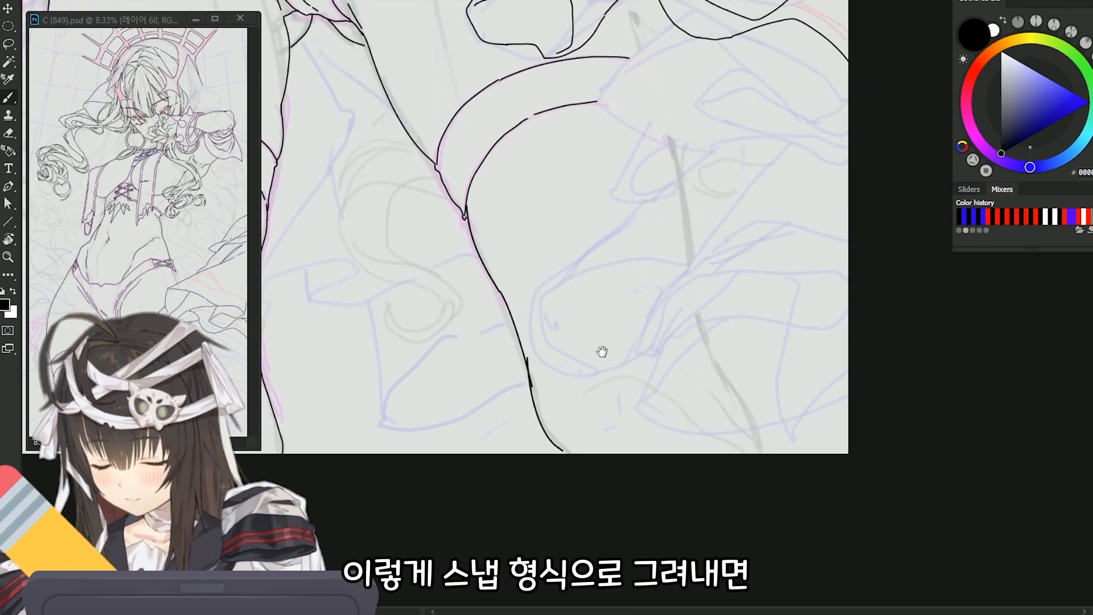
pyautogui.moveTo(663, 143)
pyautogui.mouseDown()
pyautogui.moveTo(680, 274)
pyautogui.moveTo(740, 407)
pyautogui.mouseUp()
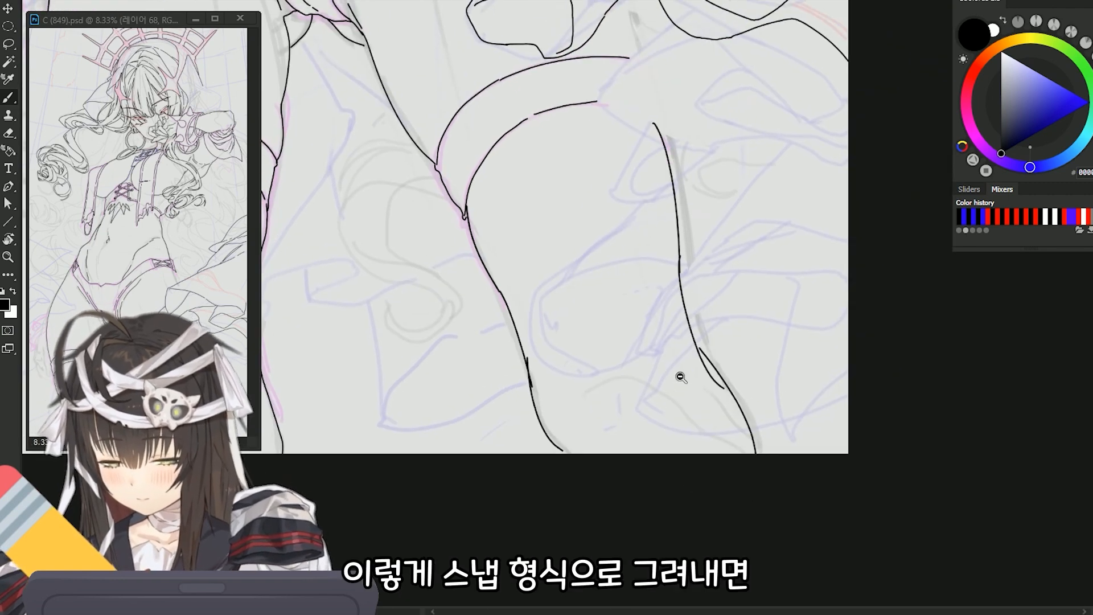
# Redraw both edges of the leg below the stocking band with slow, deliberate strokes in short sections down to the canvas edge
pyautogui.keyDown('alt'); pyautogui.click(682, 375); pyautogui.keyUp('alt')
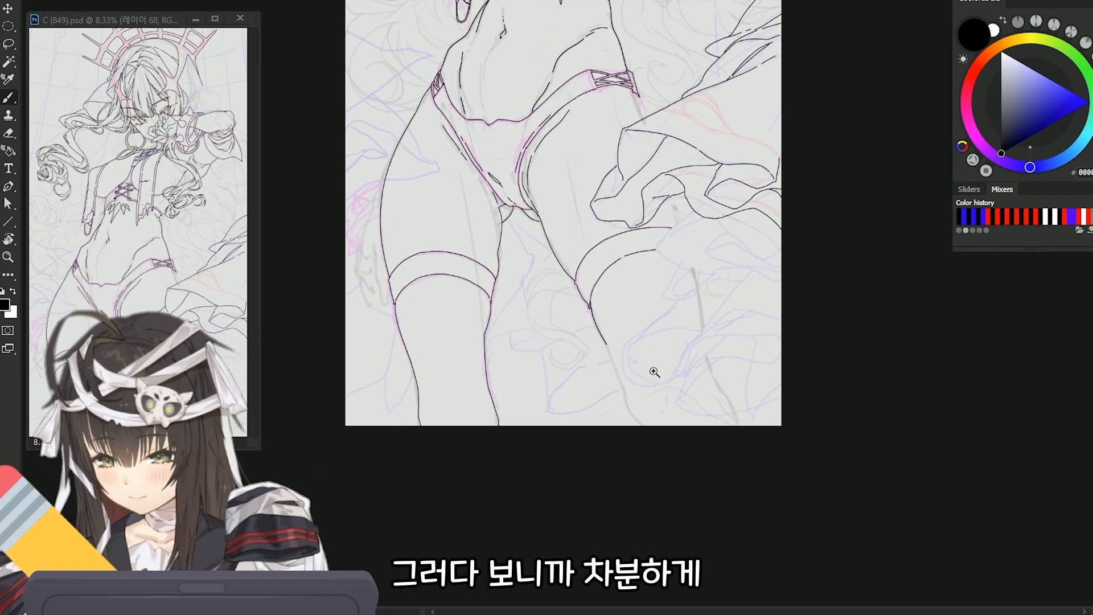
pyautogui.keyDown('ctrl'); pyautogui.click(654, 369); pyautogui.keyUp('ctrl')
pyautogui.moveTo(649, 403); pyautogui.dragTo(631, 264)
pyautogui.hotkey('ctrl', 'z')
pyautogui.moveTo(548, 158); pyautogui.dragTo(569, 199)
pyautogui.moveTo(569, 199); pyautogui.dragTo(554, 232)
pyautogui.moveTo(556, 236); pyautogui.dragTo(605, 345)
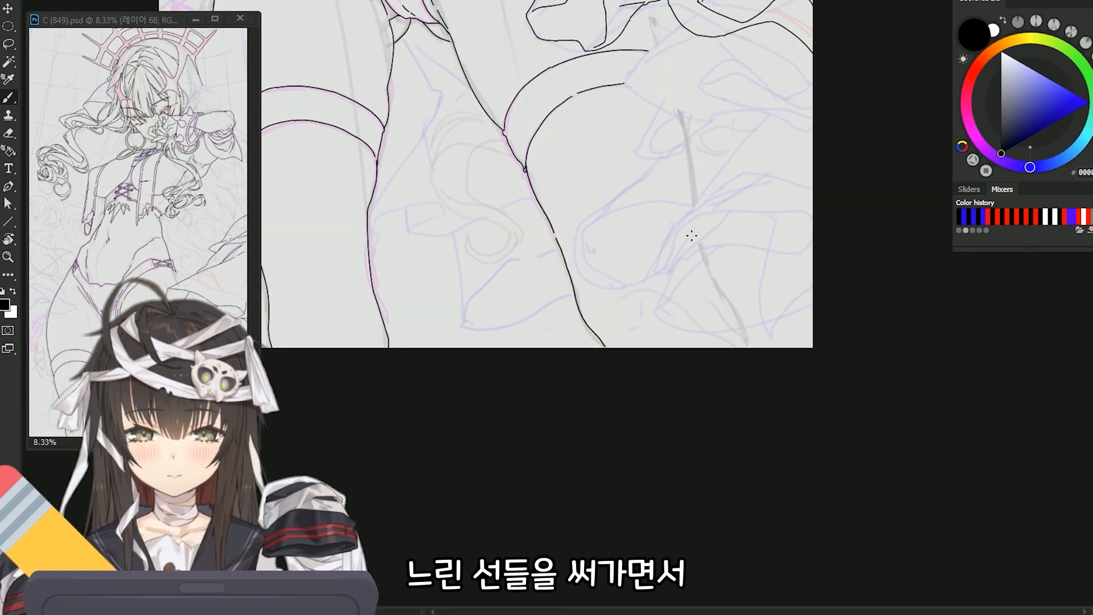
pyautogui.moveTo(615, 290); pyautogui.dragTo(662, 379)
pyautogui.moveTo(727, 203)
pyautogui.mouseDown()
pyautogui.moveTo(738, 306)
pyautogui.moveTo(794, 428)
pyautogui.mouseUp()
pyautogui.keyDown('alt'); pyautogui.click(808, 526); pyautogui.keyUp('alt')
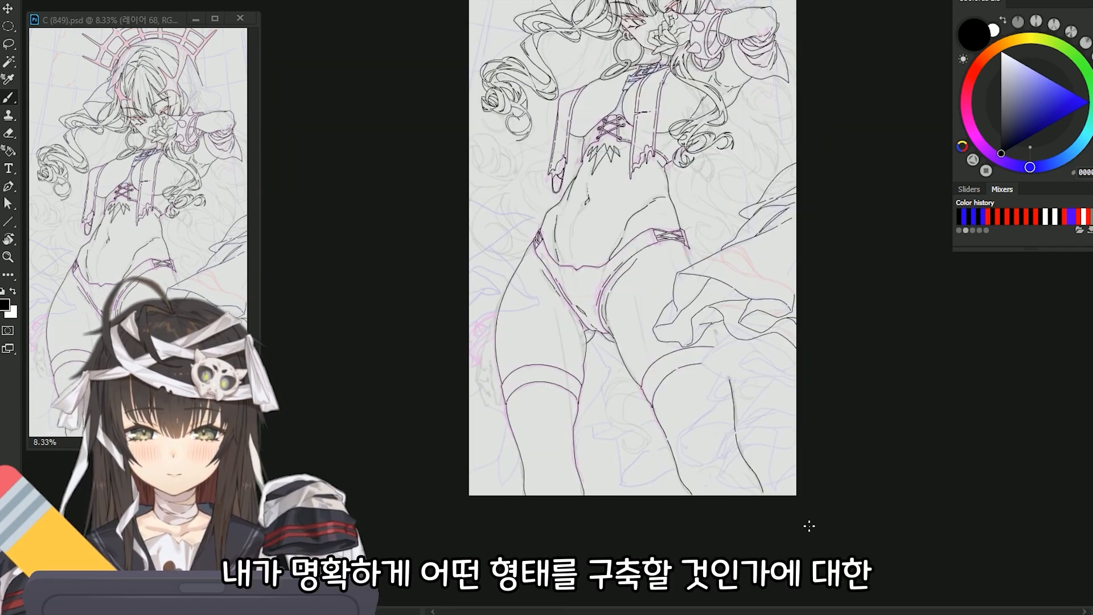
pyautogui.keyDown('ctrl'); pyautogui.click(805, 454); pyautogui.keyUp('ctrl')
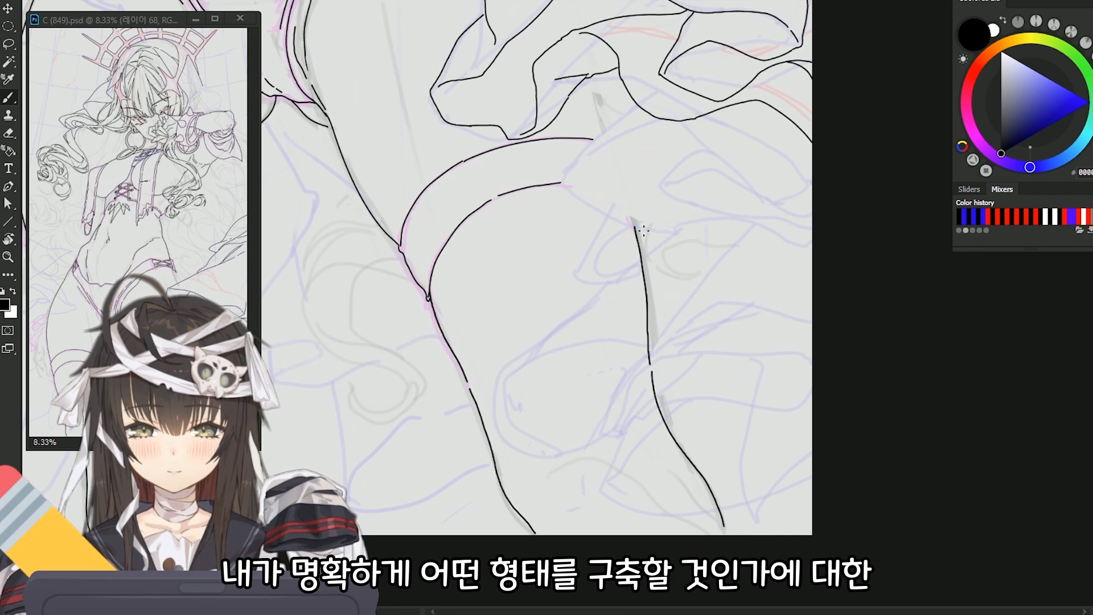
pyautogui.moveTo(661, 421); pyautogui.dragTo(764, 527)
pyautogui.moveTo(727, 281); pyautogui.dragTo(804, 264)
pyautogui.keyDown('alt'); pyautogui.click(804, 263); pyautogui.keyUp('alt')
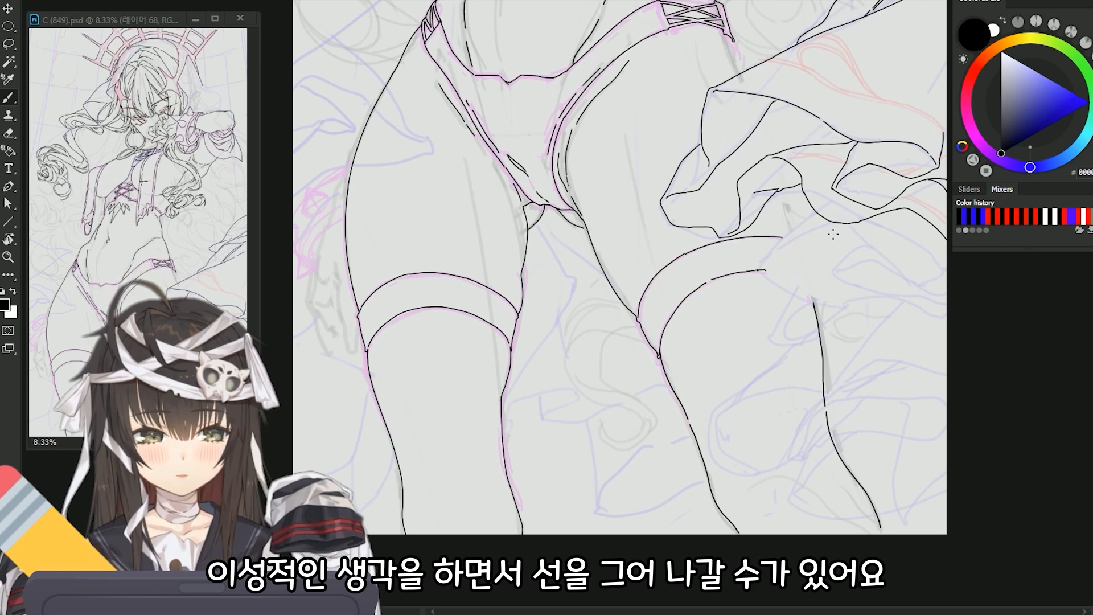
pyautogui.moveTo(716, 304); pyautogui.dragTo(762, 363)
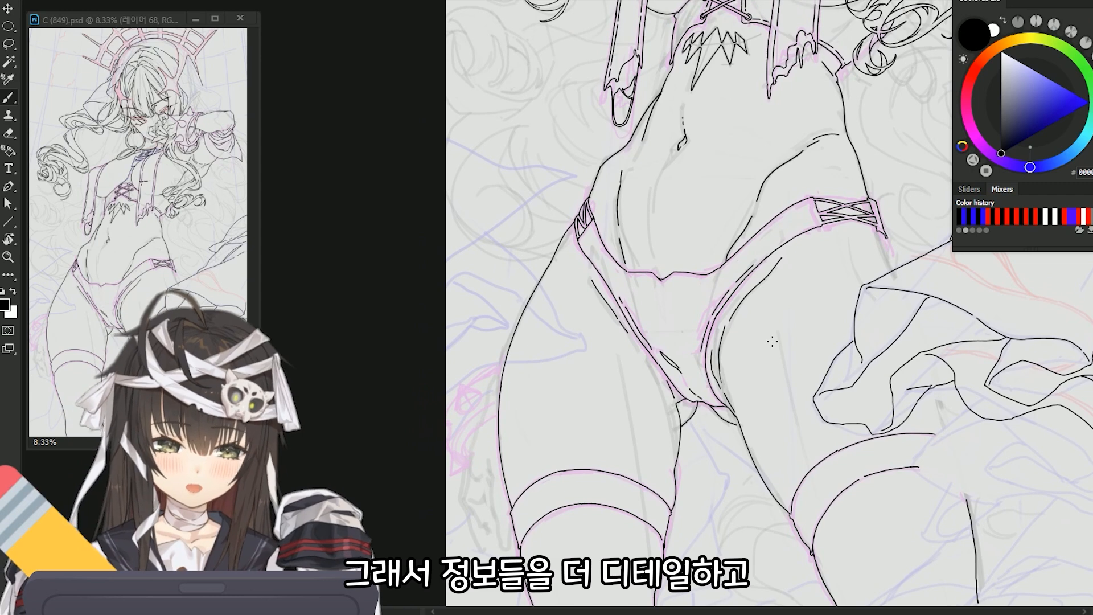
pyautogui.moveTo(875, 315); pyautogui.dragTo(758, 291)
pyautogui.scroll(1, 789, 253)
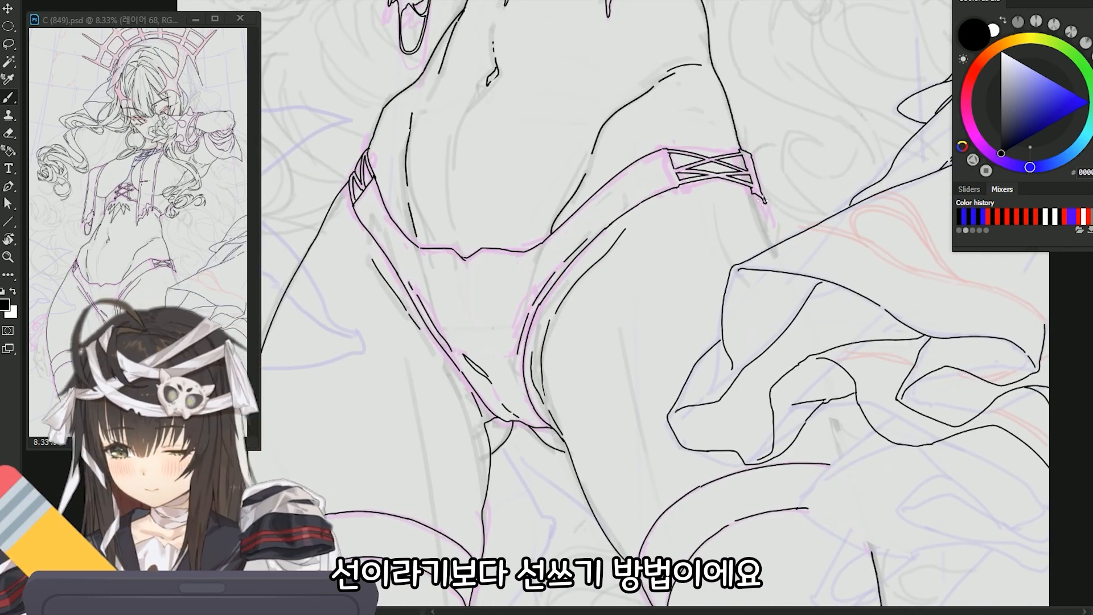
pyautogui.keyDown('alt'); pyautogui.click(808, 199); pyautogui.keyUp('alt')
pyautogui.keyDown('alt'); pyautogui.click(817, 222); pyautogui.keyUp('alt')
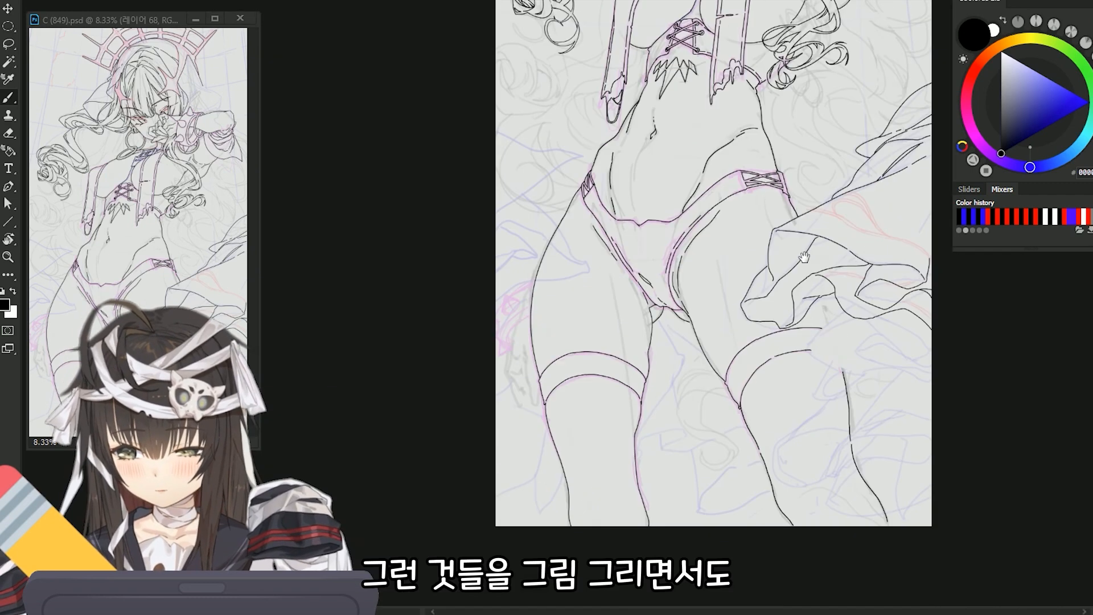
pyautogui.moveTo(823, 276); pyautogui.dragTo(800, 471)
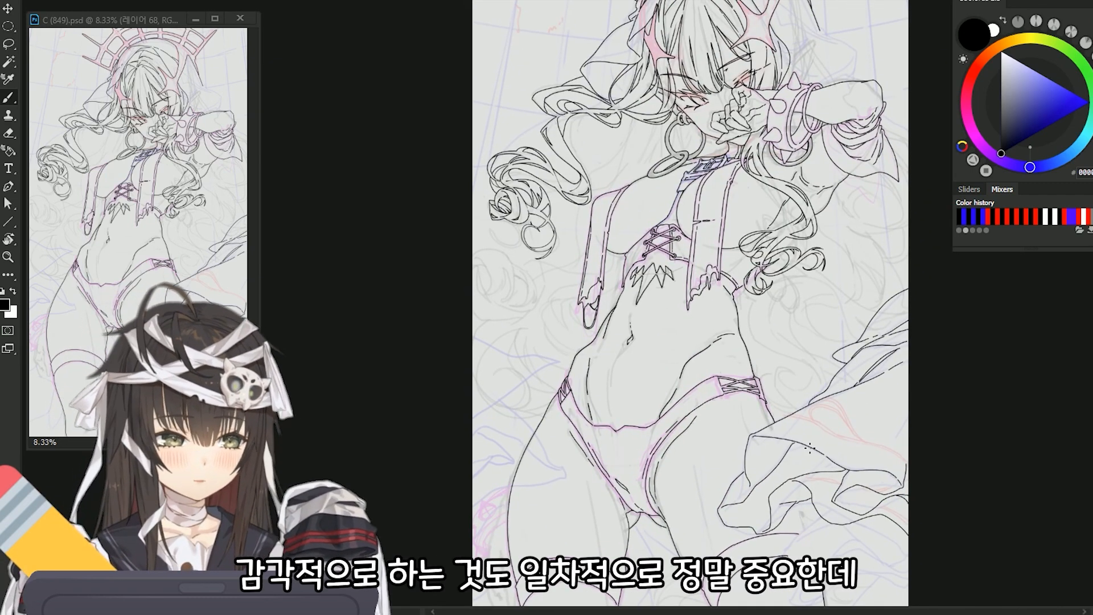
pyautogui.scroll(1, 800, 242)
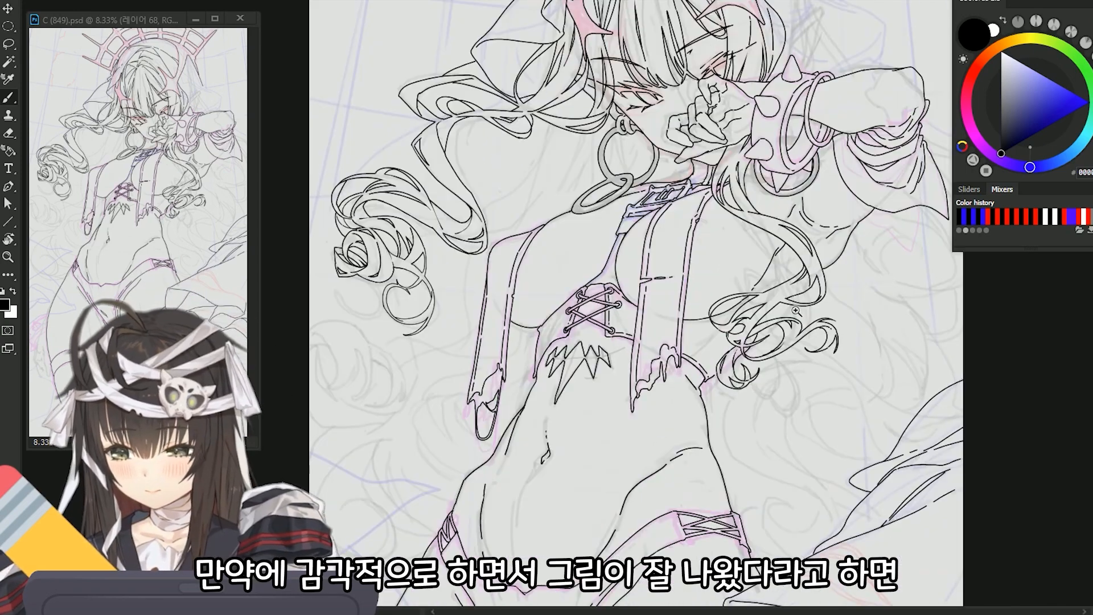
pyautogui.moveTo(794, 456); pyautogui.dragTo(869, 538)
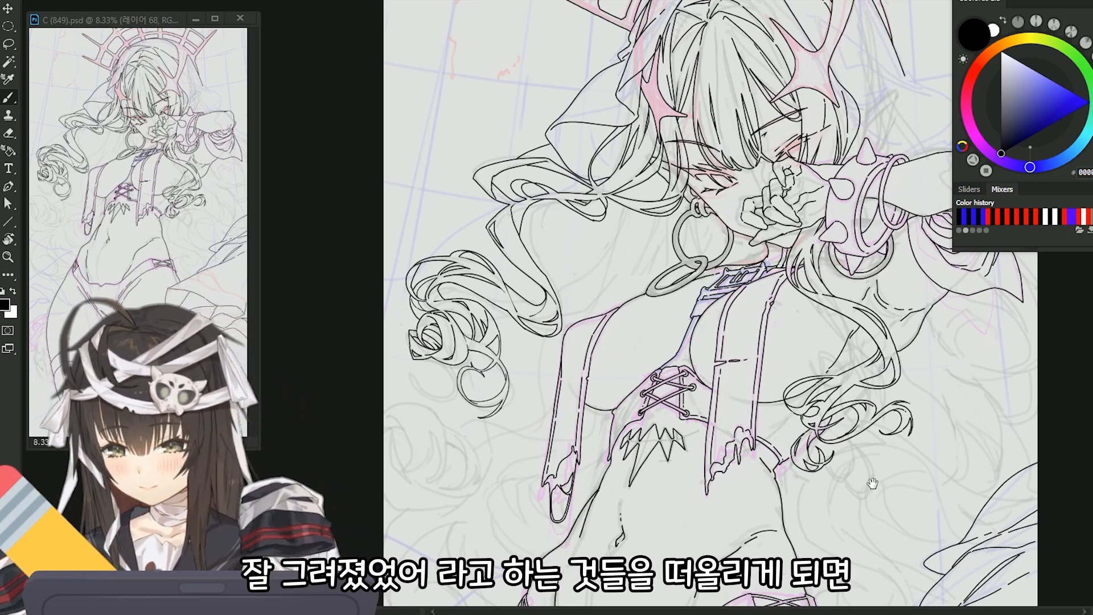
pyautogui.moveTo(738, 442); pyautogui.dragTo(709, 470)
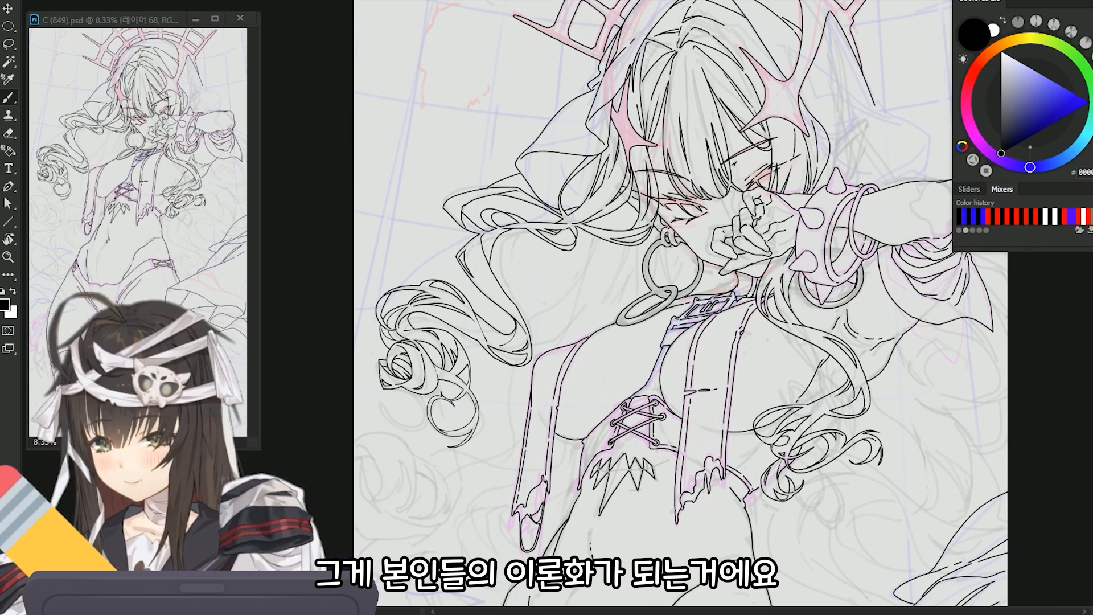
pyautogui.moveTo(805, 309); pyautogui.dragTo(738, 377)
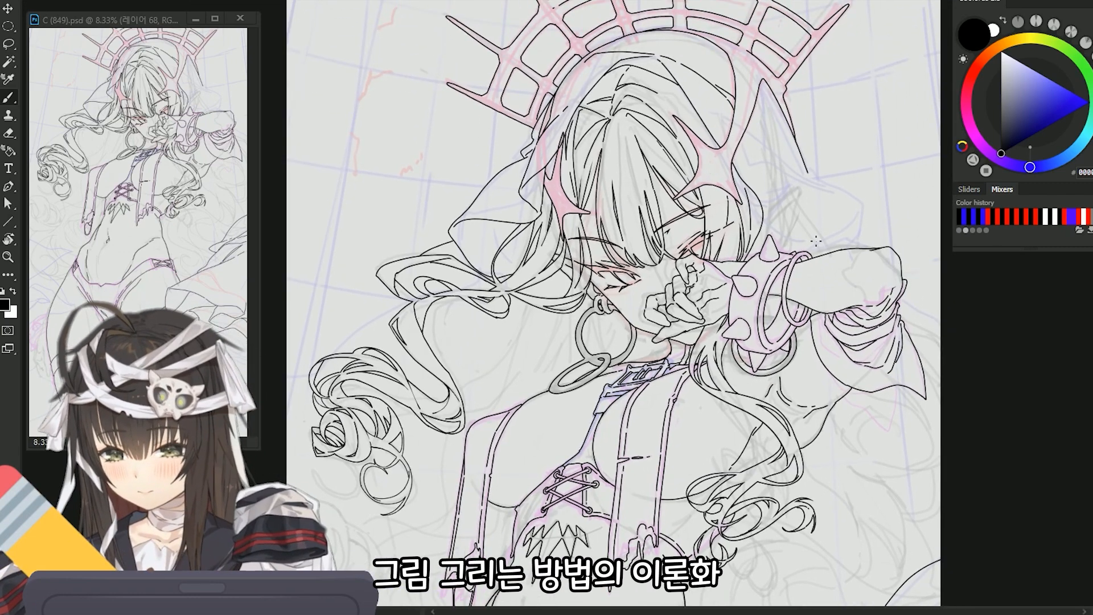
pyautogui.moveTo(838, 287); pyautogui.dragTo(862, 338)
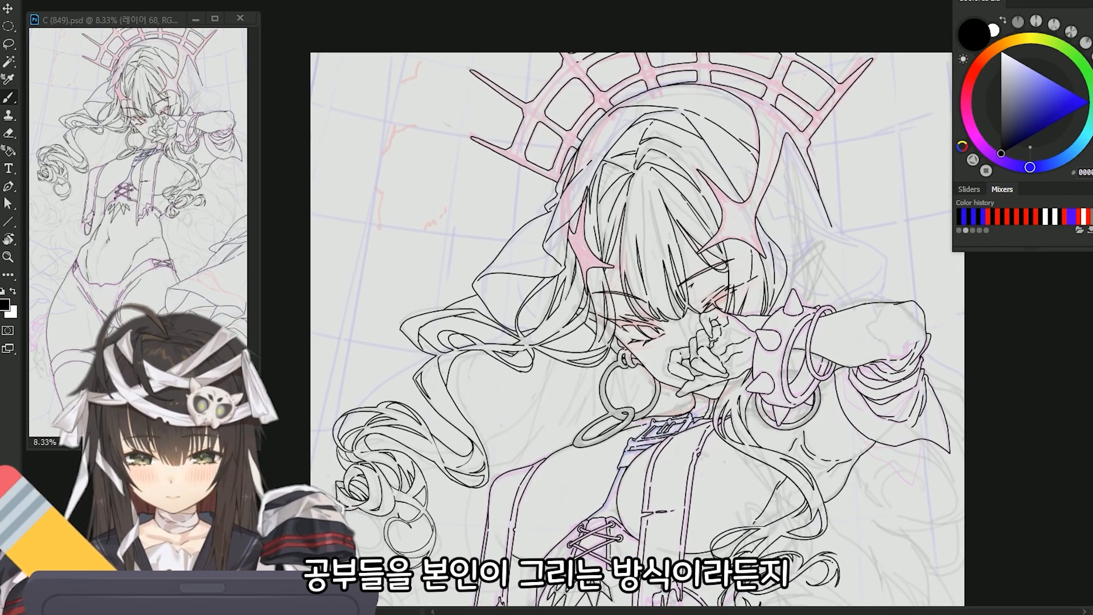
pyautogui.moveTo(787, 466); pyautogui.dragTo(822, 347)
pyautogui.moveTo(874, 119); pyautogui.dragTo(835, 204)
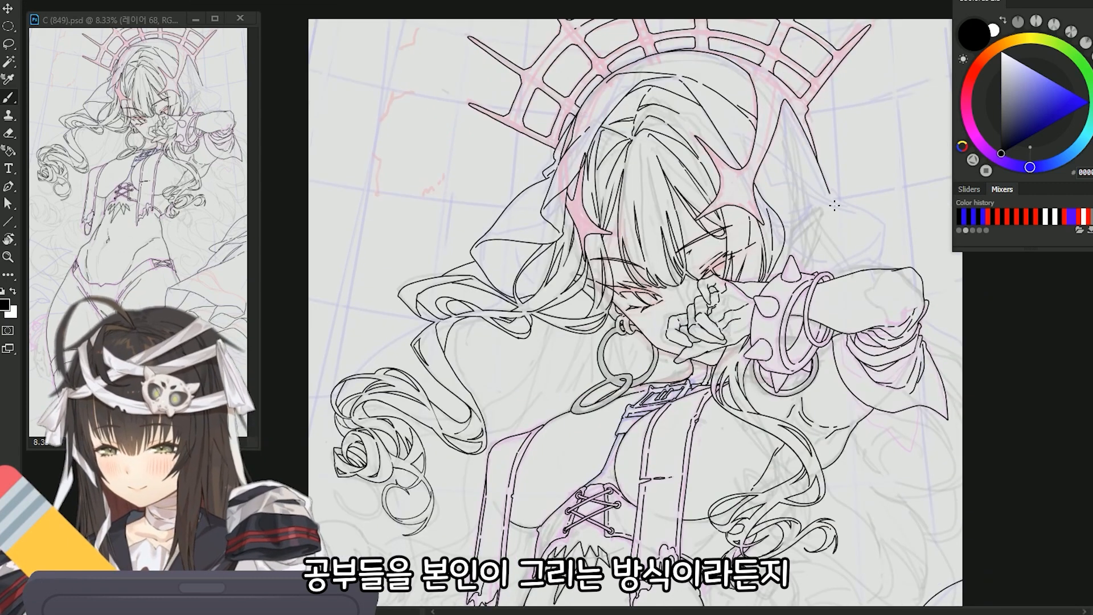
pyautogui.moveTo(789, 342); pyautogui.dragTo(789, 353)
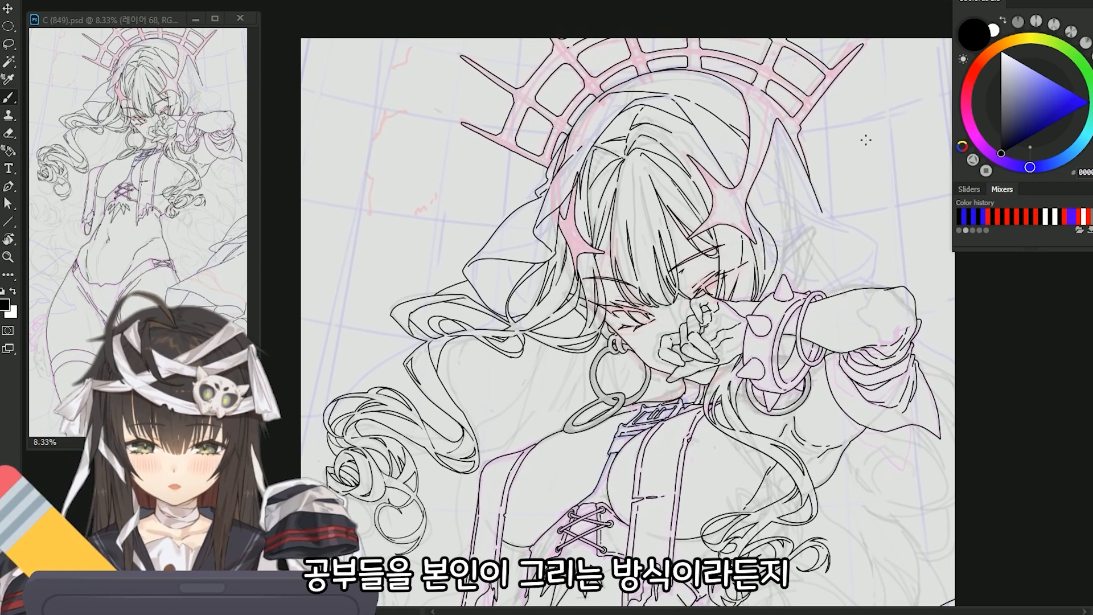
pyautogui.moveTo(858, 115)
pyautogui.mouseDown()
pyautogui.moveTo(866, 138)
pyautogui.moveTo(880, 119)
pyautogui.moveTo(908, 129)
pyautogui.mouseUp()
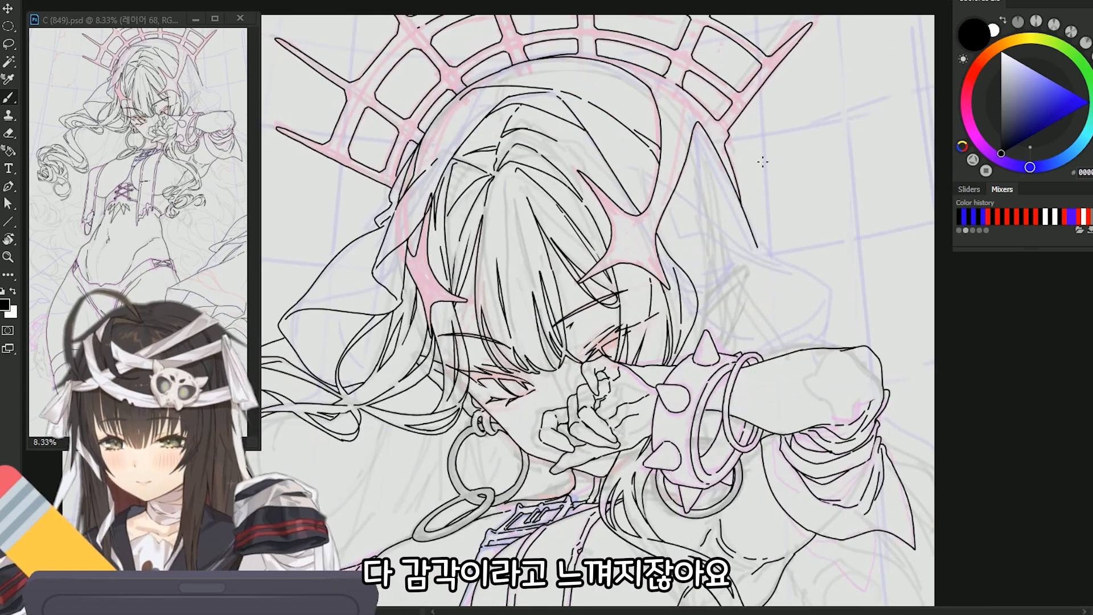
# Handwrite "감각" in a circle beside the halo, with an arrow to a second circled note, "떠올릴 수 있게 이론화"
pyautogui.moveTo(811, 129); pyautogui.dragTo(821, 164)
pyautogui.moveTo(840, 119)
pyautogui.mouseDown()
pyautogui.moveTo(845, 173)
pyautogui.moveTo(882, 179)
pyautogui.mouseUp()
pyautogui.moveTo(812, 178)
pyautogui.mouseDown()
pyautogui.moveTo(793, 215)
pyautogui.moveTo(815, 221)
pyautogui.mouseUp()
pyautogui.moveTo(823, 206)
pyautogui.mouseDown()
pyautogui.moveTo(852, 202)
pyautogui.moveTo(880, 216)
pyautogui.mouseUp()
pyautogui.moveTo(881, 200); pyautogui.dragTo(889, 213)
pyautogui.moveTo(887, 217); pyautogui.dragTo(888, 228)
pyautogui.moveTo(899, 200); pyautogui.dragTo(919, 228)
pyautogui.moveTo(855, 247); pyautogui.dragTo(868, 255)
pyautogui.moveTo(863, 288); pyautogui.dragTo(841, 260)
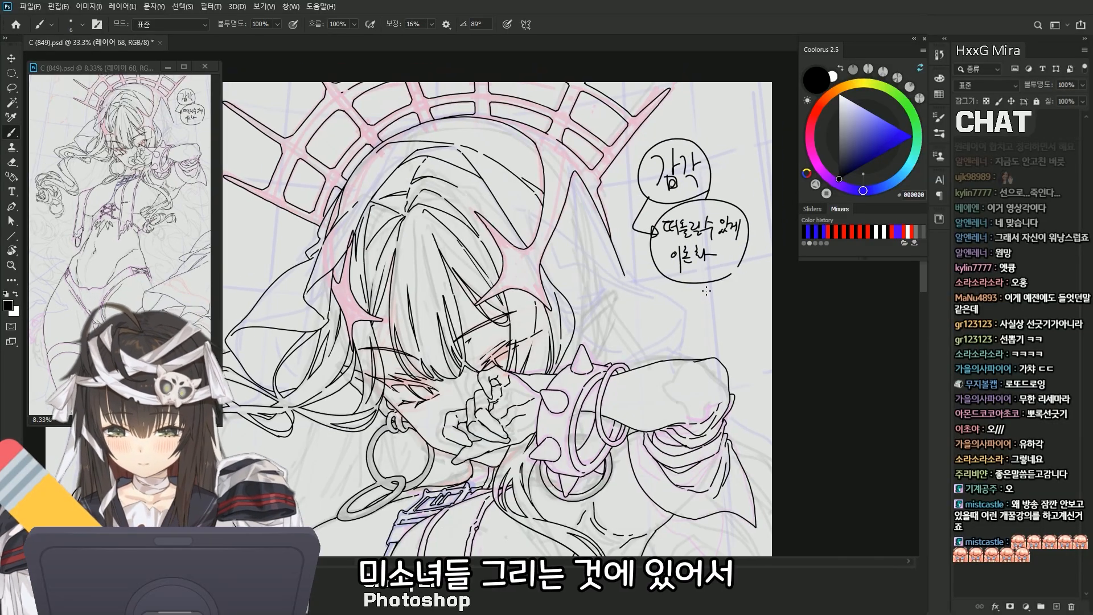
# Lasso the two circled notes beside the halo, delete them, clear the selection and return to the Brush tool
pyautogui.press('l')
pyautogui.moveTo(763, 227)
pyautogui.mouseDown()
pyautogui.moveTo(664, 121)
pyautogui.moveTo(734, 126)
pyautogui.moveTo(766, 268)
pyautogui.mouseUp()
pyautogui.press('Delete')
pyautogui.hotkey('ctrl', 'd')
pyautogui.press('b')
# Try several black strokes along the veil's outer edge beside the head, undoing and redrawing the line
pyautogui.moveTo(572, 248)
pyautogui.mouseDown()
pyautogui.moveTo(586, 220)
pyautogui.moveTo(618, 272)
pyautogui.mouseUp()
pyautogui.hotkey('ctrl', 'z')
pyautogui.moveTo(579, 201); pyautogui.dragTo(581, 208)
pyautogui.moveTo(581, 207)
pyautogui.mouseDown()
pyautogui.moveTo(698, 271)
pyautogui.moveTo(722, 308)
pyautogui.mouseUp()
pyautogui.hotkey('ctrl', 'z')
pyautogui.hotkey('ctrl', 'z')
pyautogui.moveTo(581, 203)
pyautogui.mouseDown()
pyautogui.moveTo(607, 236)
pyautogui.moveTo(737, 297)
pyautogui.moveTo(716, 284)
pyautogui.moveTo(705, 328)
pyautogui.mouseUp()
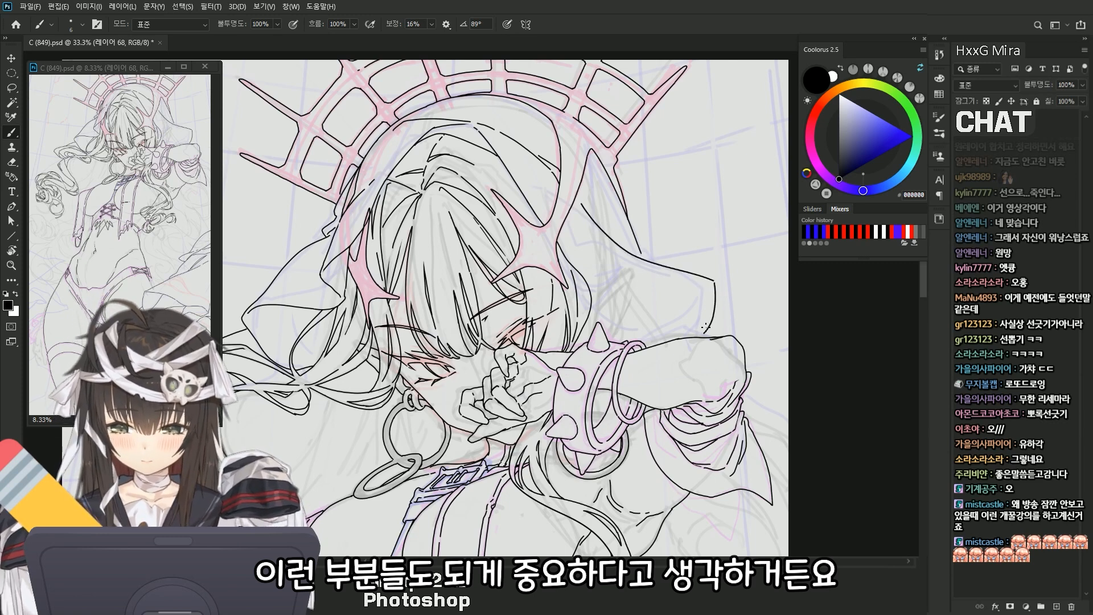
# Draw a large black circle in the blank area beside the halo with a stroke inside it, and undo these strokes
pyautogui.moveTo(625, 146); pyautogui.dragTo(575, 198)
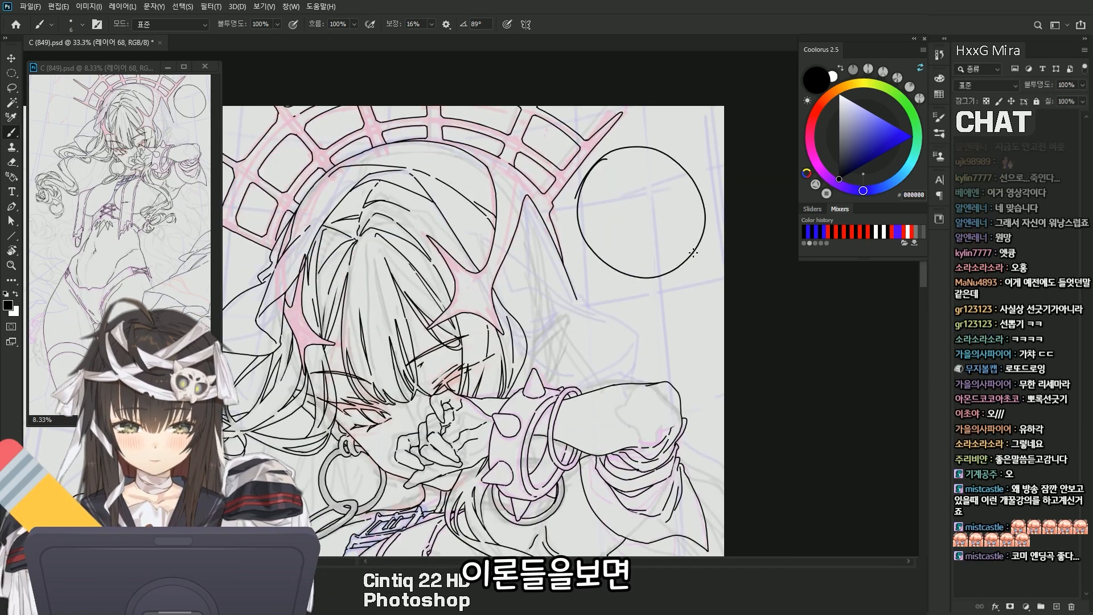
pyautogui.moveTo(605, 159)
pyautogui.mouseDown()
pyautogui.moveTo(589, 200)
pyautogui.moveTo(684, 242)
pyautogui.moveTo(675, 168)
pyautogui.moveTo(701, 203)
pyautogui.mouseUp()
pyautogui.hotkey('ctrl', 'z')
pyautogui.hotkey('ctrl', 'z')
pyautogui.hotkey('ctrl', 'z')
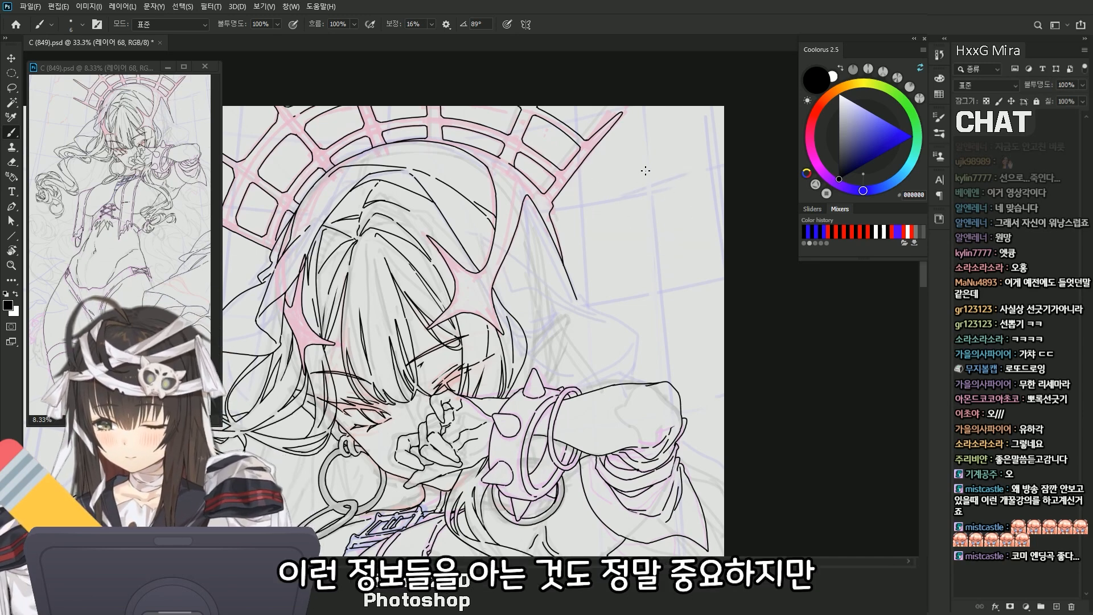
pyautogui.hotkey('ctrl', 'z')
pyautogui.hotkey('ctrl', 'z')
pyautogui.hotkey('ctrl', 'z')
pyautogui.hotkey('ctrl', 'z')
# Draw black brush marks in the blank area beside the head, and delete them with a lasso selection
pyautogui.moveTo(592, 201)
pyautogui.mouseDown()
pyautogui.moveTo(615, 192)
pyautogui.moveTo(649, 209)
pyautogui.moveTo(666, 188)
pyautogui.moveTo(685, 200)
pyautogui.moveTo(663, 228)
pyautogui.moveTo(677, 227)
pyautogui.mouseUp()
pyautogui.click(664, 234)
pyautogui.click(677, 235)
pyautogui.moveTo(713, 264); pyautogui.dragTo(736, 304)
pyautogui.press('l')
pyautogui.moveTo(720, 276)
pyautogui.mouseDown()
pyautogui.moveTo(634, 274)
pyautogui.moveTo(759, 231)
pyautogui.mouseUp()
pyautogui.press('Delete')
pyautogui.hotkey('ctrl', 'd')
pyautogui.moveTo(652, 421); pyautogui.dragTo(763, 239)
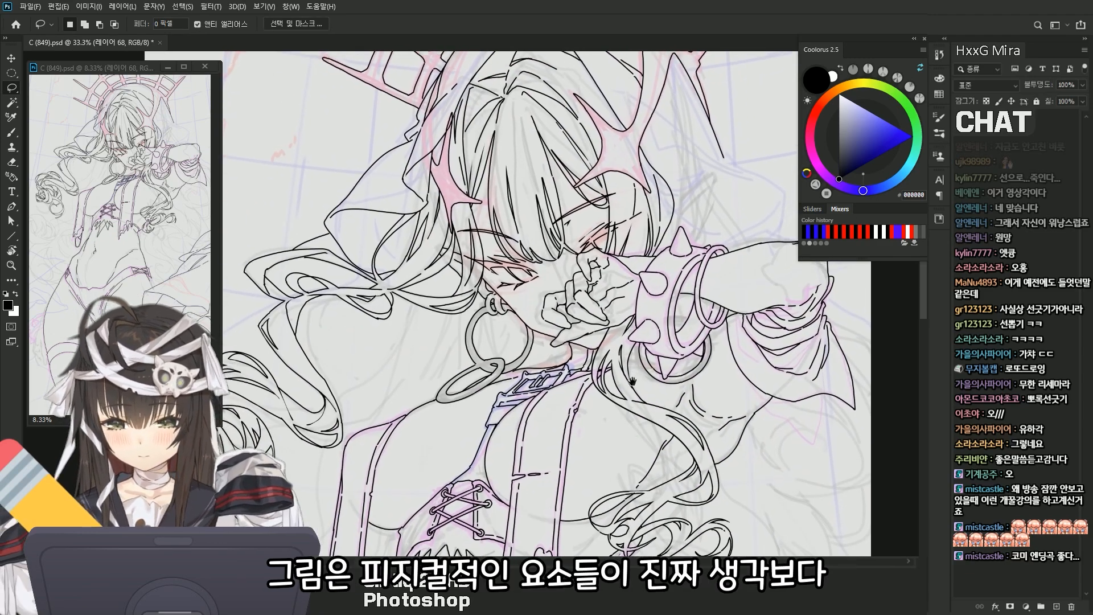
pyautogui.scroll(-1, 646, 366)
pyautogui.moveTo(673, 404); pyautogui.dragTo(745, 362)
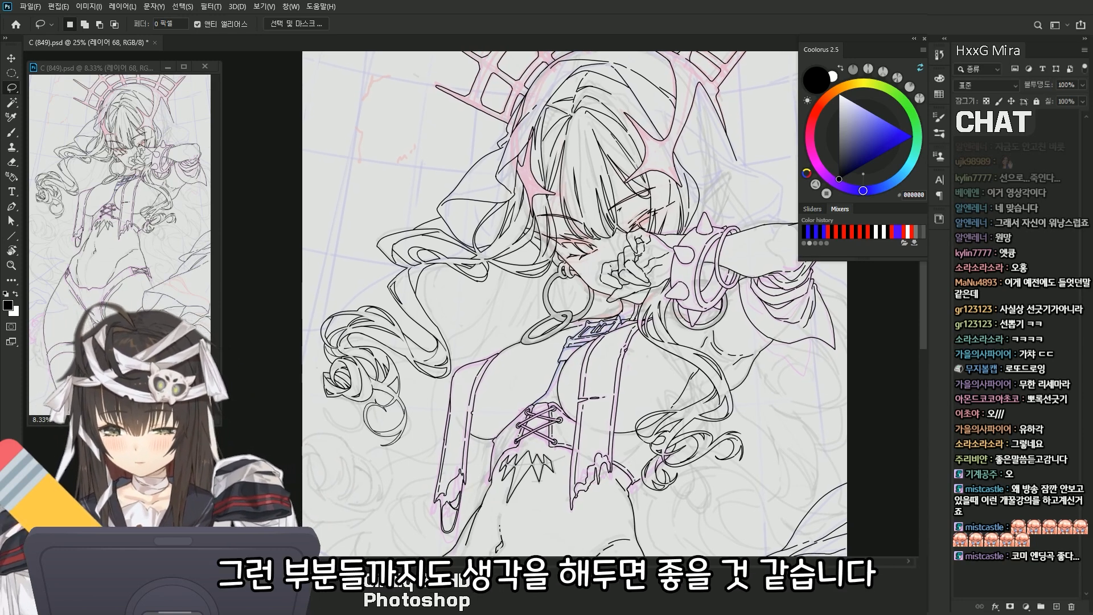
# Merge layer 68 down into the fc layer
pyautogui.hotkey('ctrl', 'e')
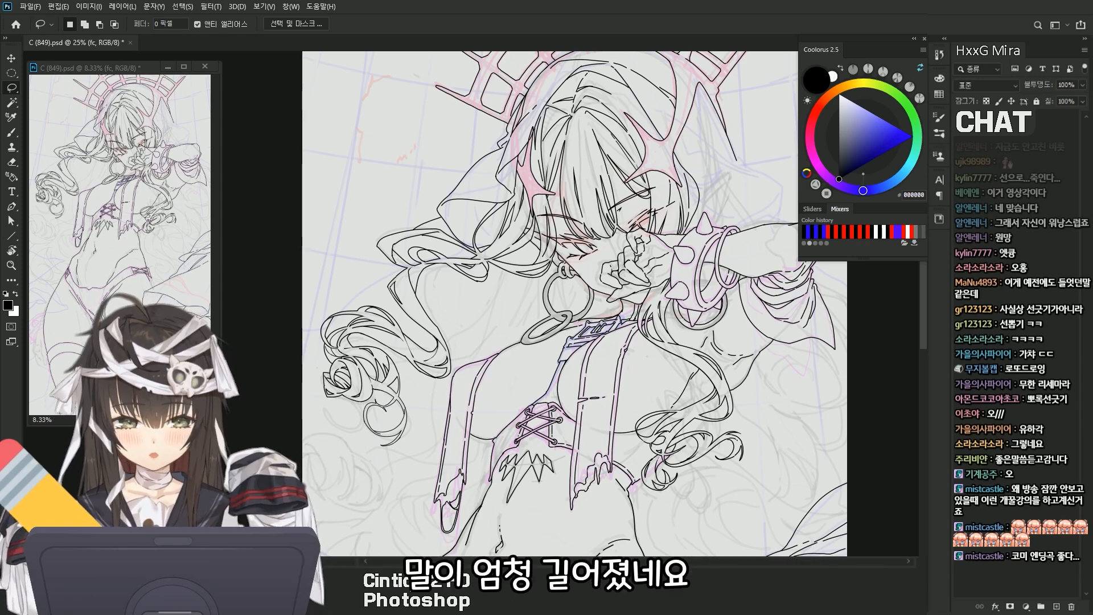
pyautogui.moveTo(624, 262); pyautogui.dragTo(649, 379)
pyautogui.moveTo(560, 482)
pyautogui.mouseDown()
pyautogui.moveTo(543, 315)
pyautogui.moveTo(567, 243)
pyautogui.mouseUp()
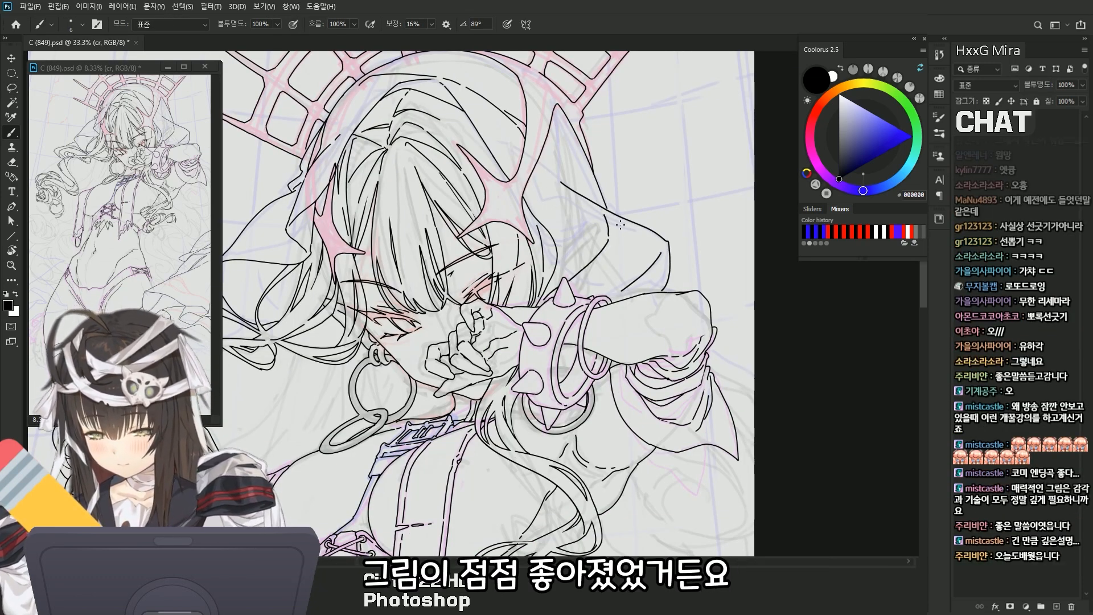
pyautogui.moveTo(513, 337); pyautogui.dragTo(575, 318)
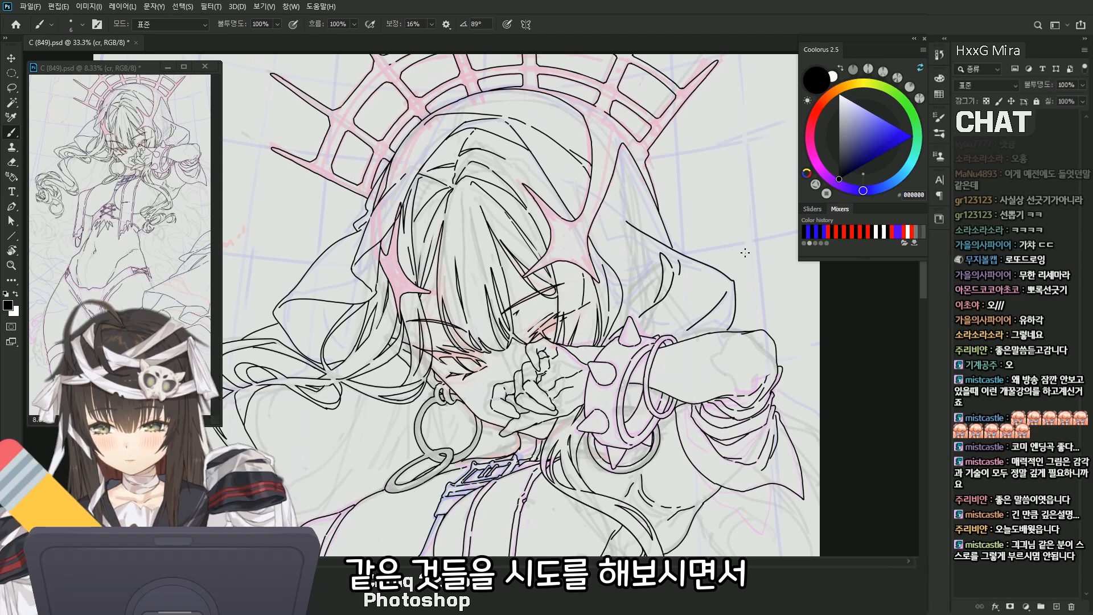
pyautogui.press('r')
pyautogui.moveTo(731, 245); pyautogui.dragTo(649, 398)
pyautogui.press('Escape')
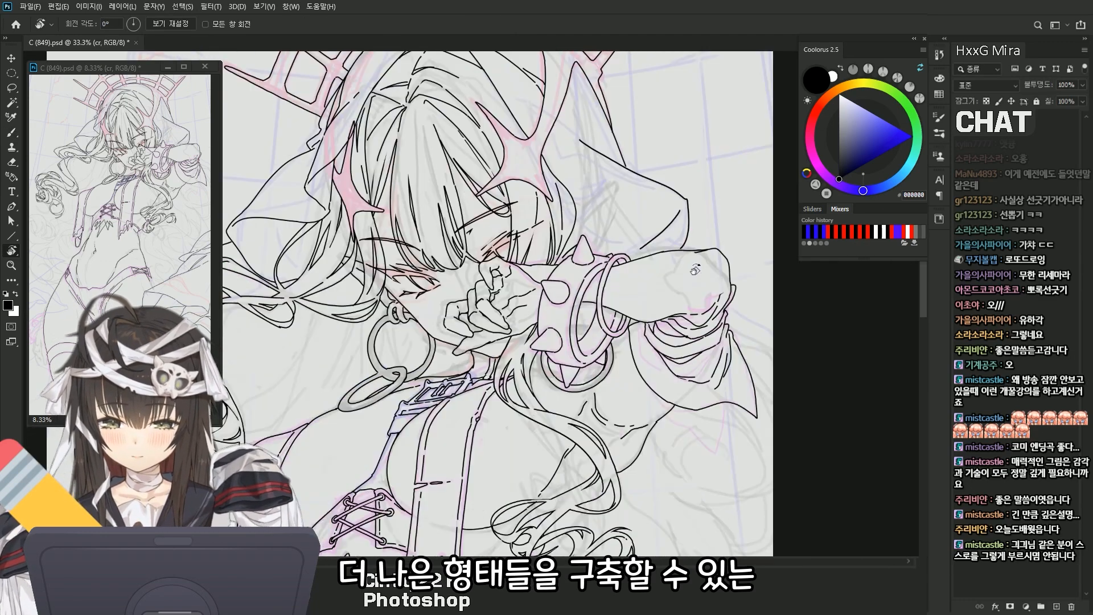
pyautogui.press('b')
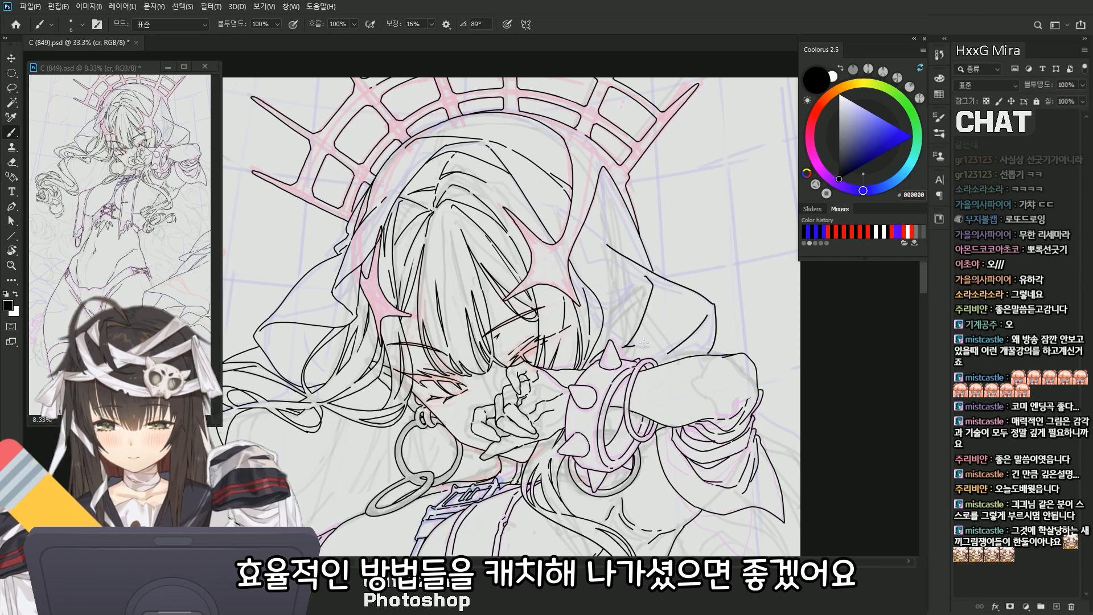
# Set the eraser size to 20, rotate the canvas around the veil beside the face and return to the Brush tool
pyautogui.hotkey('ctrl', '=')
pyautogui.press('e')
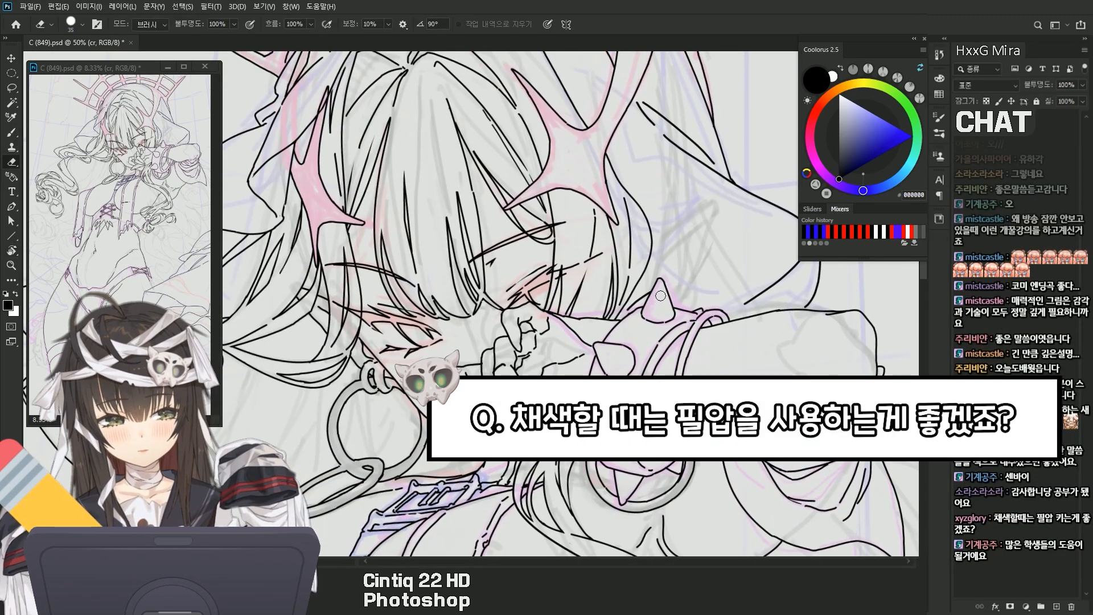
pyautogui.press('[')
pyautogui.moveTo(618, 314)
pyautogui.mouseDown()
pyautogui.moveTo(647, 270)
pyautogui.moveTo(652, 226)
pyautogui.mouseUp()
pyautogui.press('r')
pyautogui.moveTo(652, 227)
pyautogui.mouseDown()
pyautogui.moveTo(647, 305)
pyautogui.moveTo(659, 276)
pyautogui.moveTo(616, 305)
pyautogui.mouseUp()
pyautogui.moveTo(651, 269); pyautogui.dragTo(668, 231)
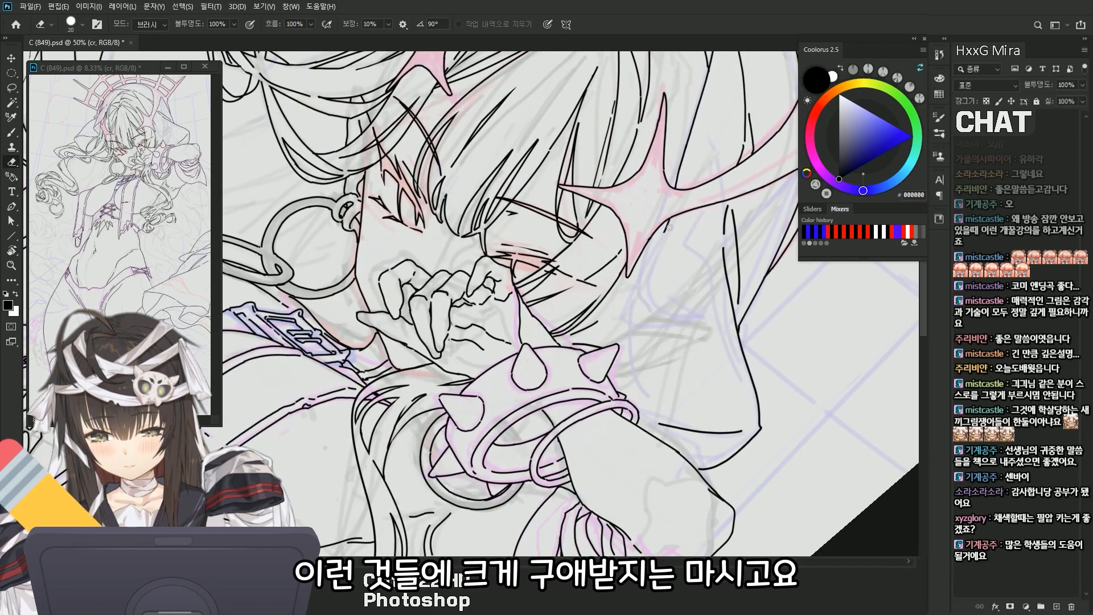
pyautogui.press('b')
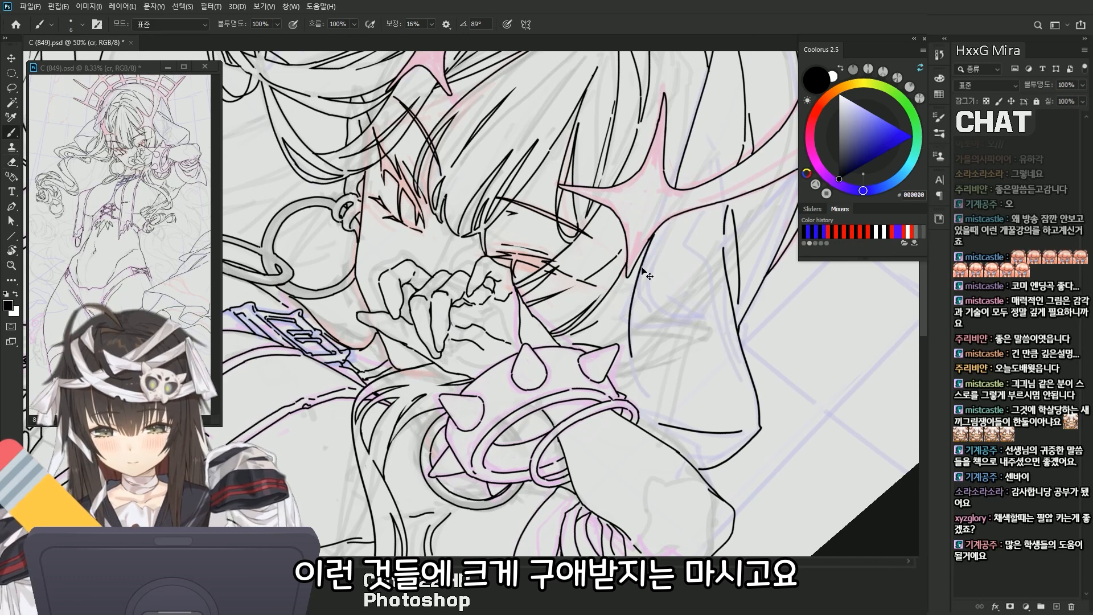
# Work black strokes into the veil beside the head and erase the short fold line near its inner edge
pyautogui.moveTo(651, 241)
pyautogui.mouseDown()
pyautogui.moveTo(626, 396)
pyautogui.moveTo(716, 323)
pyautogui.moveTo(551, 156)
pyautogui.moveTo(535, 241)
pyautogui.mouseUp()
pyautogui.press('r')
pyautogui.press('b')
pyautogui.moveTo(575, 273)
pyautogui.mouseDown()
pyautogui.moveTo(608, 310)
pyautogui.moveTo(619, 395)
pyautogui.mouseUp()
pyautogui.moveTo(574, 348); pyautogui.dragTo(642, 397)
pyautogui.moveTo(606, 437); pyautogui.dragTo(586, 317)
pyautogui.moveTo(647, 292); pyautogui.dragTo(596, 417)
pyautogui.press('e')
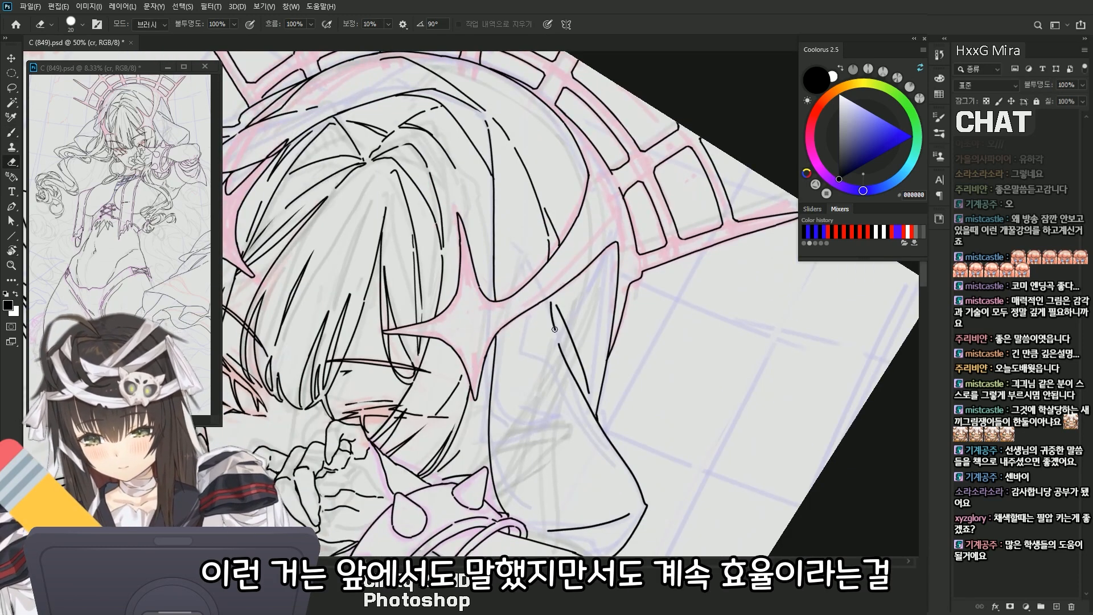
pyautogui.moveTo(557, 310); pyautogui.dragTo(593, 400)
# Redraw the short black fold line inside the veil beside the head and undo the last extra stroke
pyautogui.press('b')
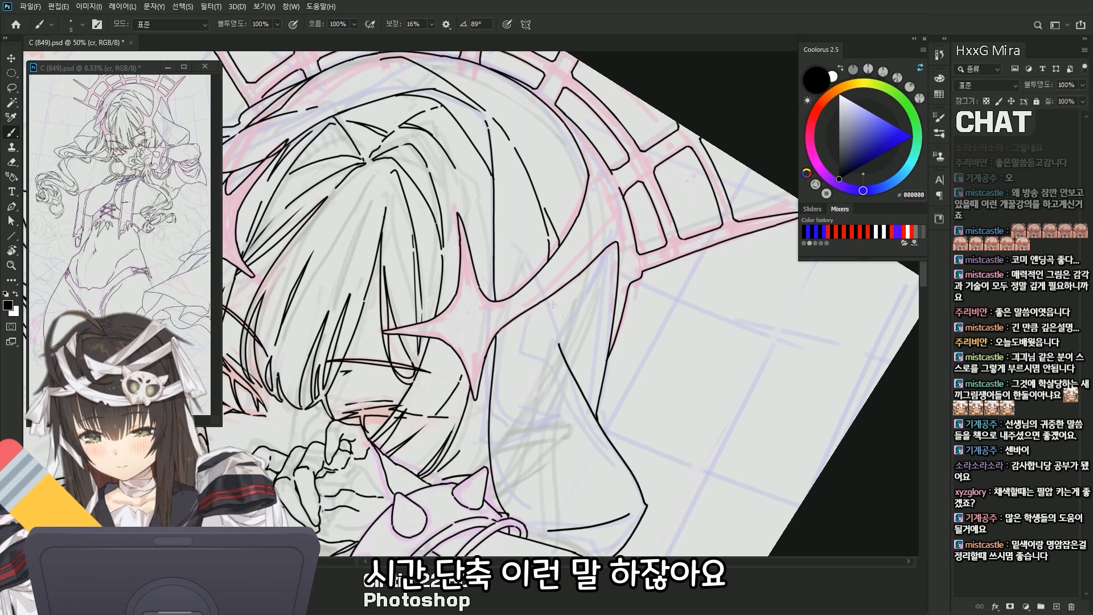
pyautogui.moveTo(553, 302); pyautogui.dragTo(582, 385)
pyautogui.moveTo(568, 293)
pyautogui.mouseDown()
pyautogui.moveTo(589, 393)
pyautogui.moveTo(580, 369)
pyautogui.mouseUp()
pyautogui.hotkey('ctrl', 'z')
pyautogui.press('Escape')
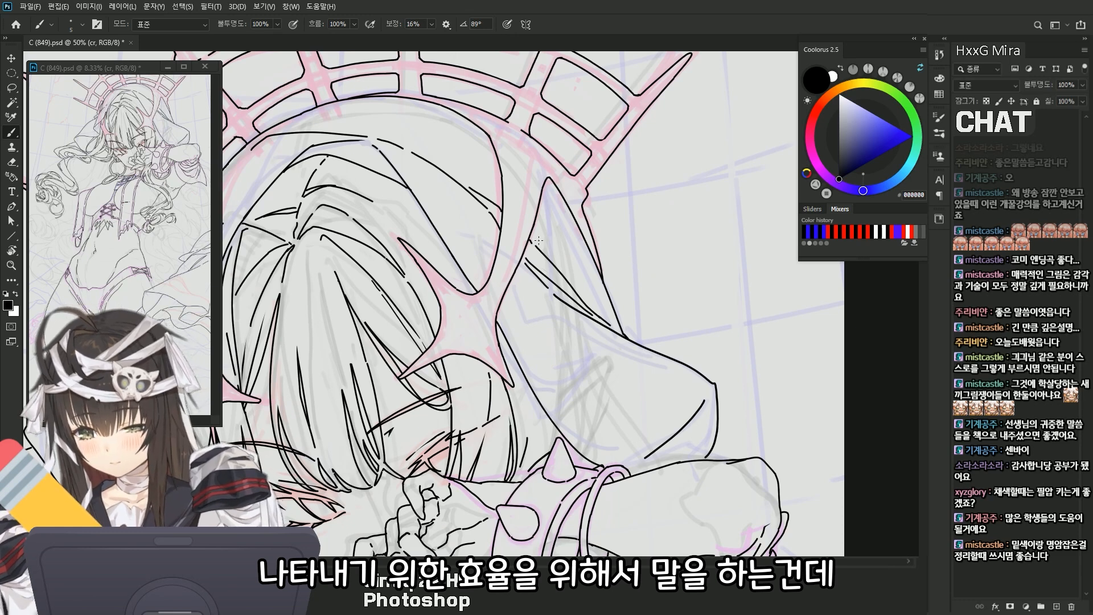
pyautogui.moveTo(588, 325); pyautogui.dragTo(655, 341)
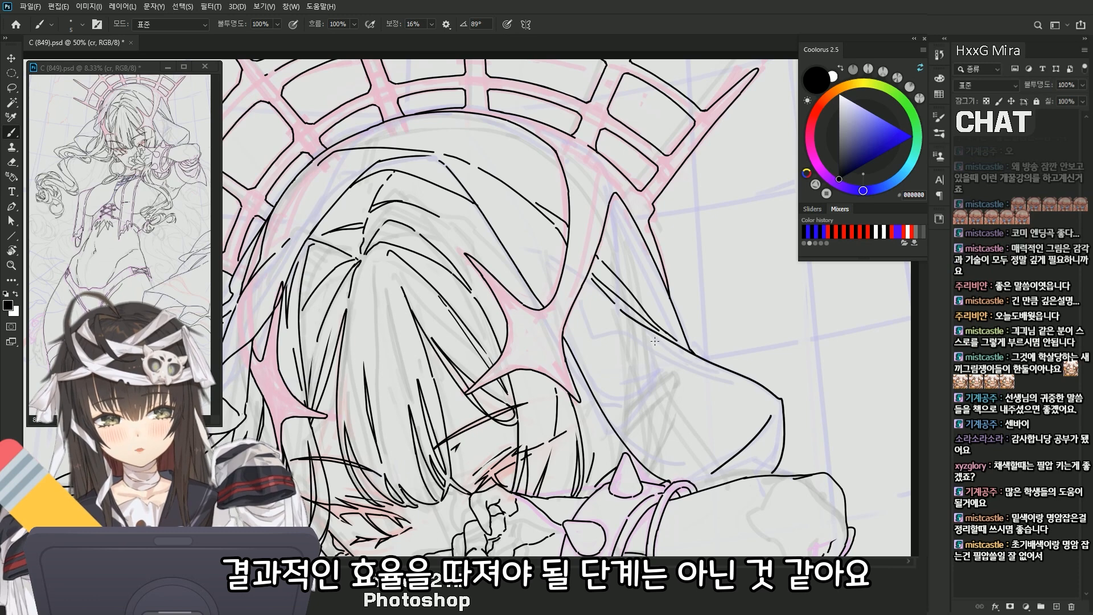
pyautogui.moveTo(697, 345); pyautogui.dragTo(714, 262)
pyautogui.moveTo(733, 422); pyautogui.dragTo(768, 420)
pyautogui.moveTo(686, 263); pyautogui.dragTo(615, 262)
pyautogui.moveTo(732, 357)
pyautogui.mouseDown()
pyautogui.moveTo(675, 362)
pyautogui.moveTo(647, 282)
pyautogui.mouseUp()
pyautogui.moveTo(583, 326); pyautogui.dragTo(664, 343)
pyautogui.press('e')
pyautogui.press('b')
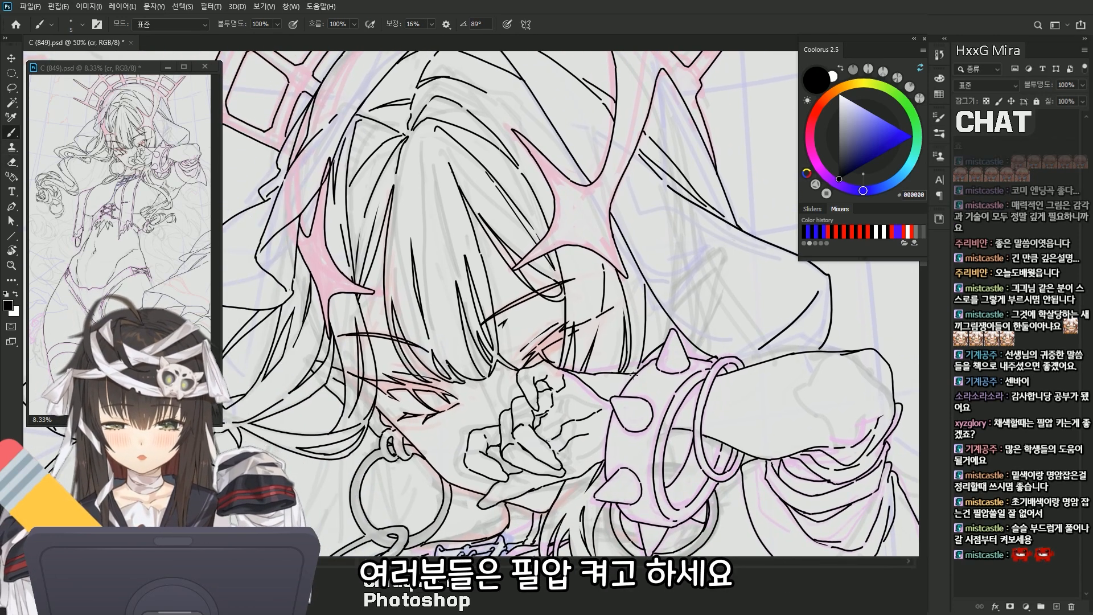
pyautogui.hotkey('ctrl', '-')
pyautogui.moveTo(563, 387)
pyautogui.mouseDown()
pyautogui.moveTo(651, 292)
pyautogui.moveTo(672, 322)
pyautogui.mouseUp()
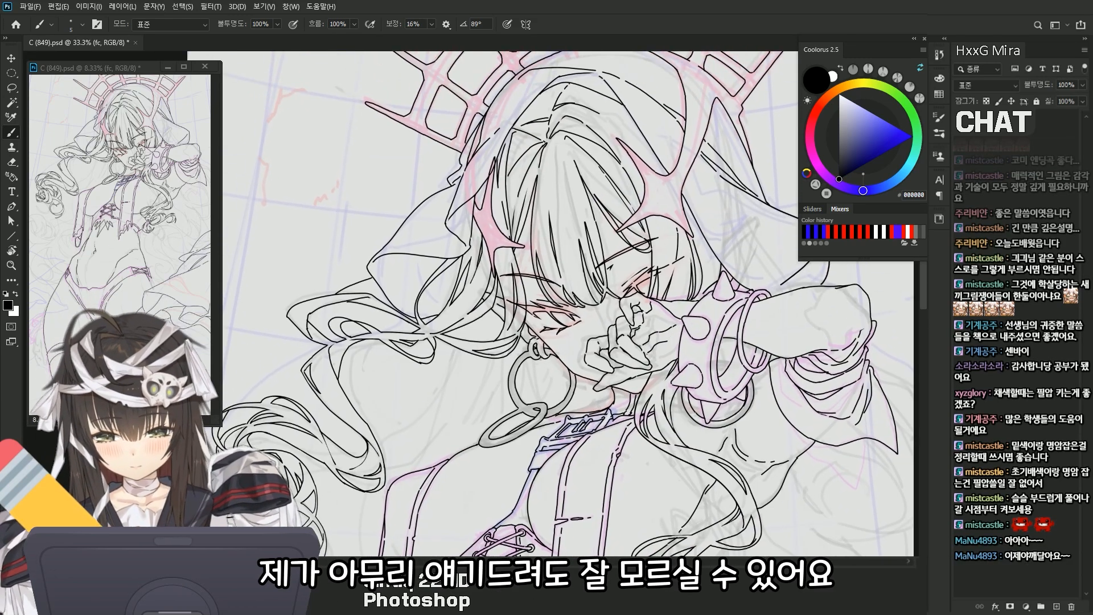
# Lasso a small area beside the eye on the fc layer, apply Free Transform to it and clear the selection
pyautogui.press('l')
pyautogui.moveTo(672, 242)
pyautogui.mouseDown()
pyautogui.moveTo(669, 251)
pyautogui.moveTo(693, 235)
pyautogui.moveTo(672, 248)
pyautogui.mouseUp()
pyautogui.hotkey('ctrl', 't')
pyautogui.press('Return')
pyautogui.hotkey('ctrl', 'd')
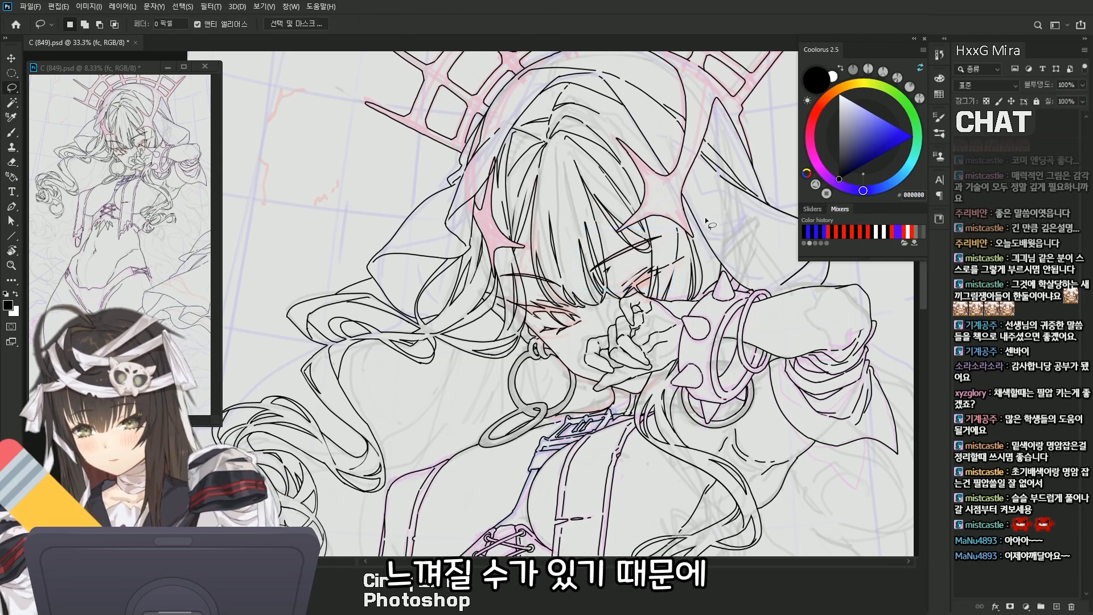
# Return to the Brush tool and hide the character line art on the cr layer
pyautogui.moveTo(634, 392); pyautogui.dragTo(583, 307)
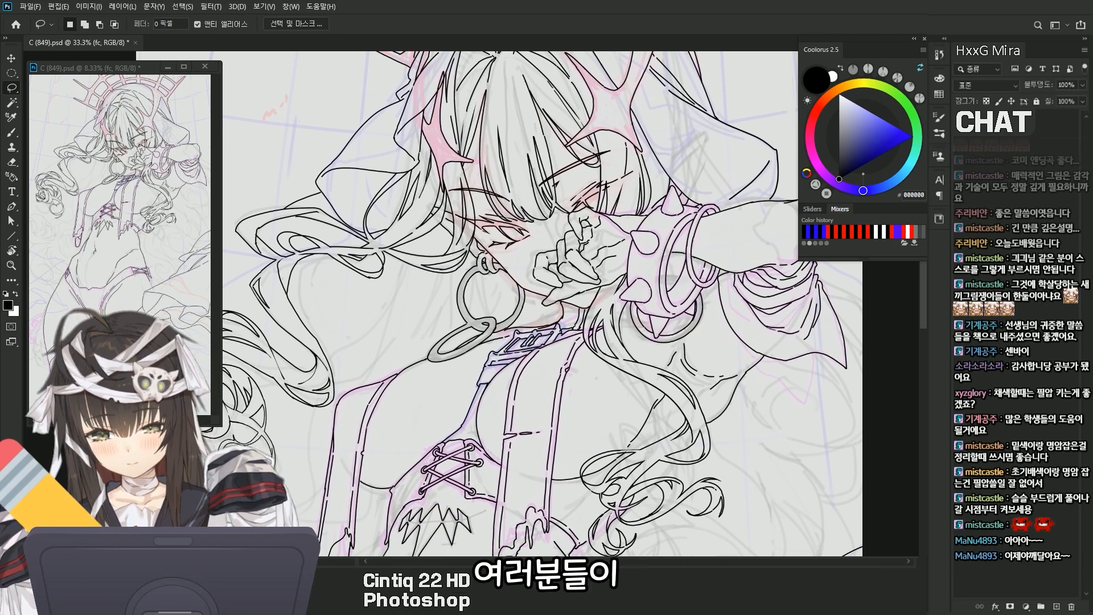
pyautogui.moveTo(636, 167); pyautogui.dragTo(650, 262)
pyautogui.press('b')
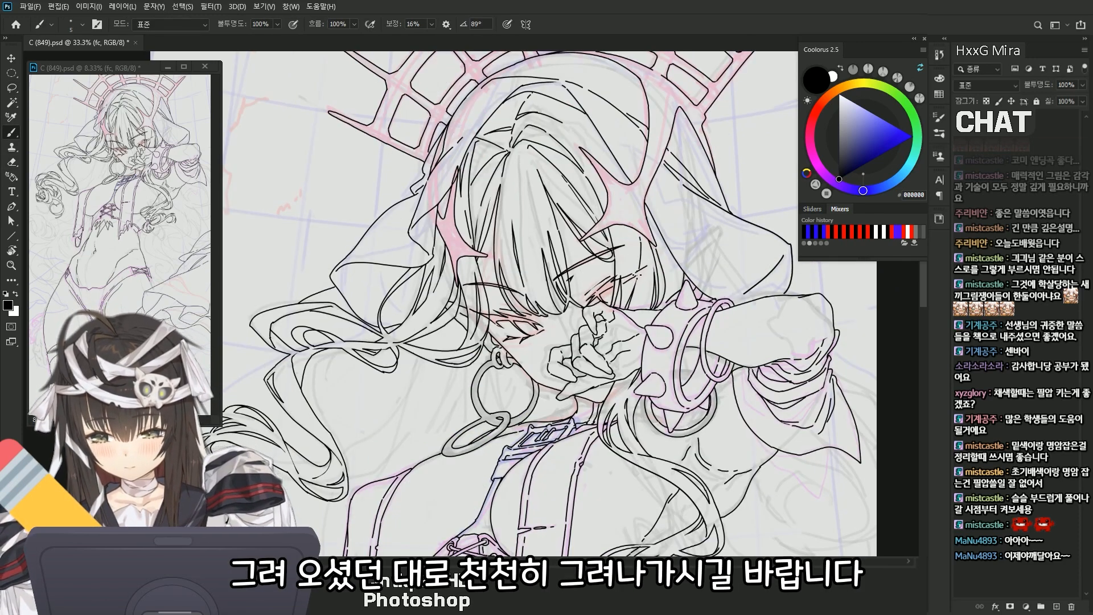
pyautogui.hotkey('ctrl', '-')
pyautogui.hotkey('ctrl', ',')
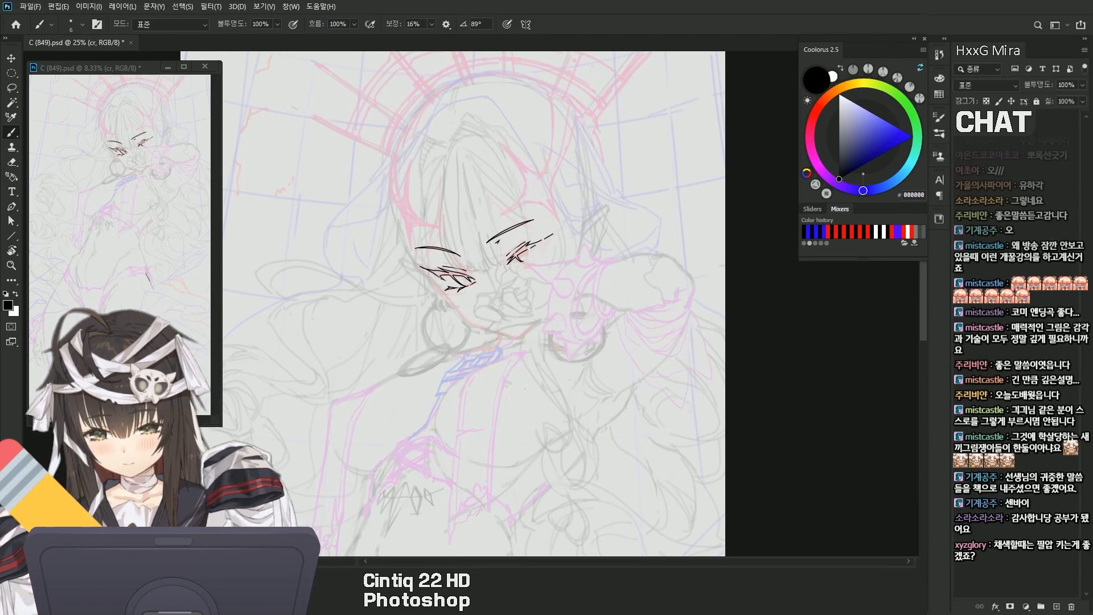